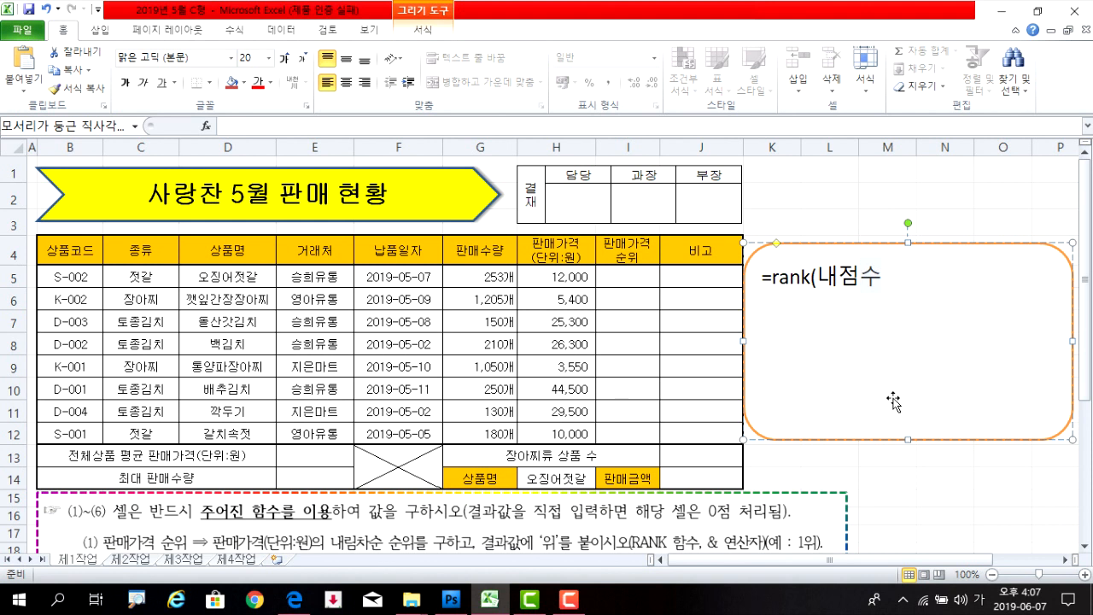
Step: Complete the rounded note's text as =rank(내점수,전체점수범위)&"위" and widen the shape to the left
text(점수범위)
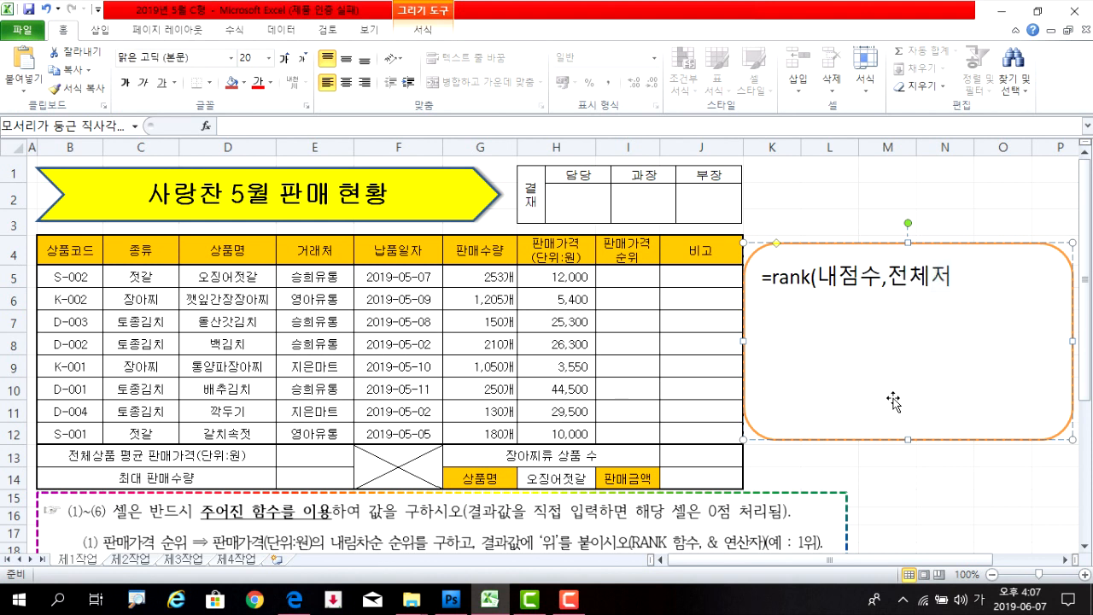
text())
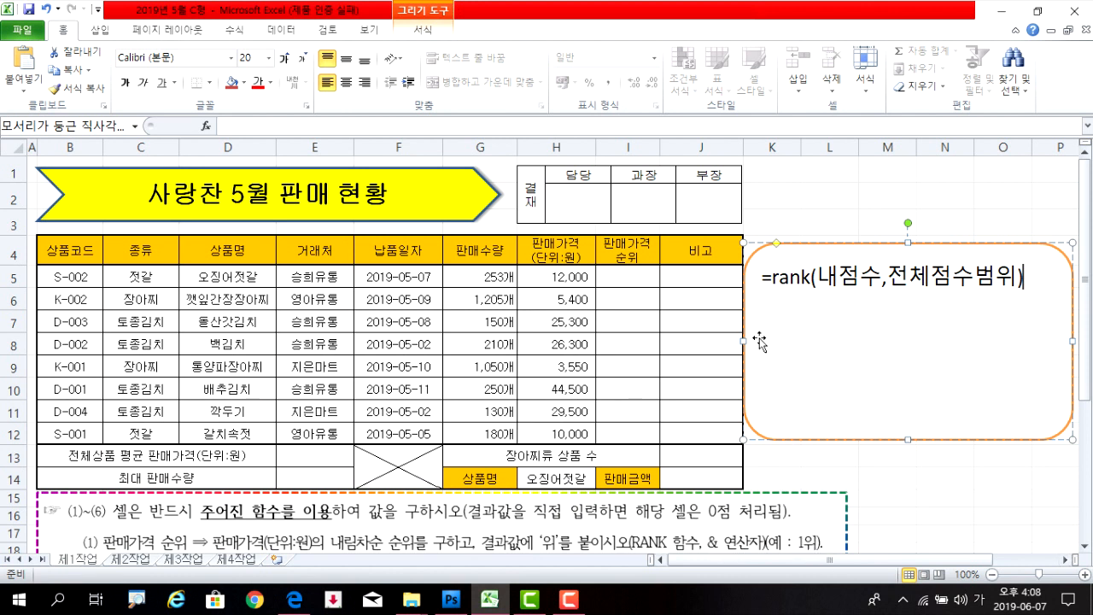
drag(743, 341, 697, 335)
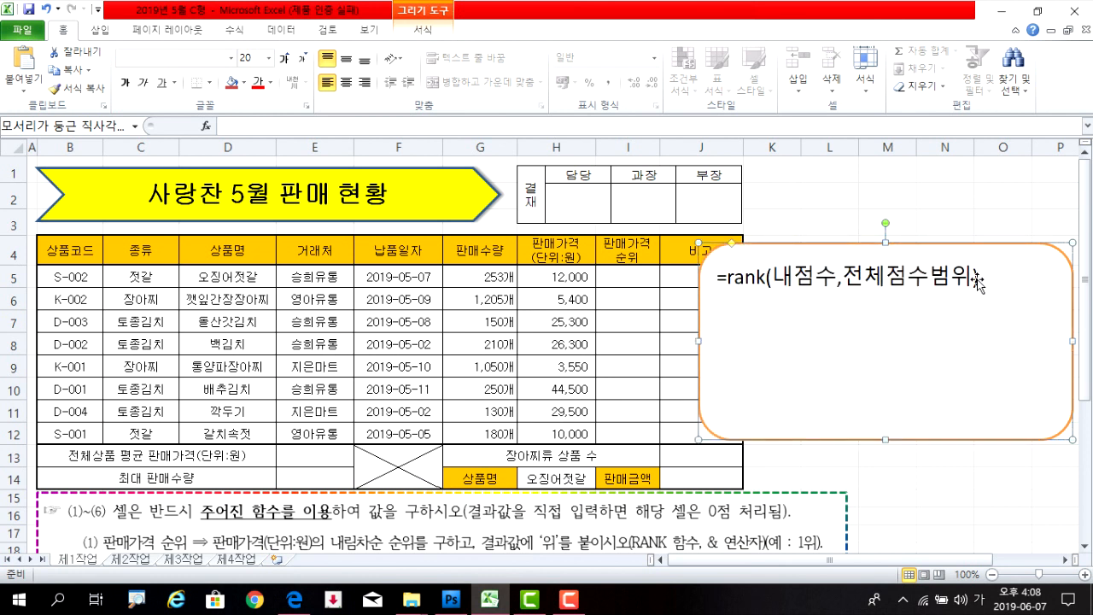
click(976, 278)
text(&"ㅇㅜㅣ)
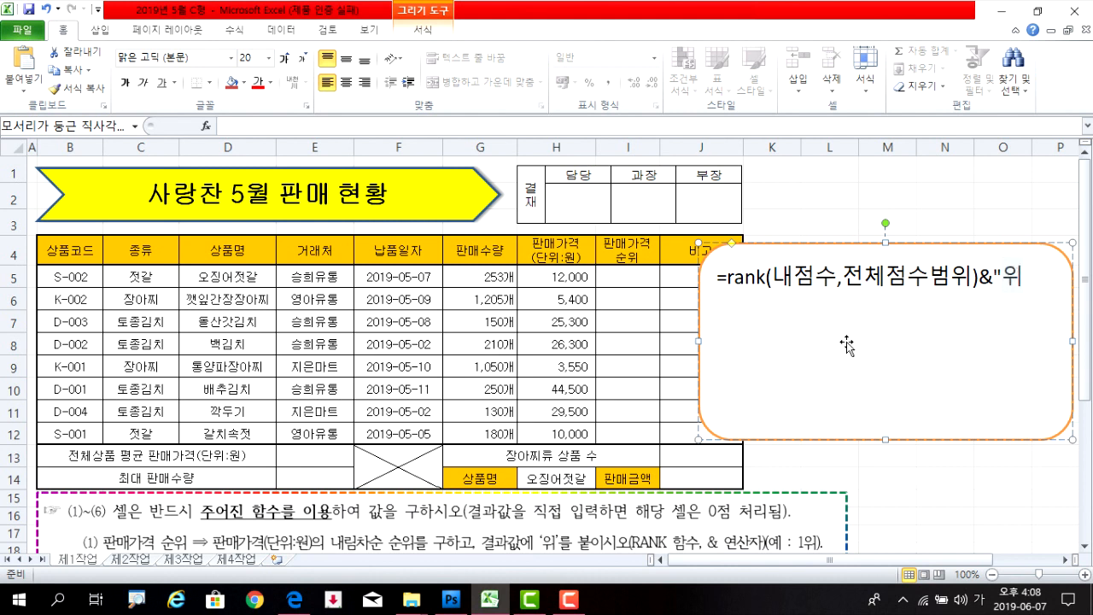
text(")
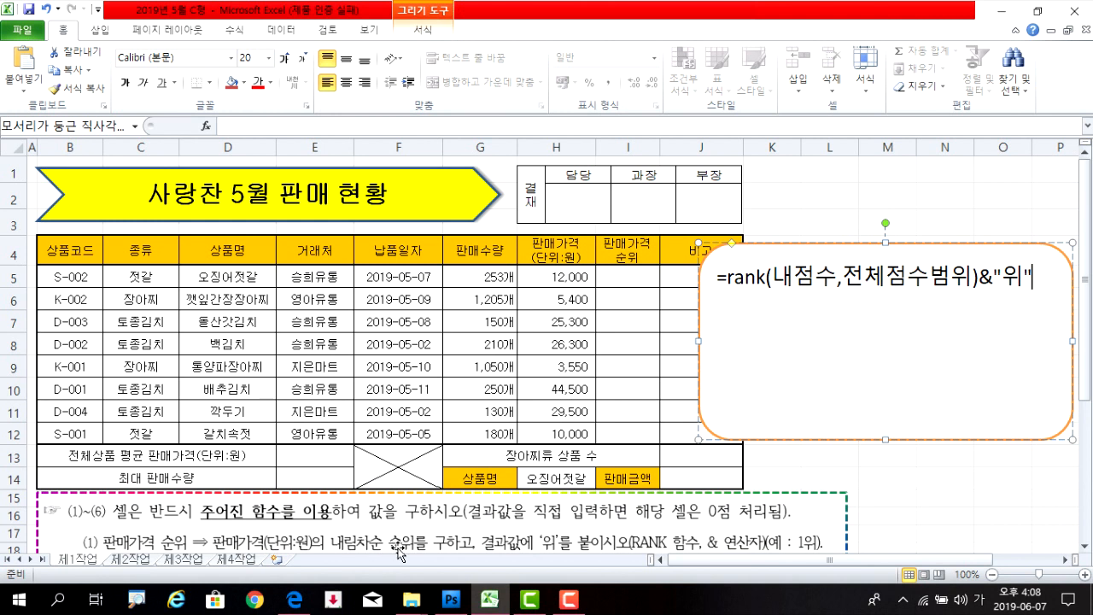
Step: Reword the note to =rank(내판매가격,전체판매가격범위)&"위", then widen and reposition the shape beside the rank column
drag(795, 275, 838, 276)
text(판)
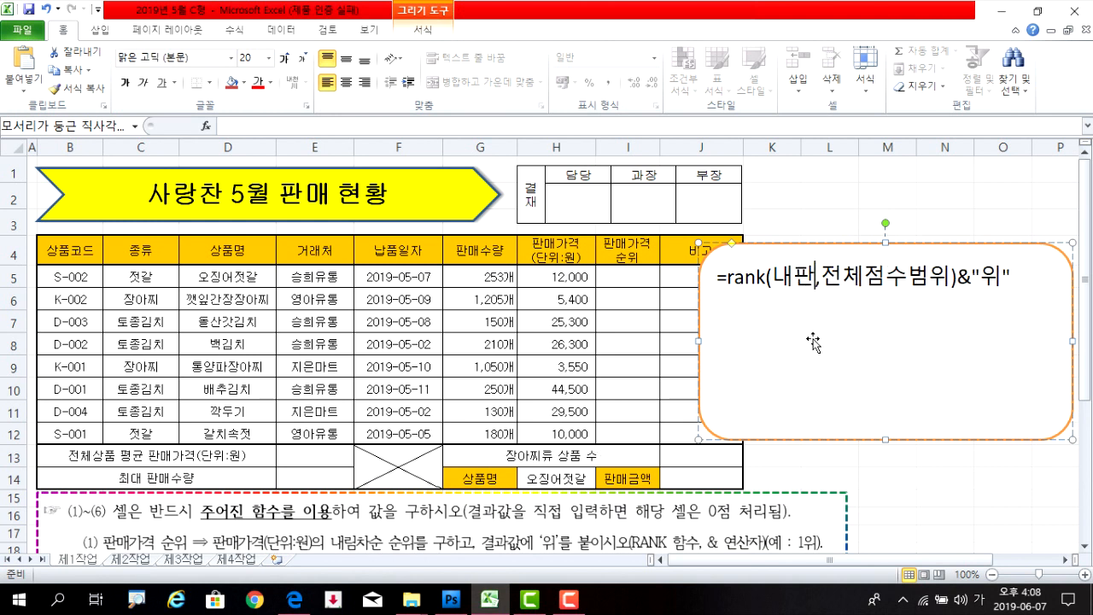
text(매가격)
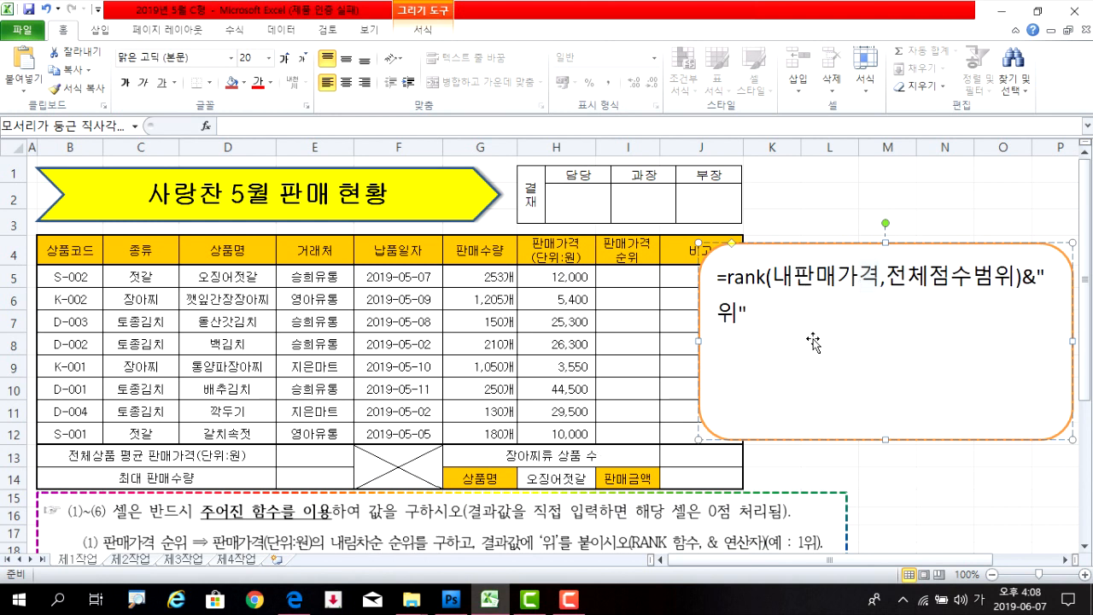
key(Right)
key(Right)
key(Right)
key(Delete)
key(Delete)
text(판매가격)
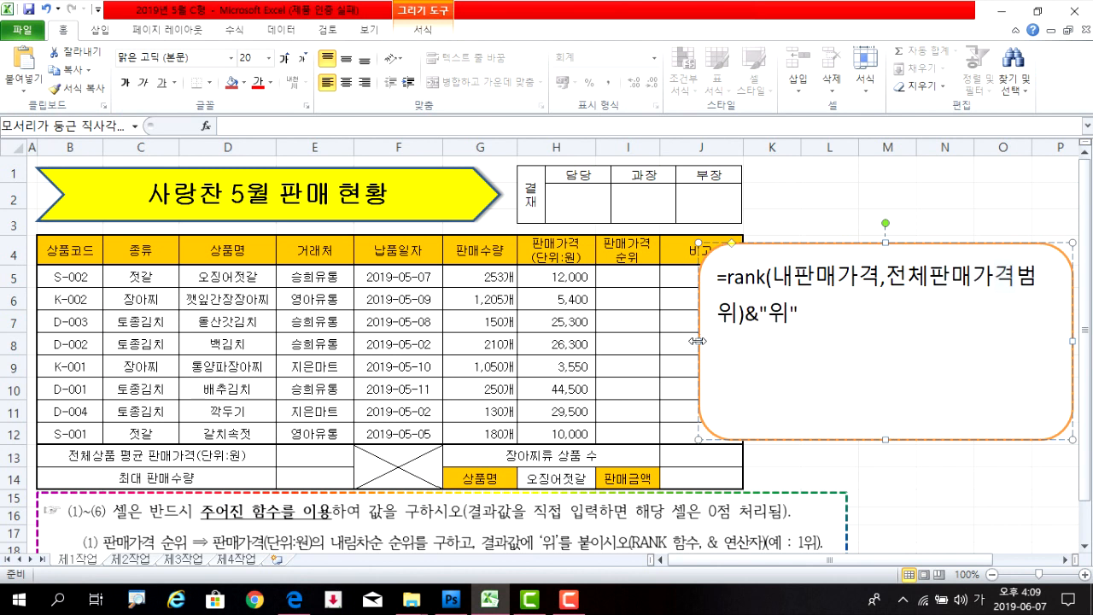
drag(695, 340, 659, 341)
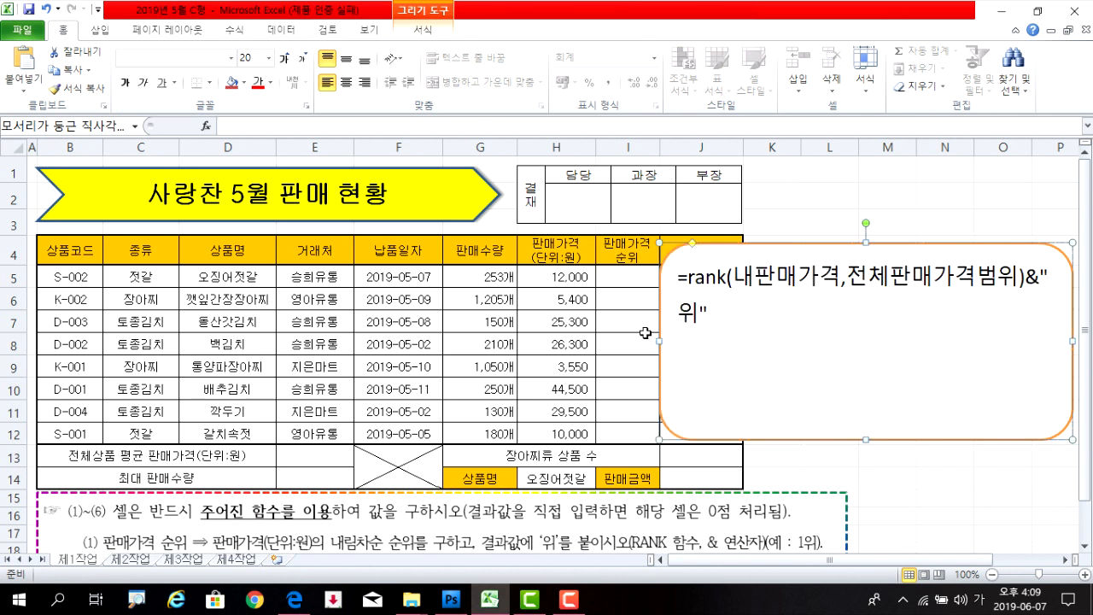
drag(741, 430, 756, 429)
Step: Start a RANK formula in I5 with H5 as the number and H5:H12 as the reference range
click(626, 279)
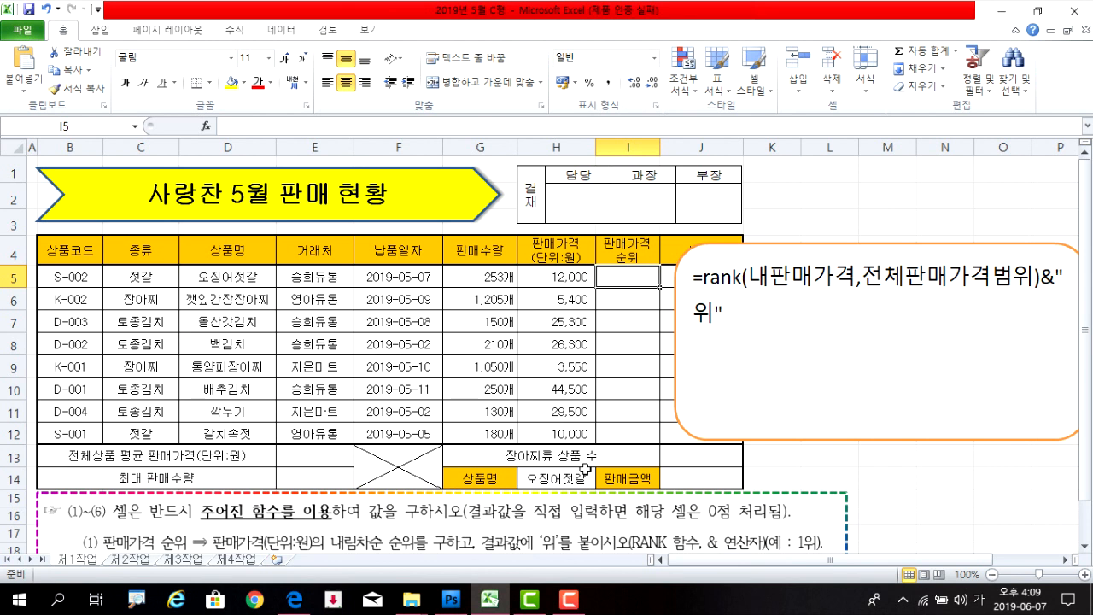
text(=r)
key(BackSpace)
key(Hangul)
text(raknk)
key(BackSpace)
key(BackSpace)
key(BackSpace)
text(nk()
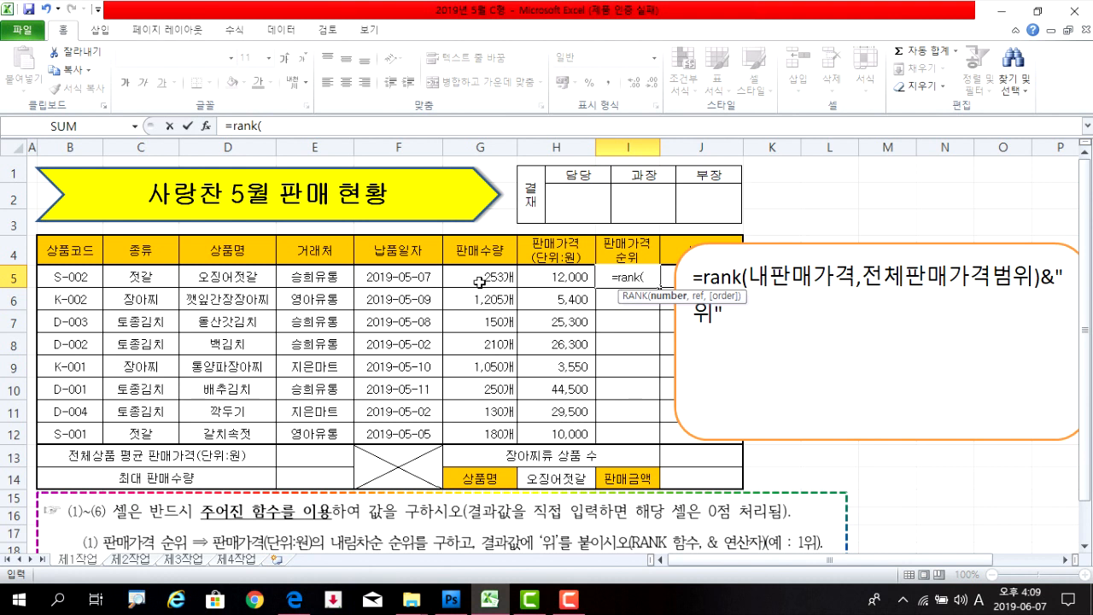
click(563, 274)
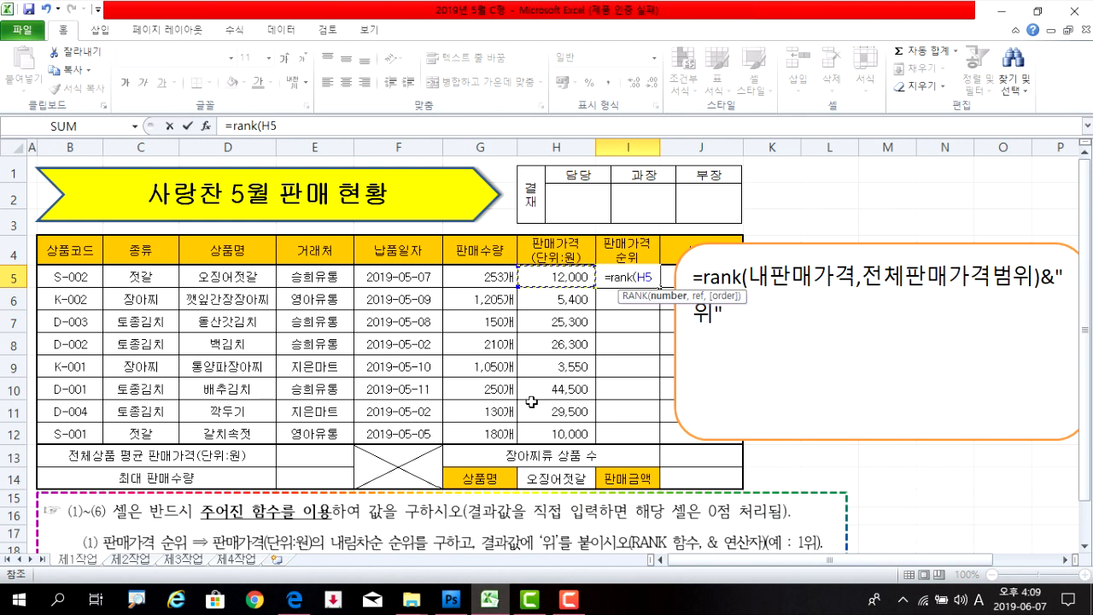
text(,)
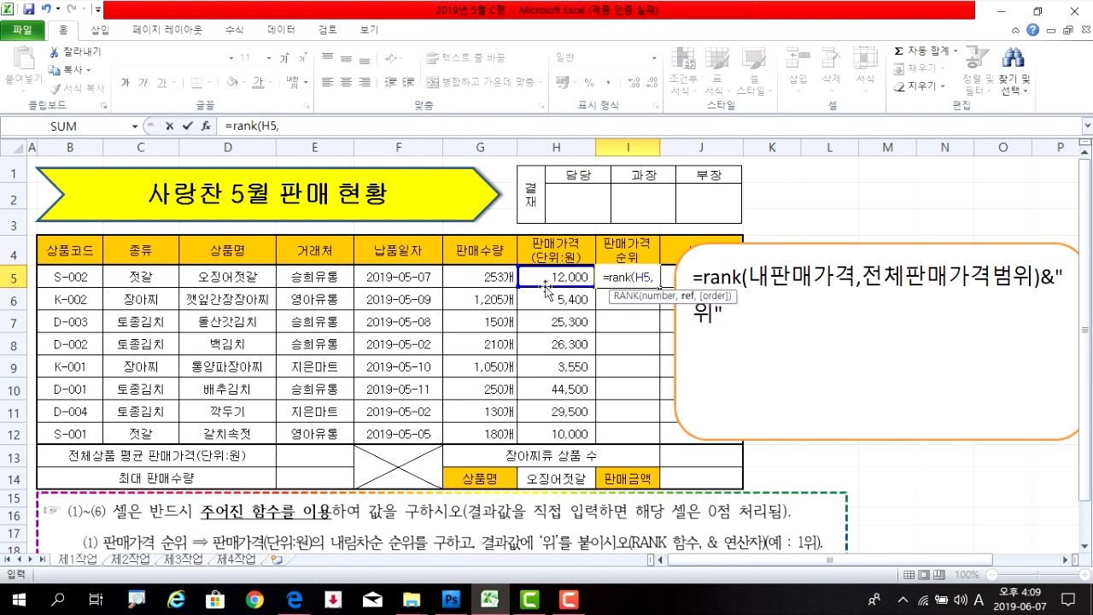
drag(543, 290, 545, 434)
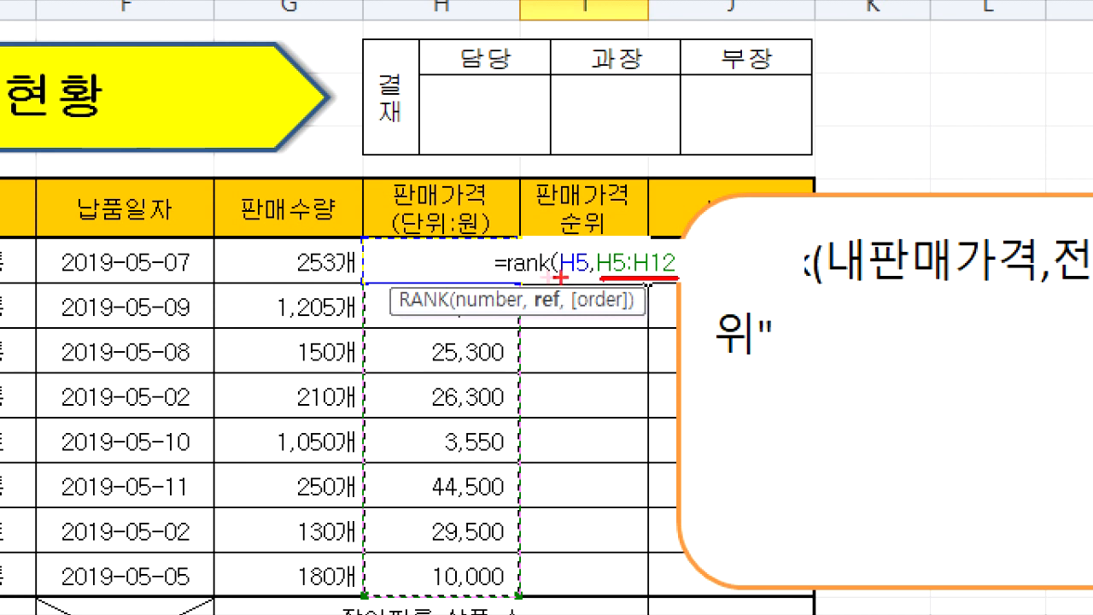
drag(562, 282, 589, 274)
drag(511, 282, 543, 278)
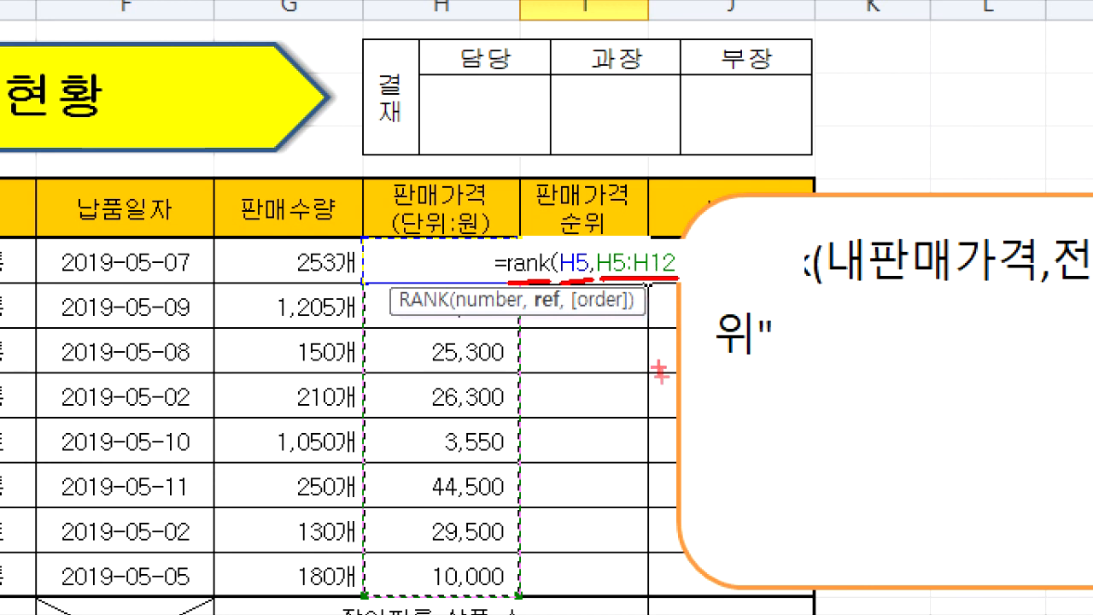
mouse_move(558, 341)
mouse_down()
mouse_move(576, 534)
mouse_move(662, 392)
mouse_move(587, 328)
mouse_move(548, 333)
mouse_up()
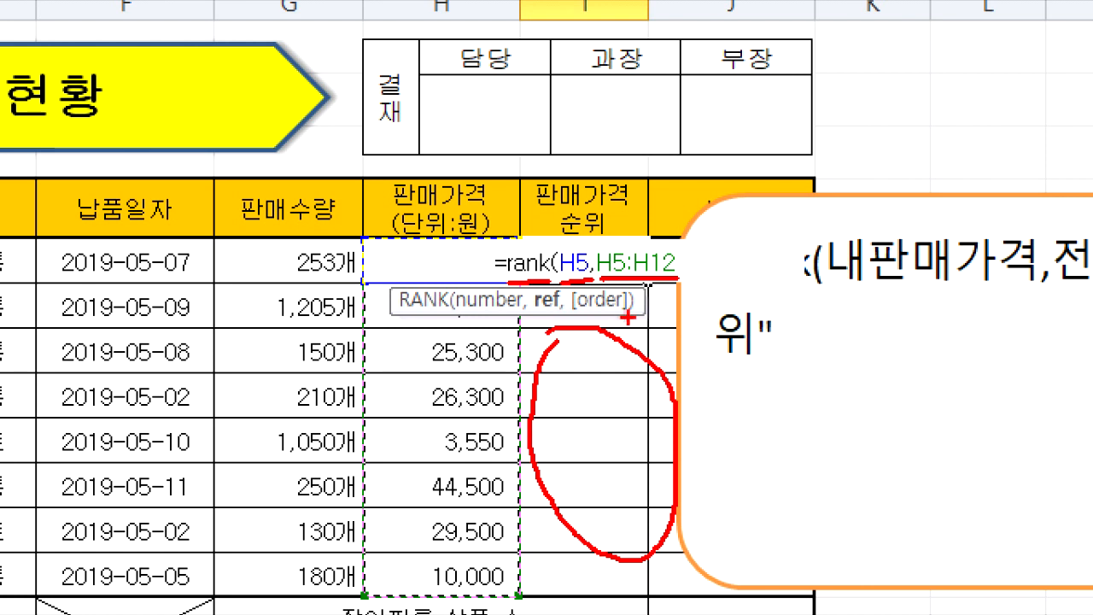
mouse_move(595, 240)
mouse_down()
mouse_move(623, 262)
mouse_move(682, 278)
mouse_up()
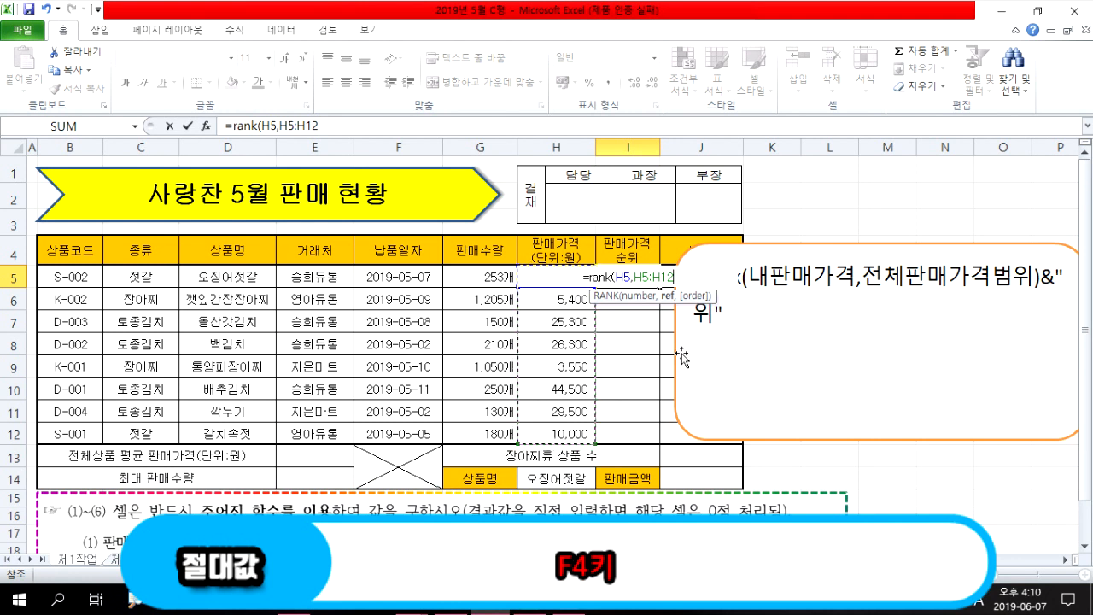
Step: Make the range absolute as $H$5:$H$12, append &"위" and enter the formula in I5
key(F4)
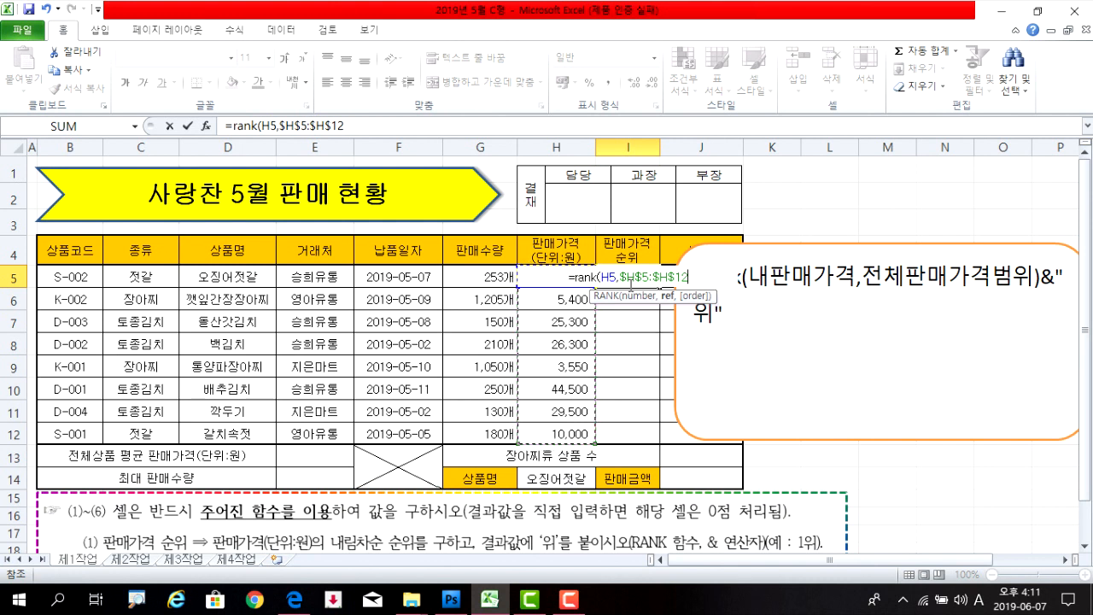
text())
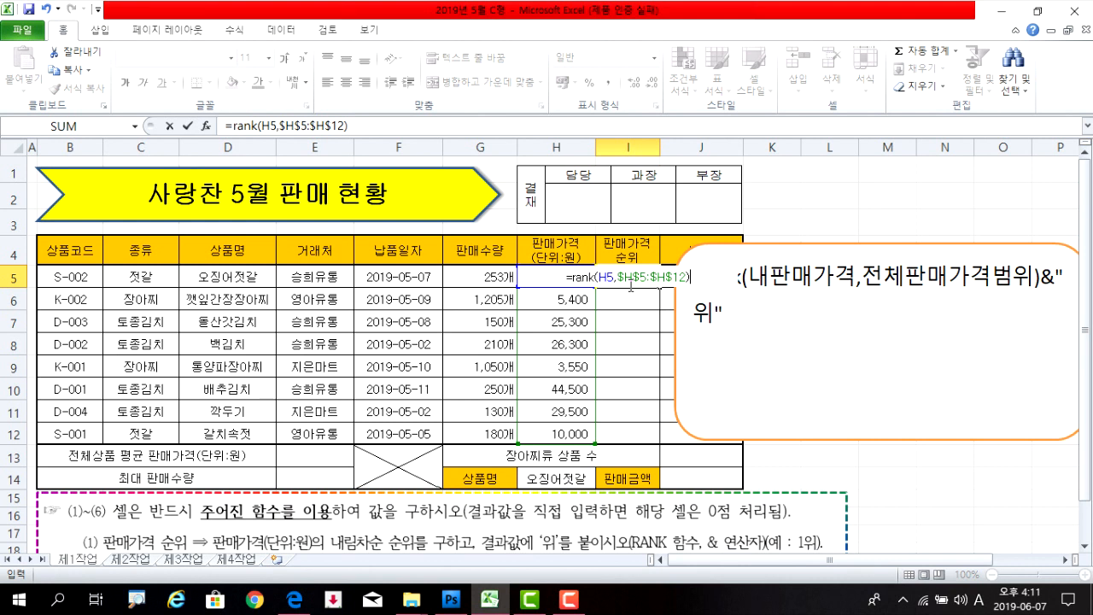
text(&)
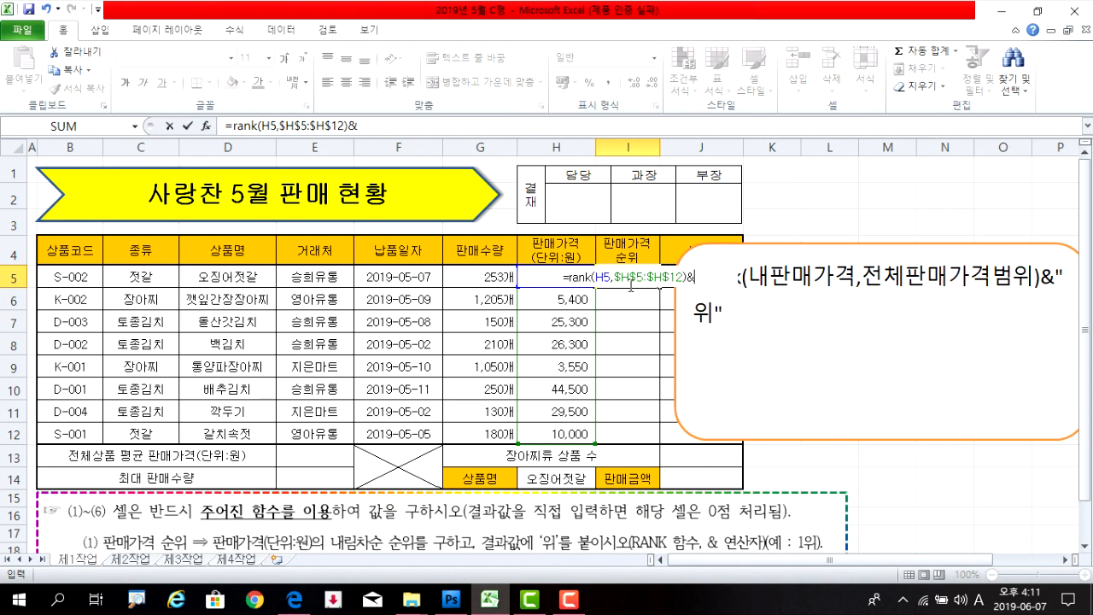
text("위)
key(Hangul)
text(ㅇㅜㅣ)
text(")
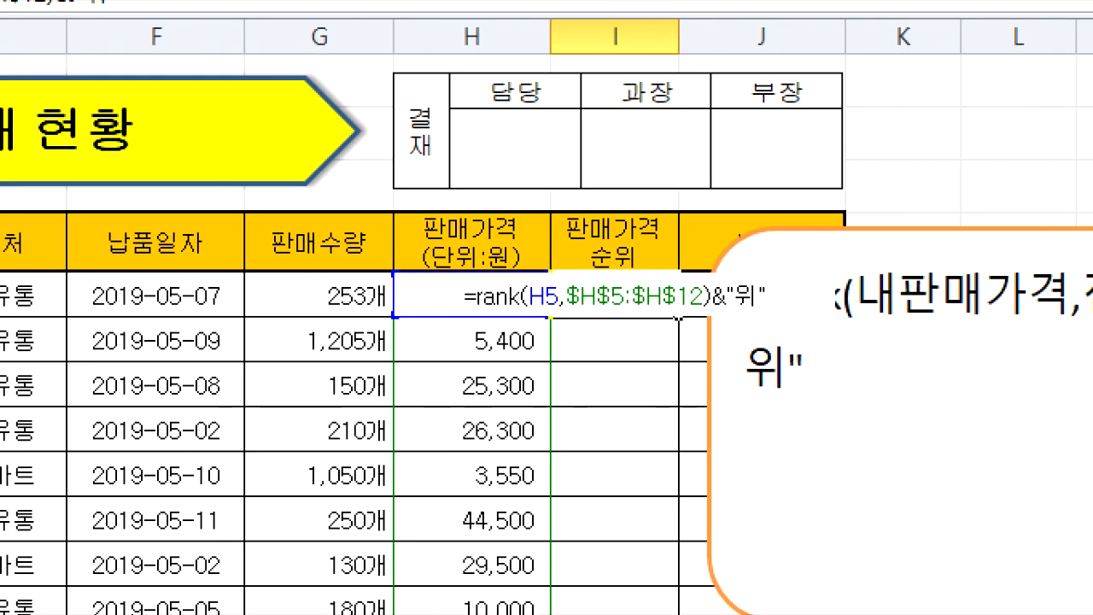
mouse_move(715, 266)
mouse_down()
mouse_move(767, 327)
mouse_move(779, 327)
mouse_up()
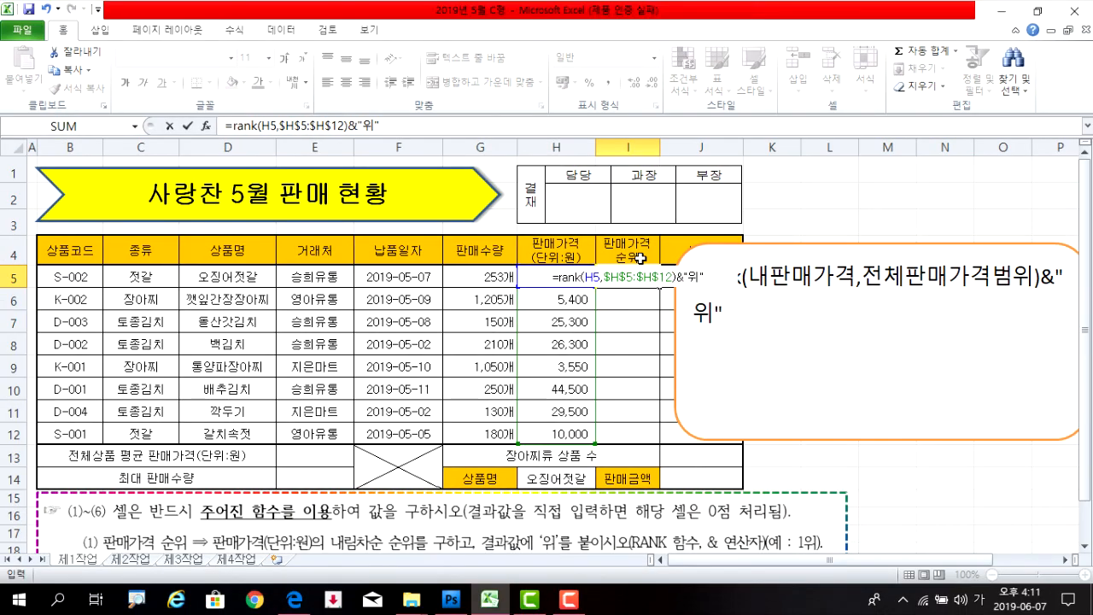
key(Return)
key(Return)
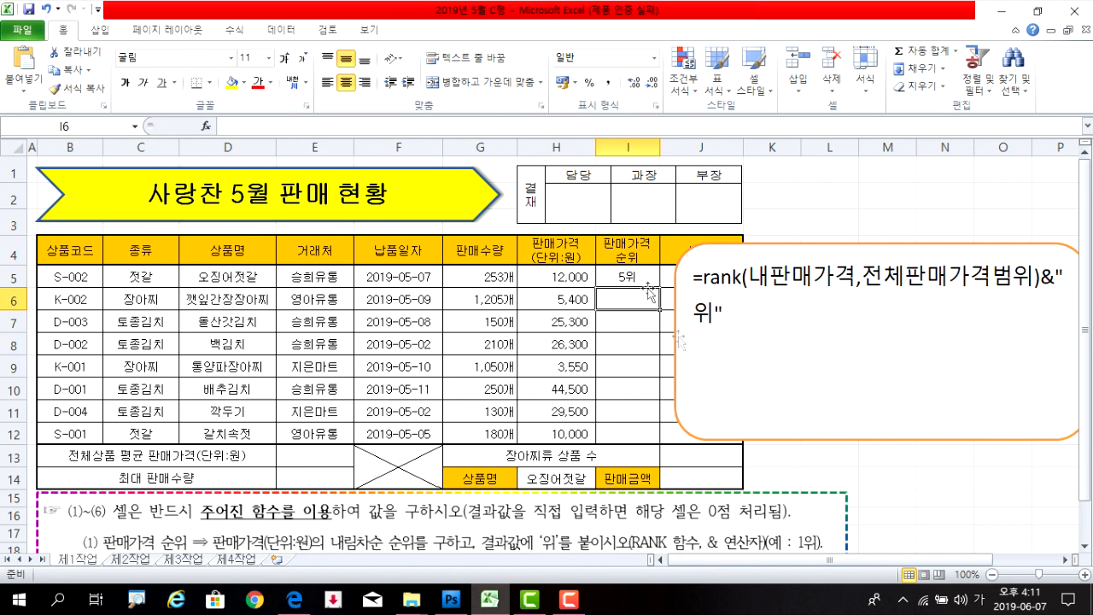
Step: Fill the rank formula from I5 down to I12 without formatting
click(693, 408)
click(636, 278)
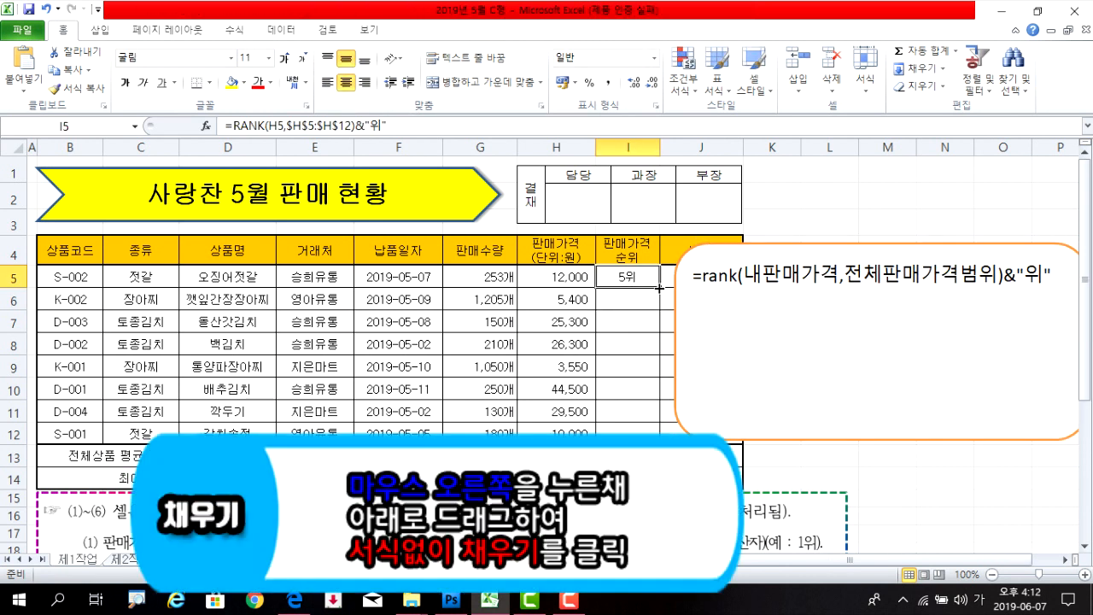
drag(660, 288, 660, 441)
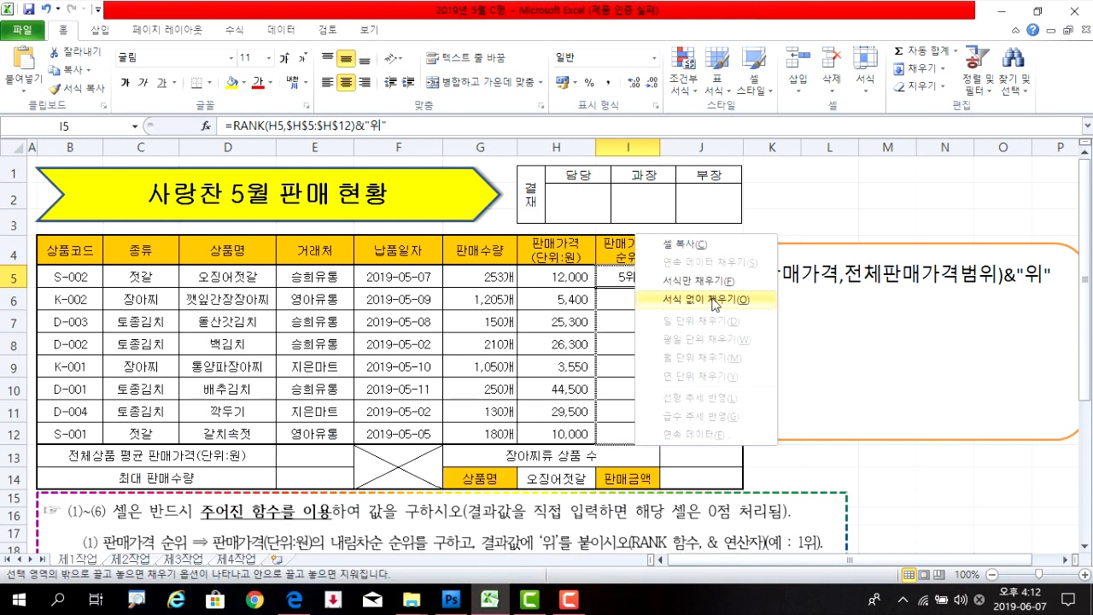
click(714, 301)
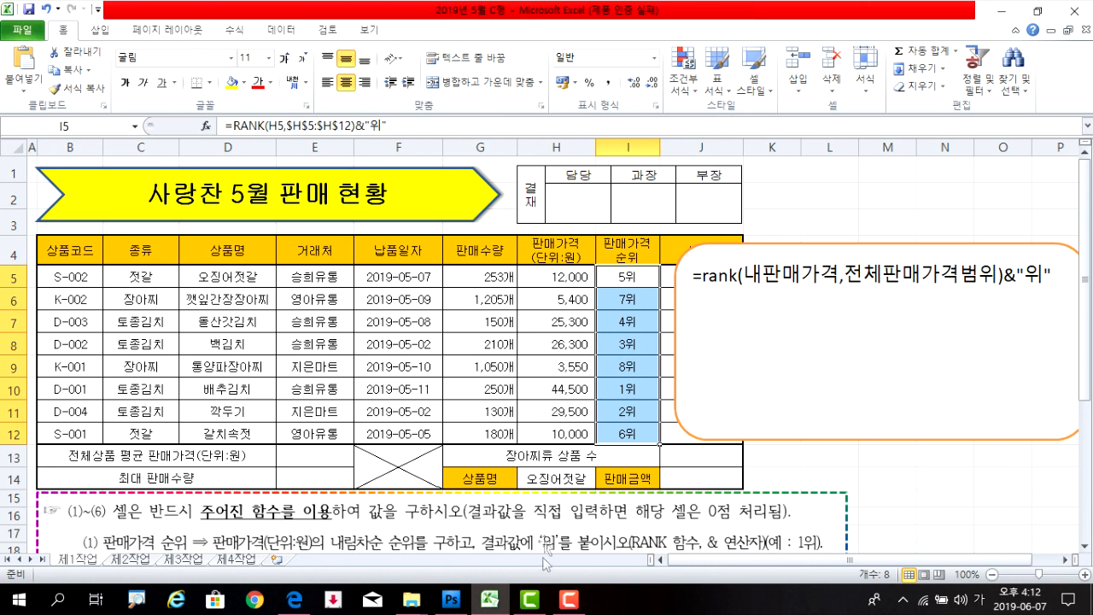
Step: Move the note shape clear of the 비고 column and write =if(조건,"참","거짓") in it
drag(705, 310, 783, 313)
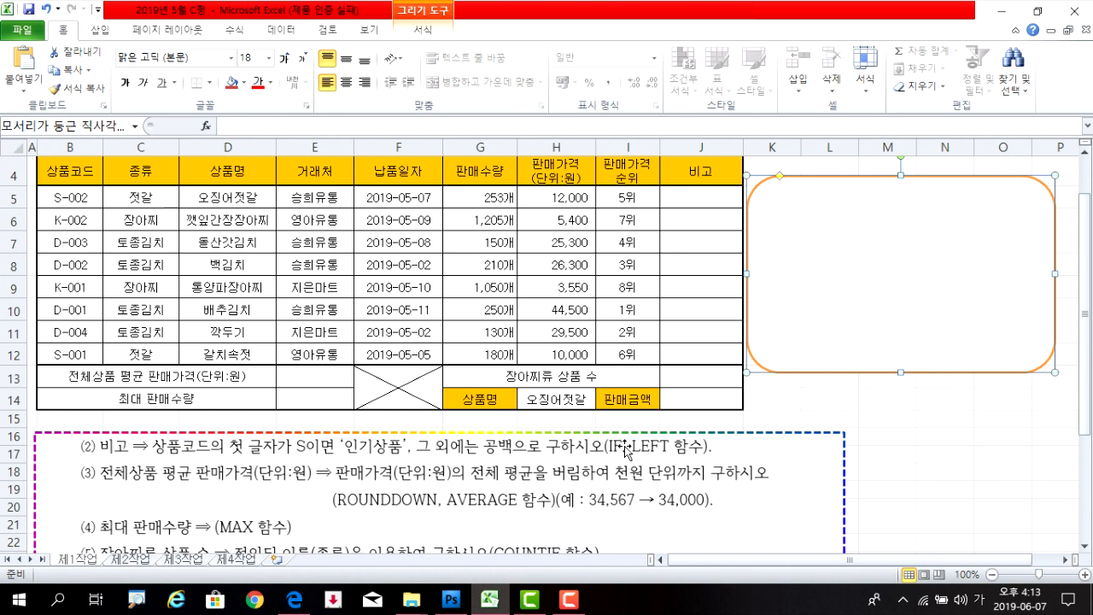
text(ㅋ)
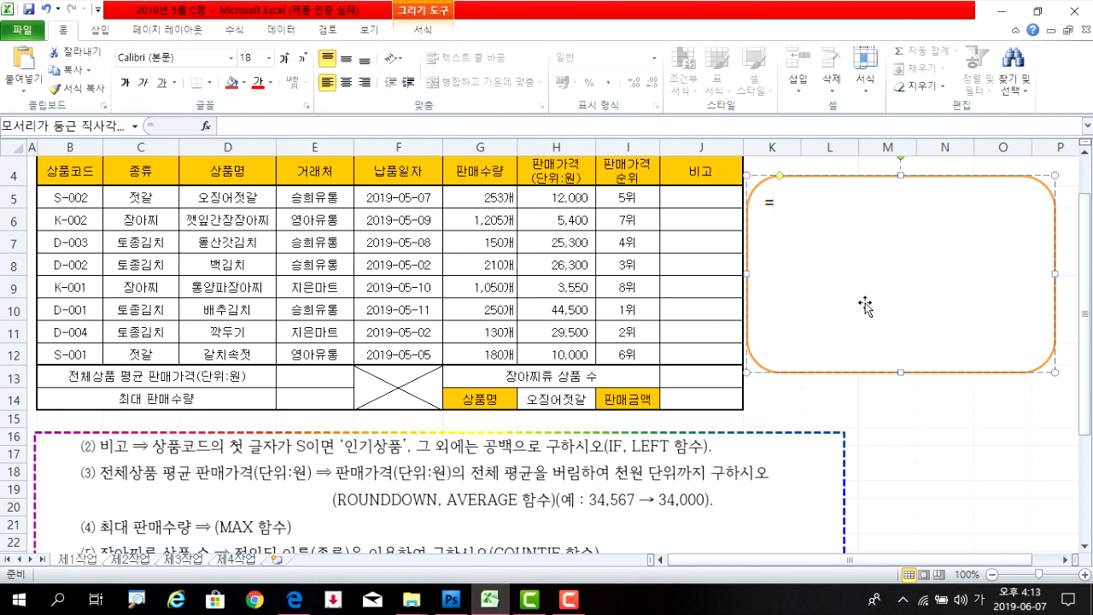
text(ㅑㄹ)
key(BackSpace)
key(BackSpace)
key(Hangul)
text(if()
key(Hangul)
text(조)
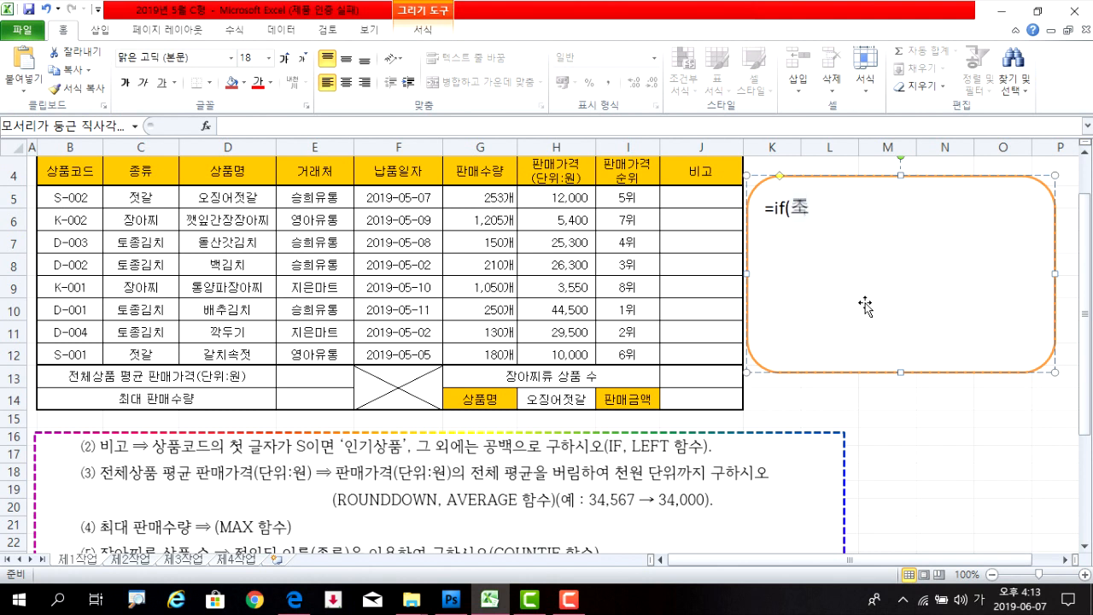
text(건,")
text(참","거짓)
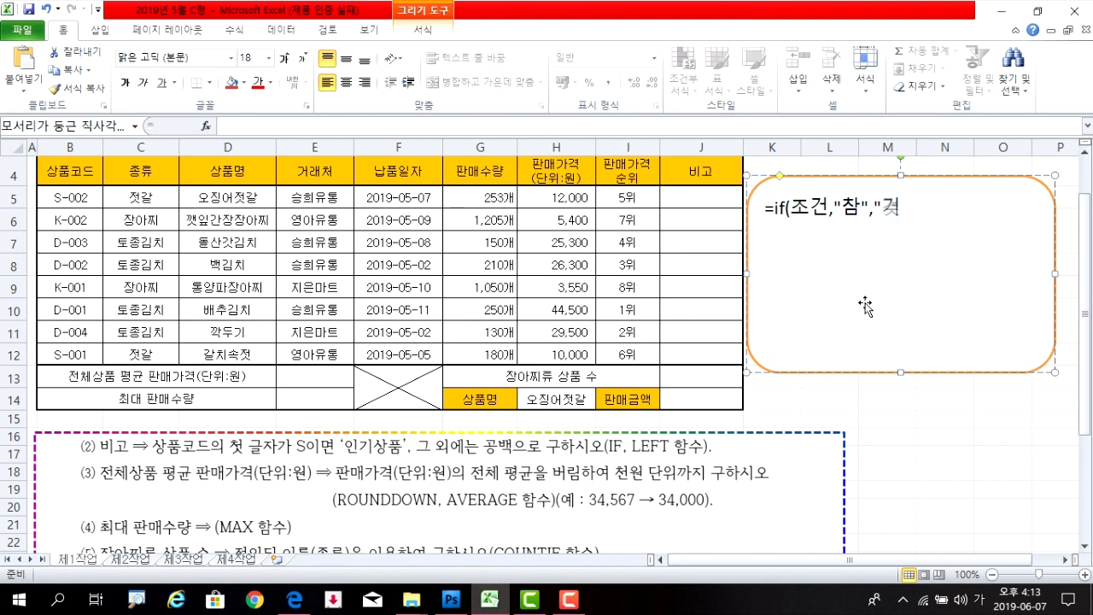
text(") )
Step: Add a second line reading =left(셀,자리수) to the note
text(=)
key(Hangul)
text(left(셀,)
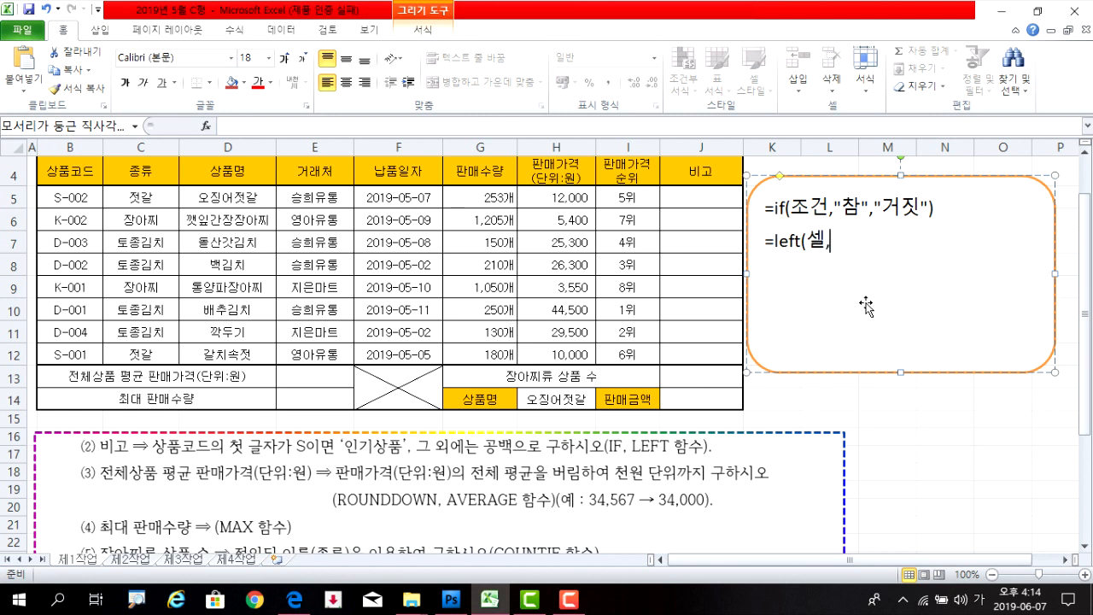
text(자리수))
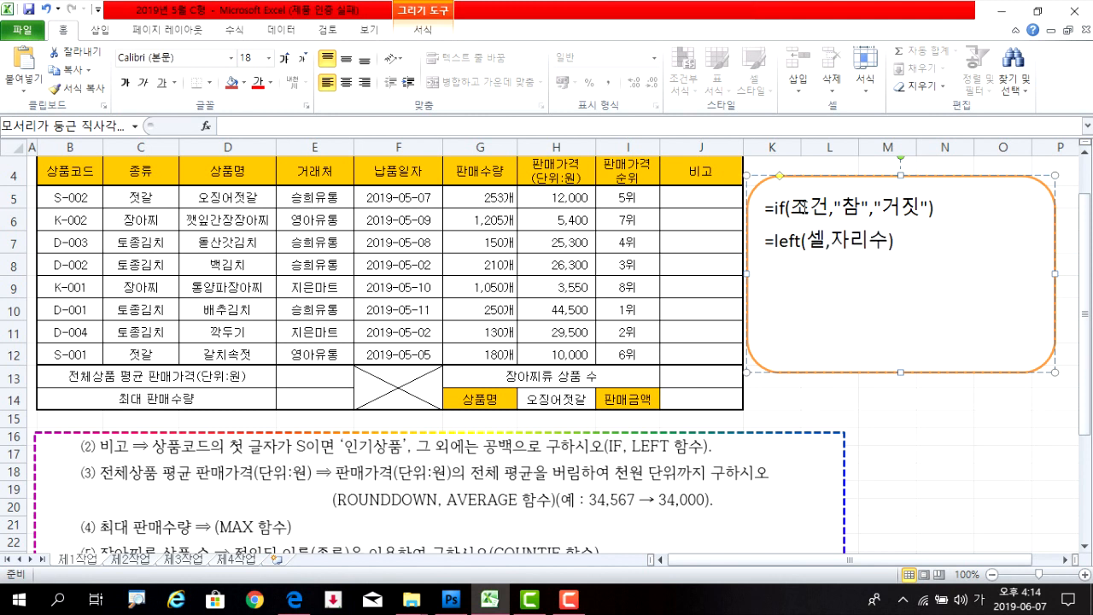
Step: Colour 조건 in the IF line and left(셀,자리수) in the second line red
drag(789, 206, 828, 206)
click(254, 84)
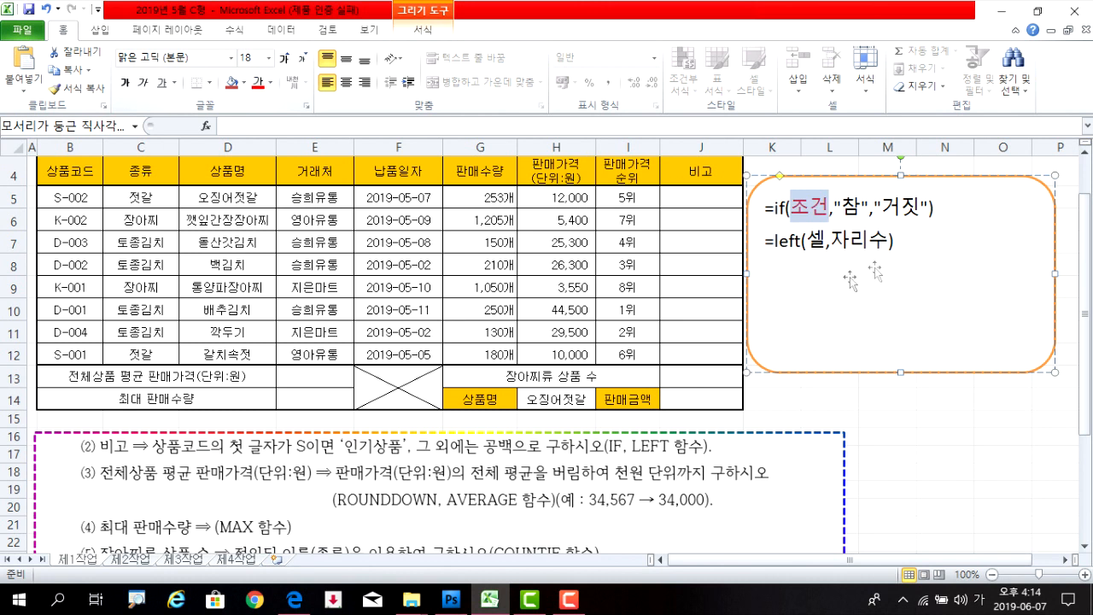
drag(771, 241, 896, 241)
click(254, 83)
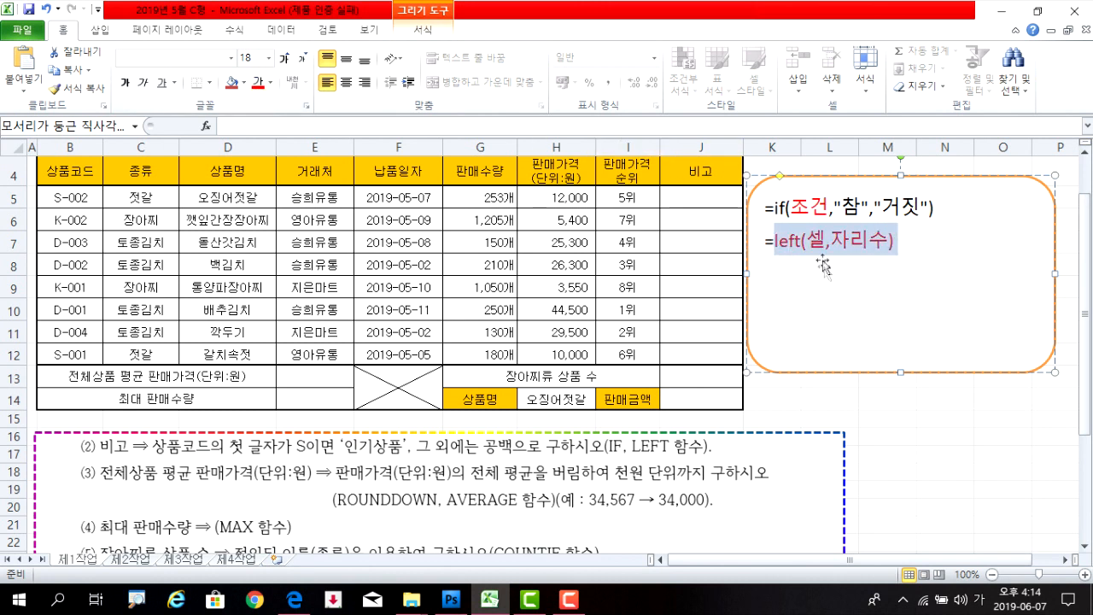
click(825, 241)
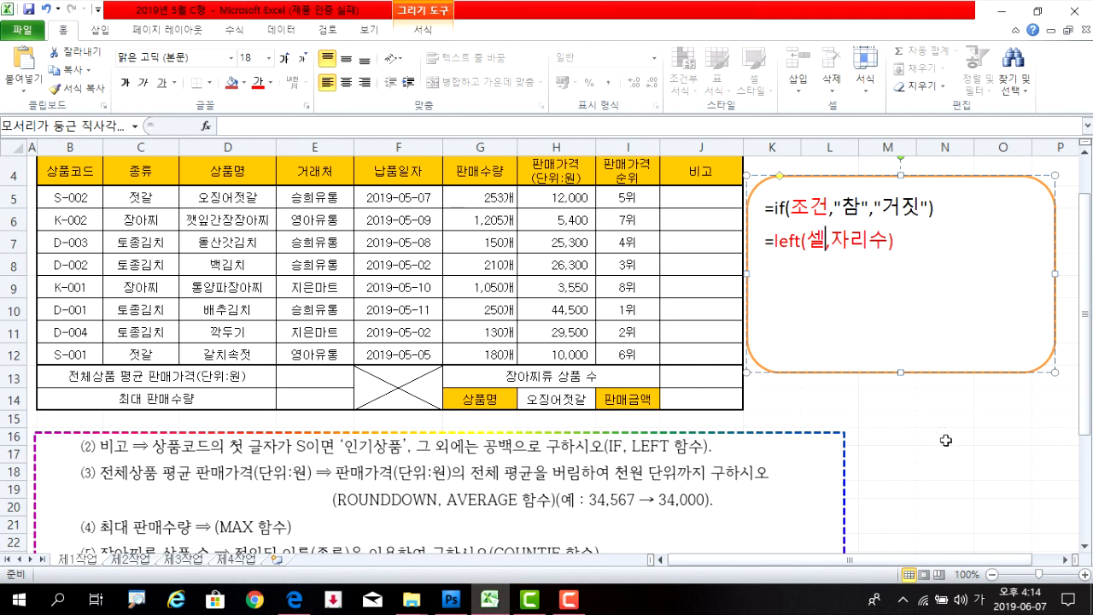
Step: Begin an IF formula in J5 with left(B5,1) to extract the first character of the product code
click(678, 207)
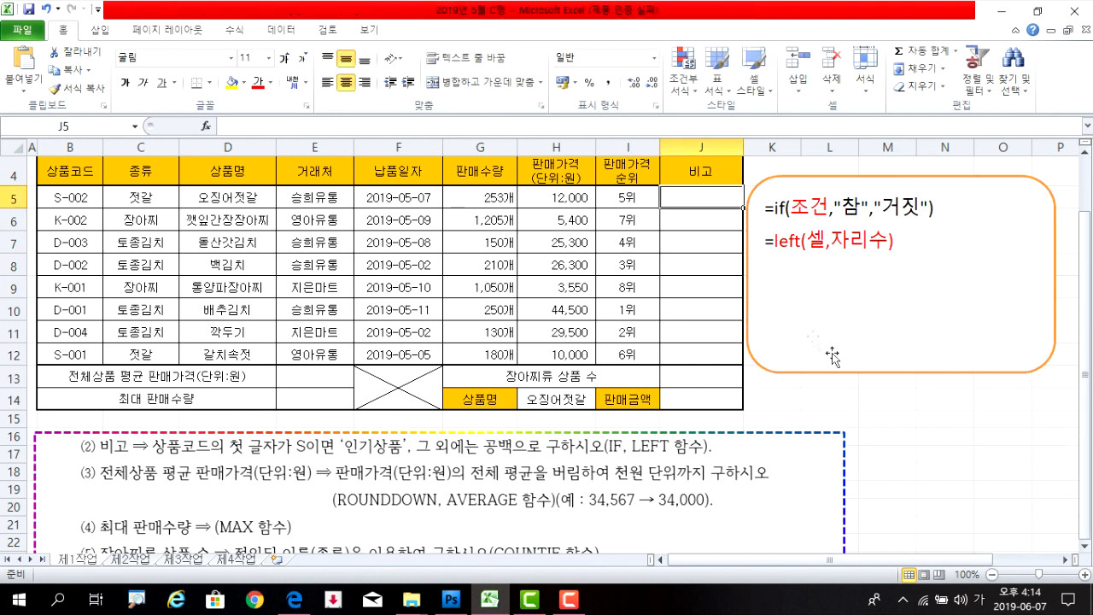
text(=)
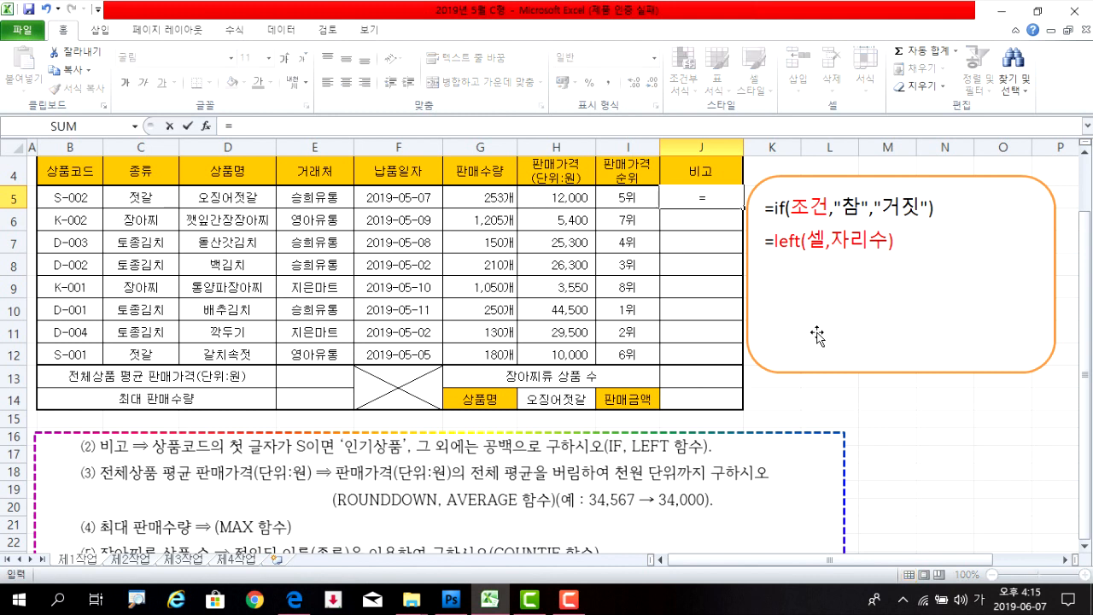
text(if()
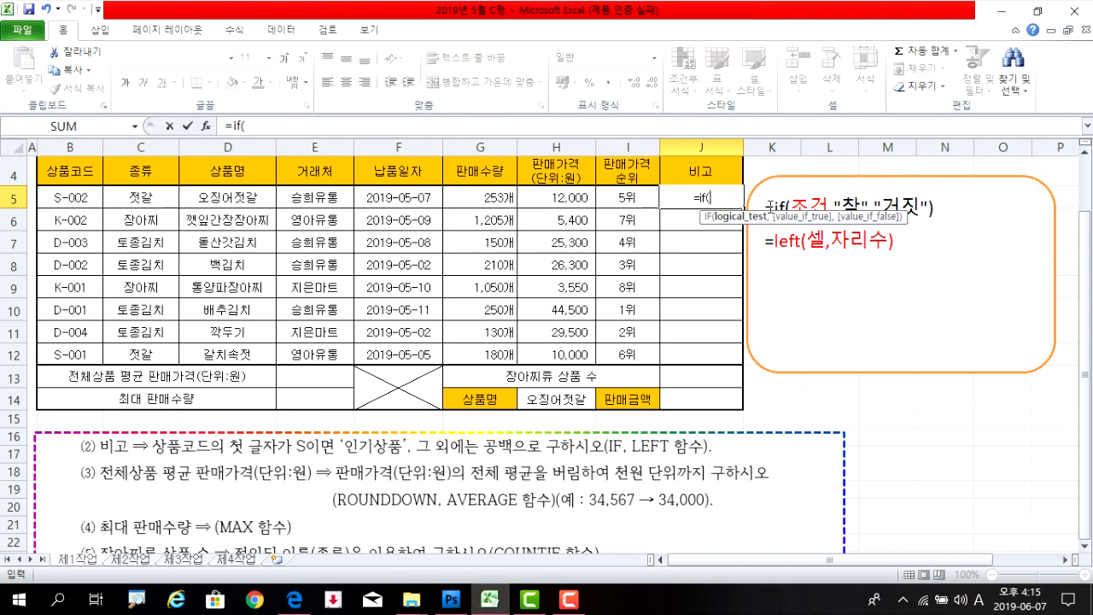
text(left)
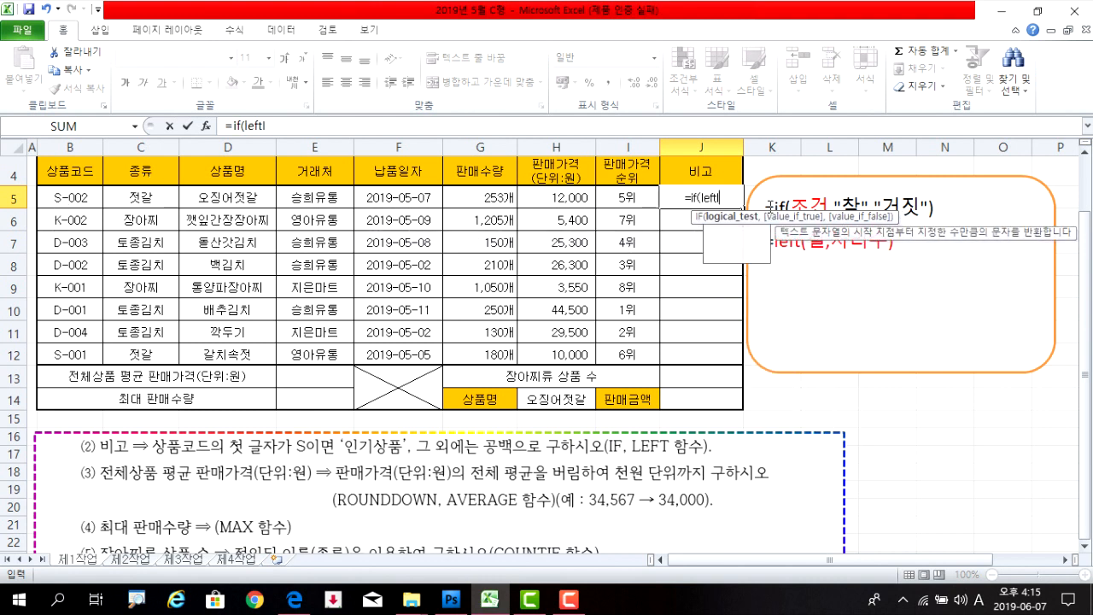
text(()
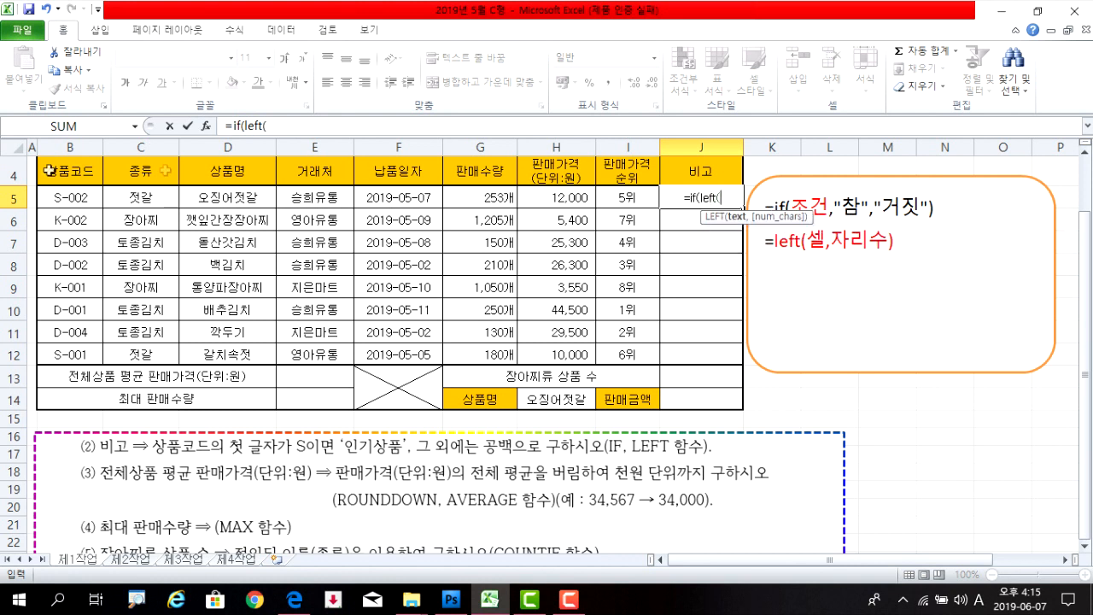
click(57, 199)
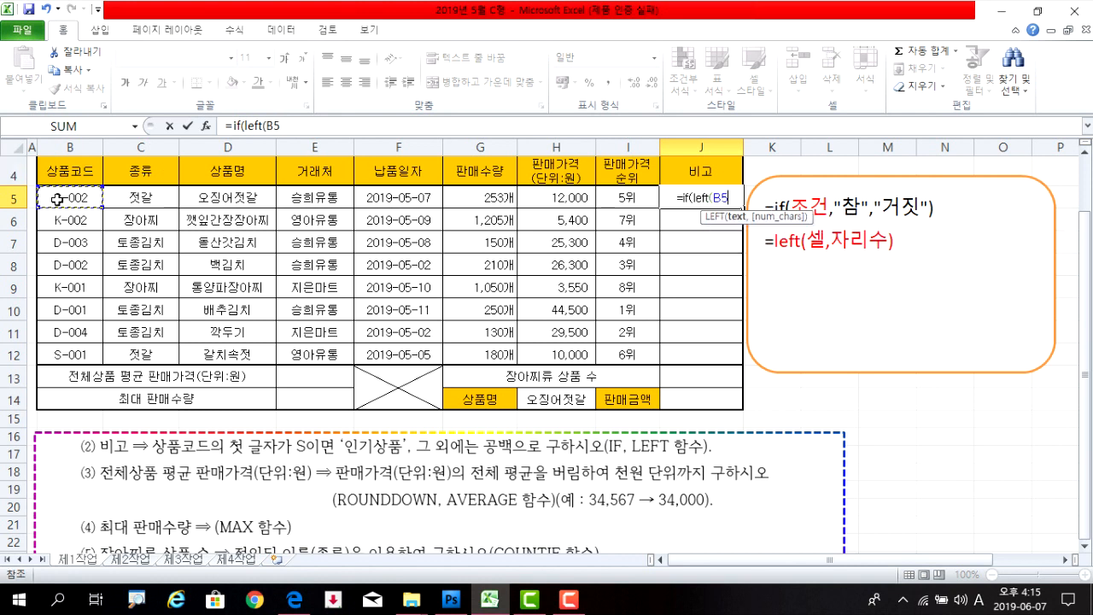
text(,)
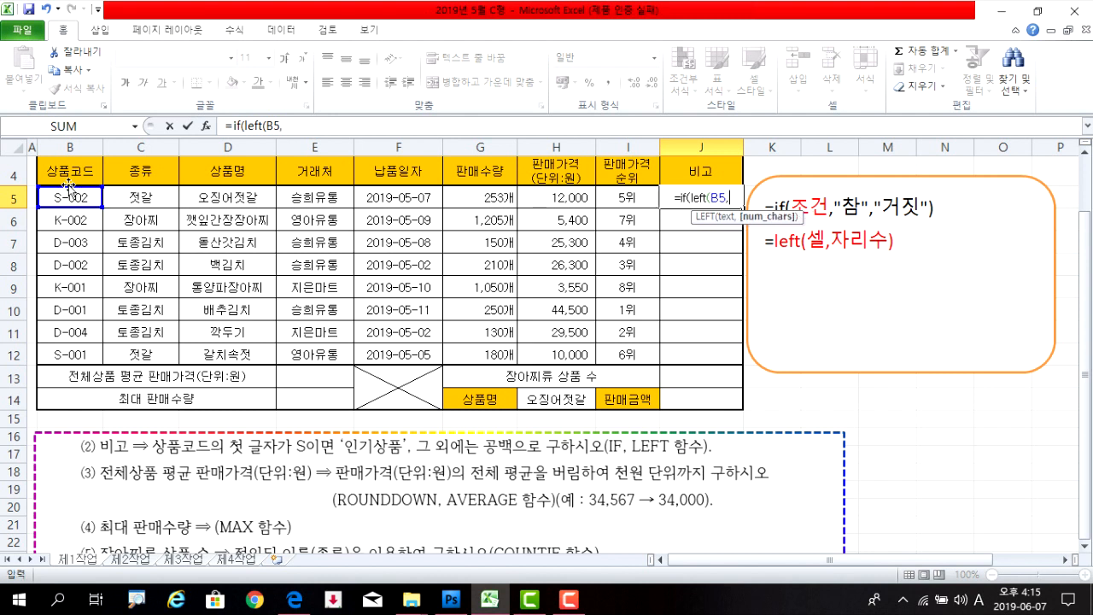
text(1)
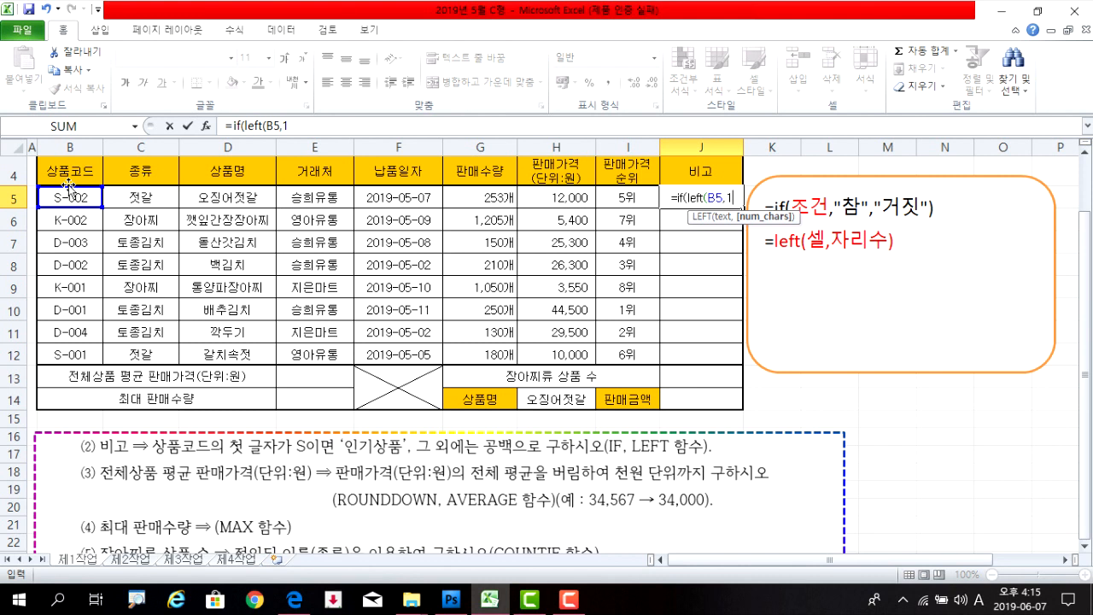
text())
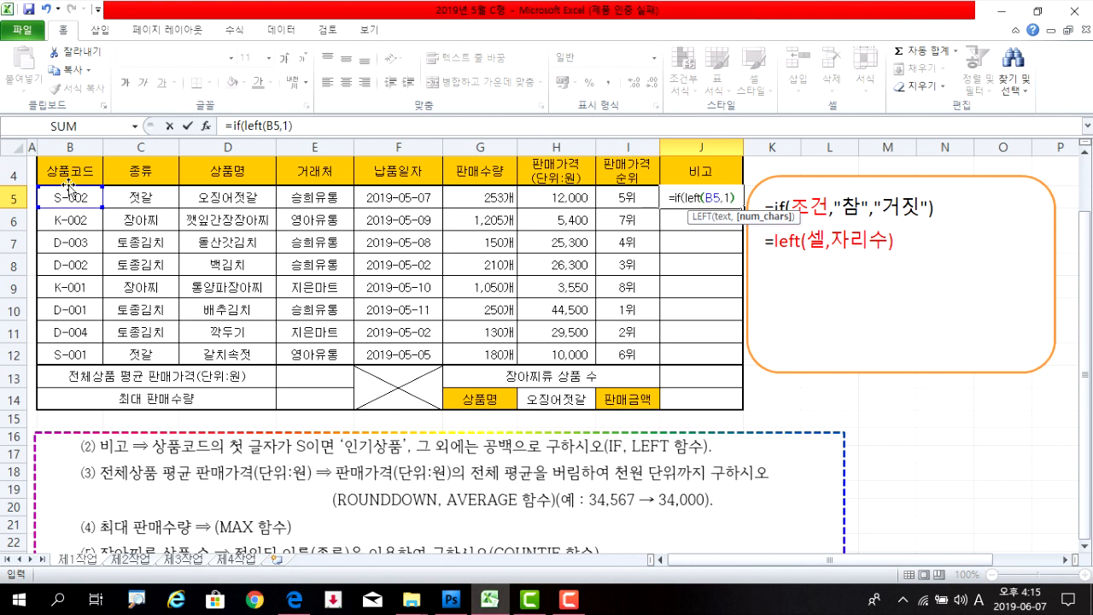
Step: Complete the IF condition in J5 by comparing the LEFT result with "S"
click(736, 196)
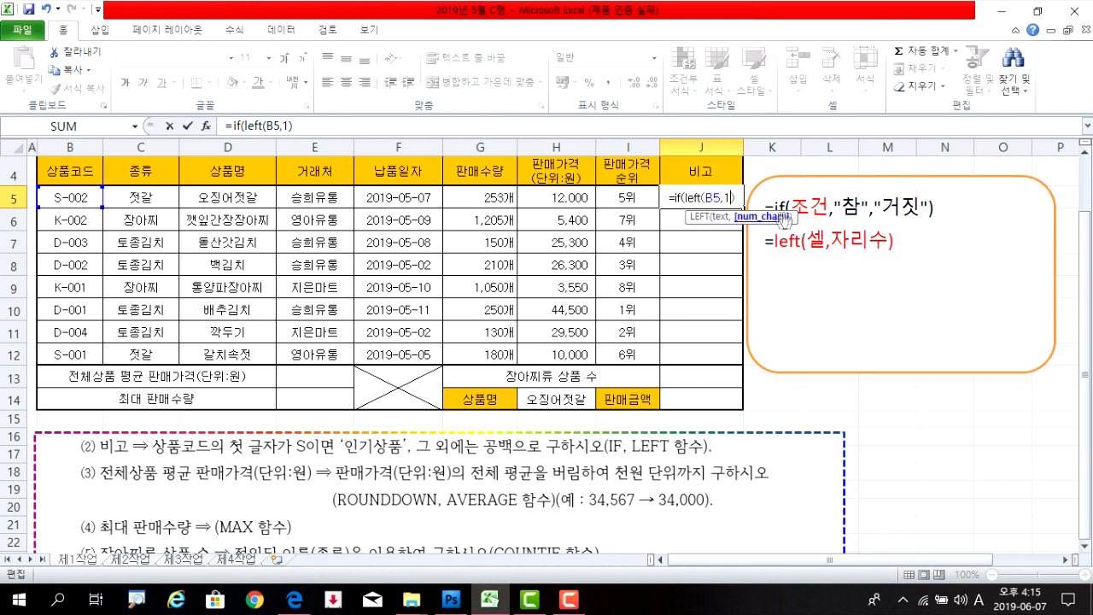
click(736, 197)
text(=)
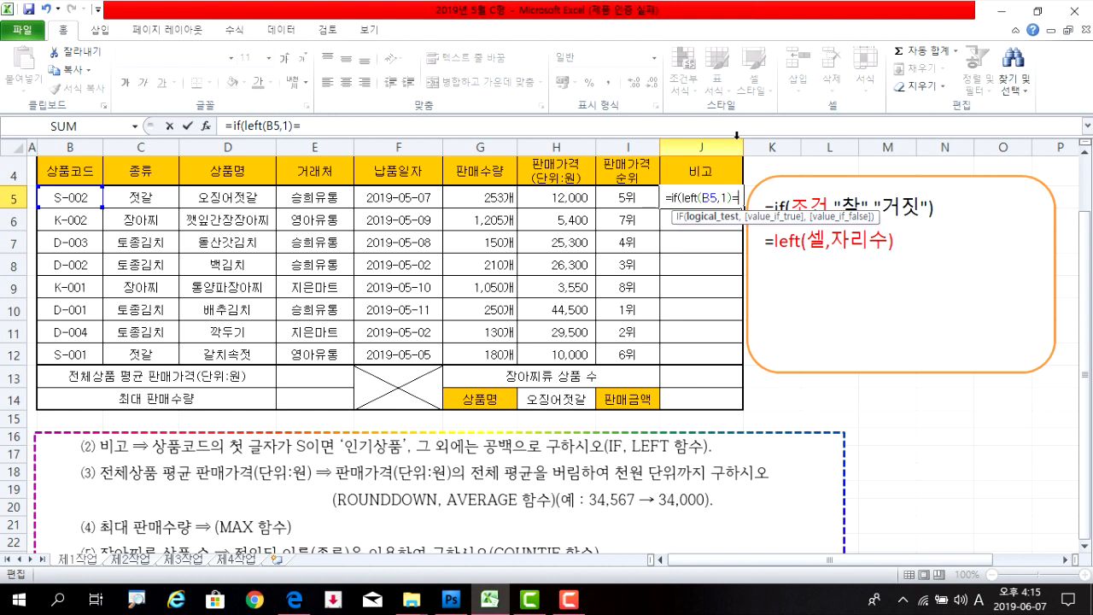
text("S")
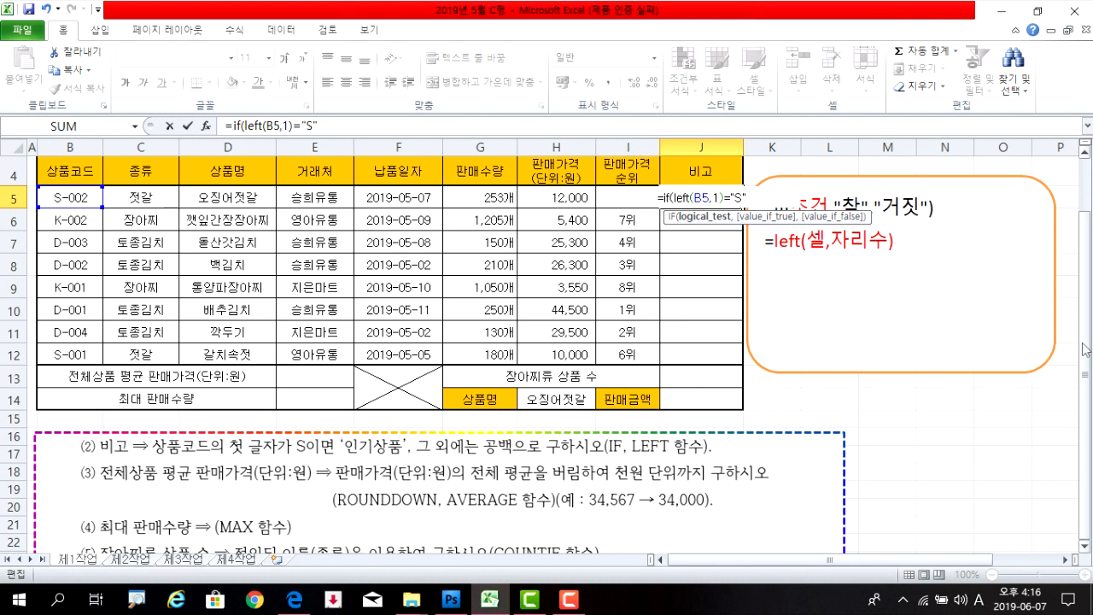
key(shift+Left)
key(shift+Left)
key(shift+Left)
key(Right)
text(,)
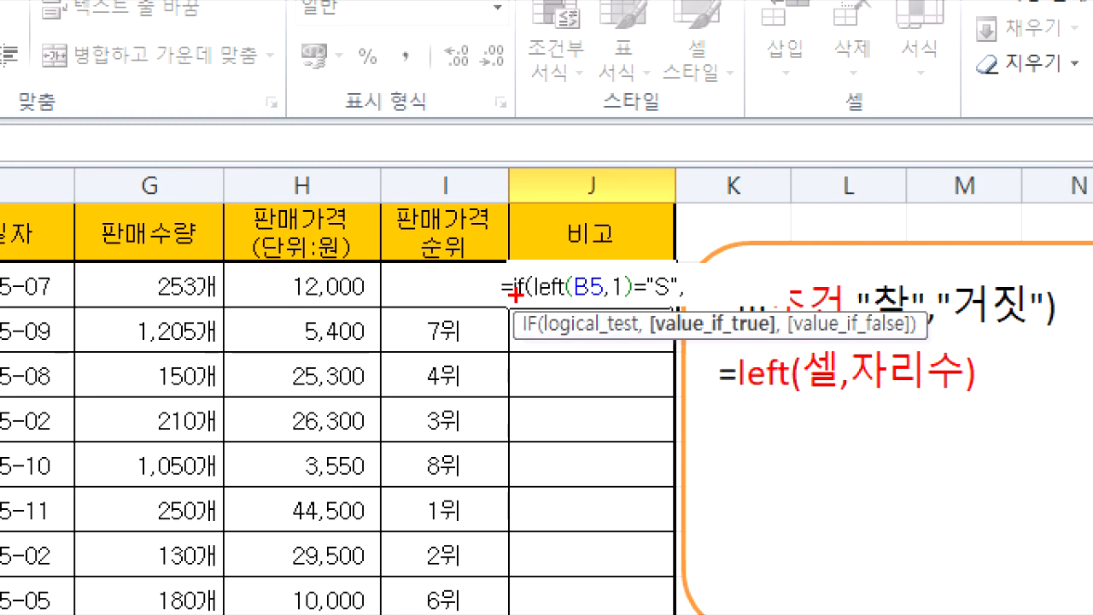
drag(514, 299, 525, 300)
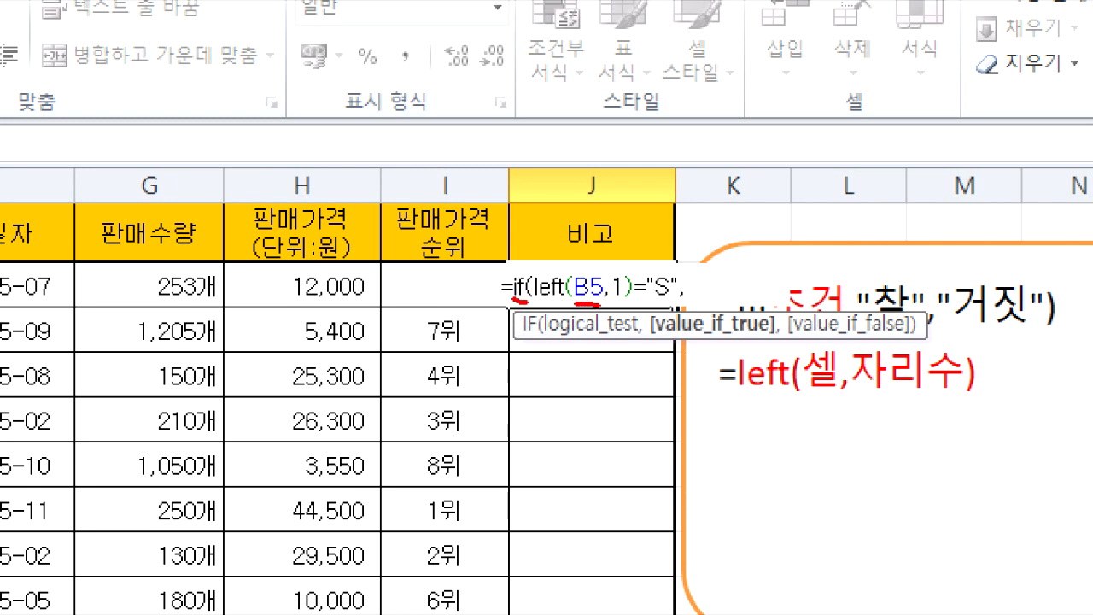
drag(613, 303, 628, 303)
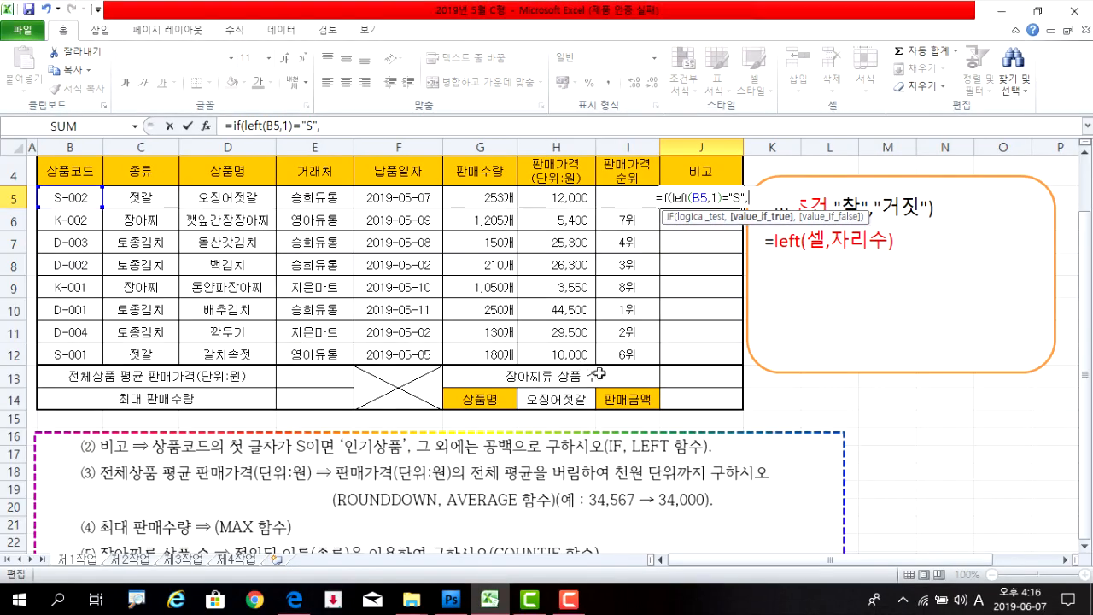
Step: Finish the J5 formula with "인기상품" as the true value and an empty string "" as the false value
text("dl)
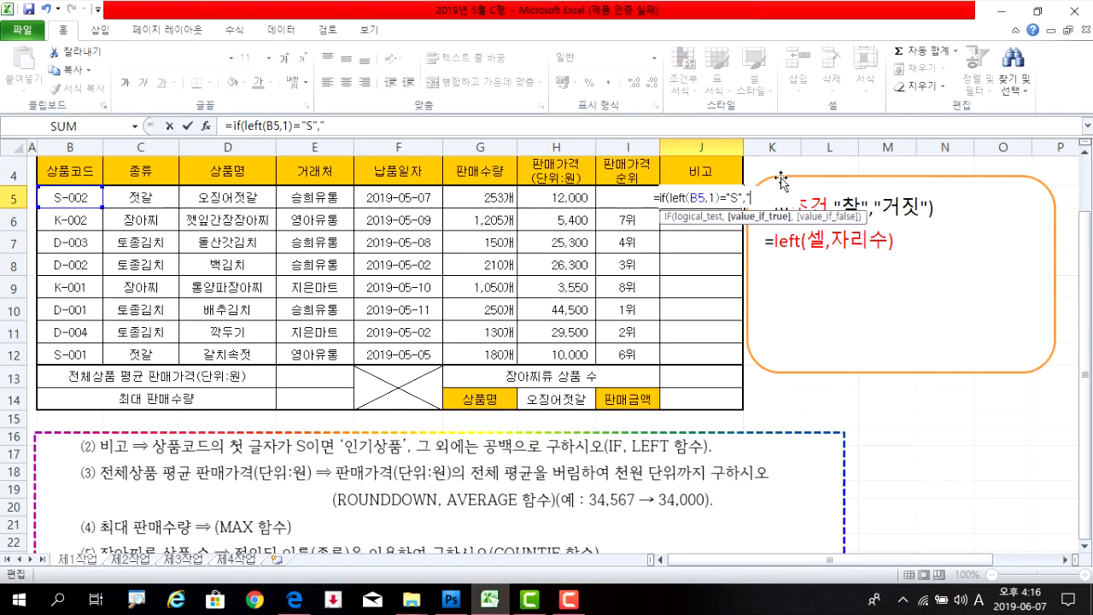
key(BackSpace)
key(BackSpace)
key(Hangul)
text(ㅇ)
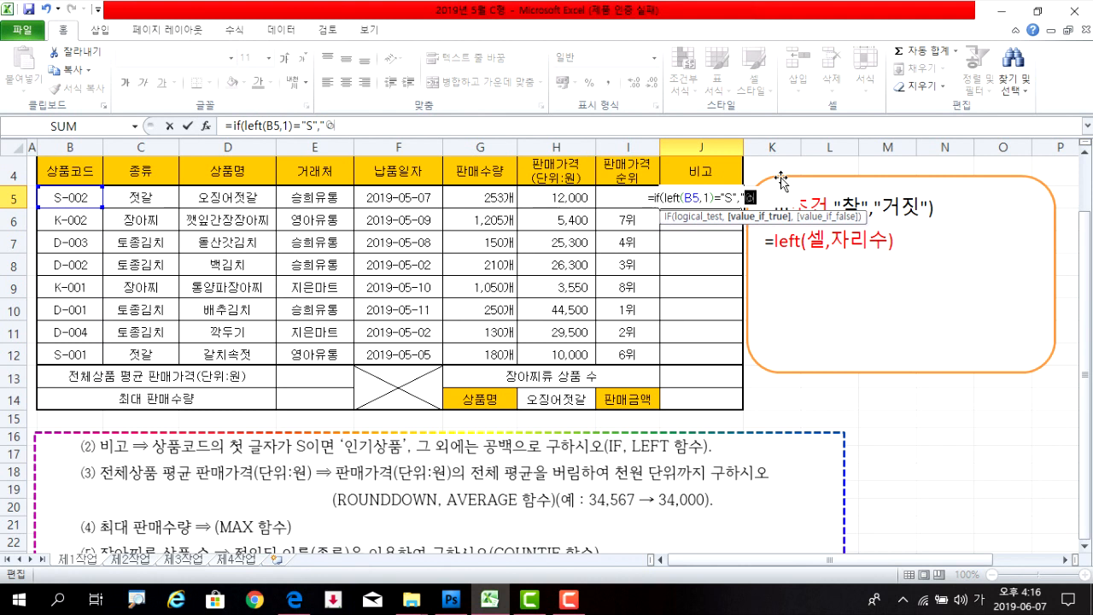
text(기상품)
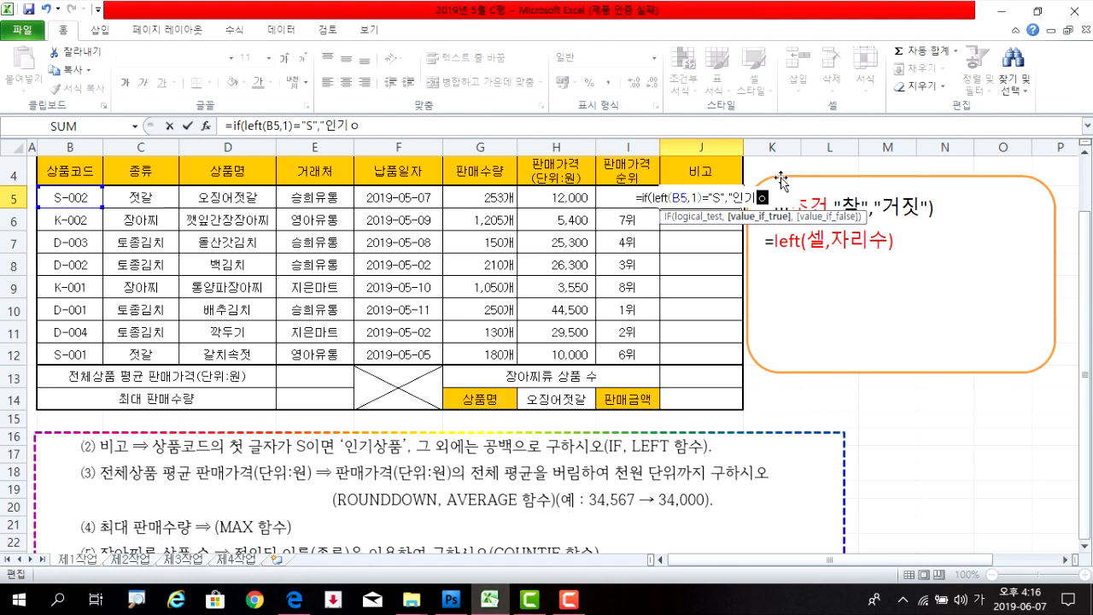
text(",)
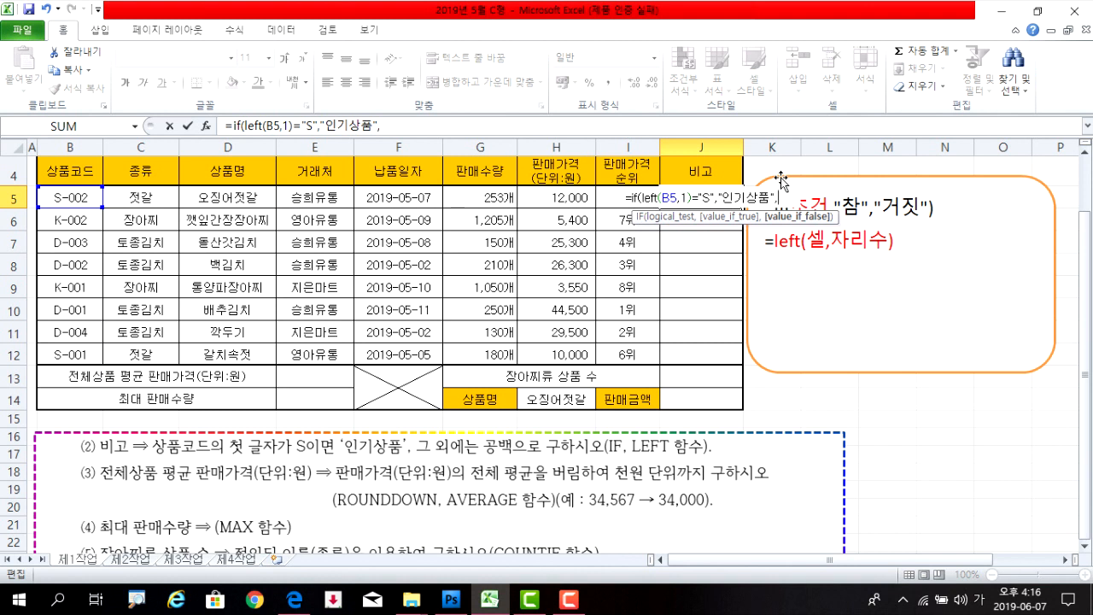
text("")
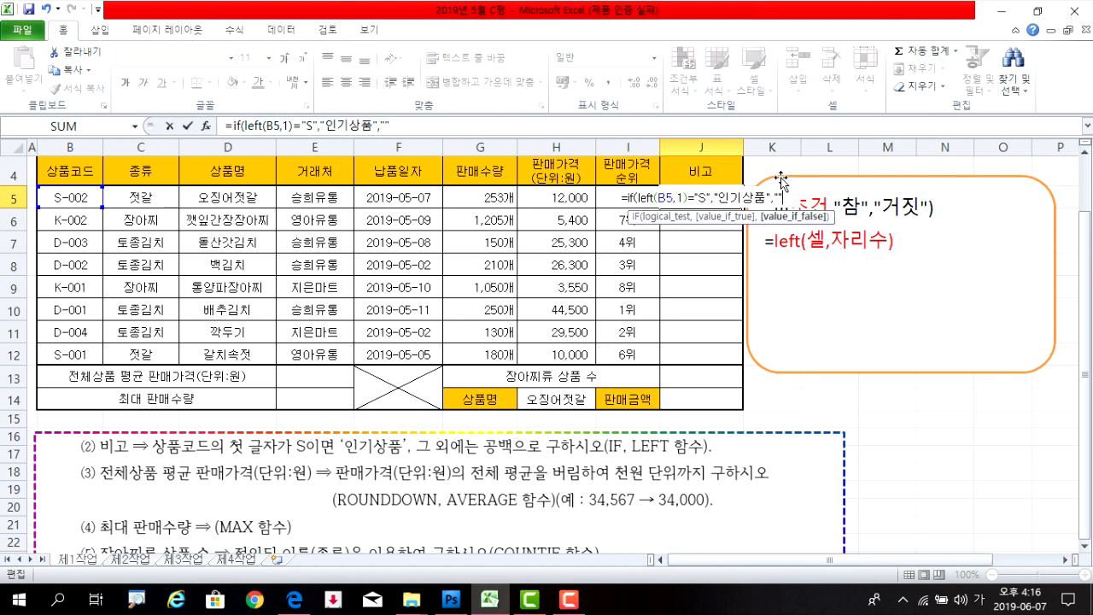
text())
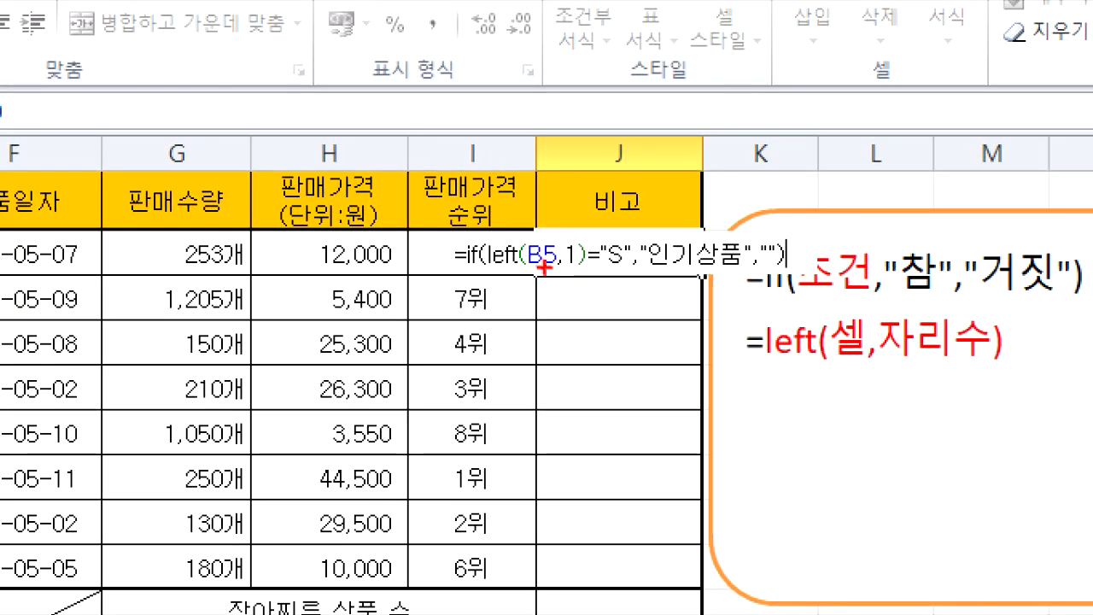
drag(495, 270, 614, 270)
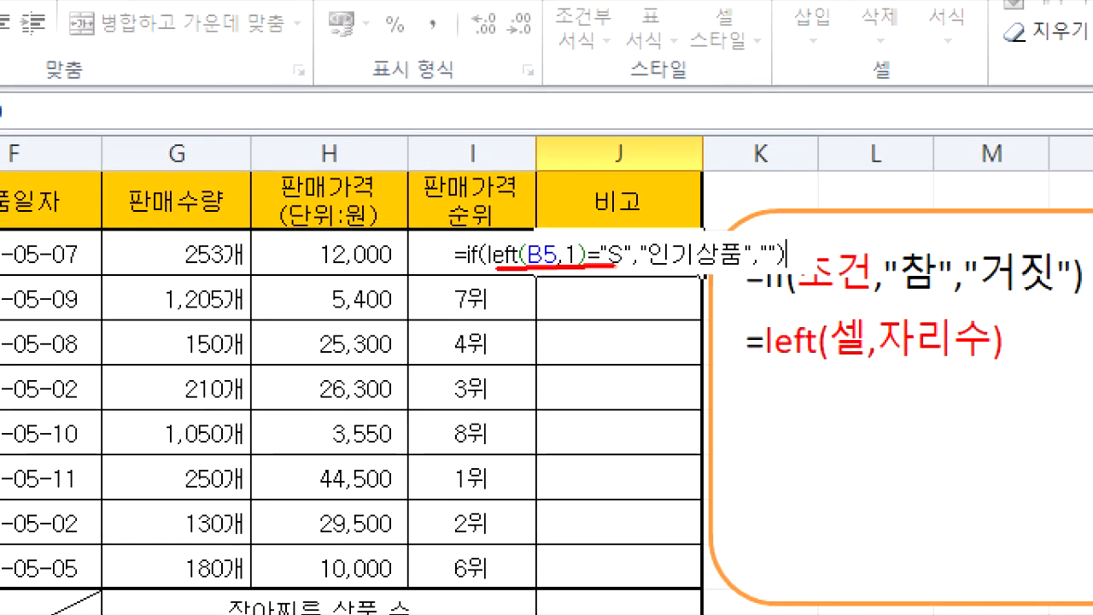
mouse_move(649, 227)
mouse_down()
mouse_move(649, 273)
mouse_move(736, 273)
mouse_move(701, 227)
mouse_move(785, 272)
mouse_up()
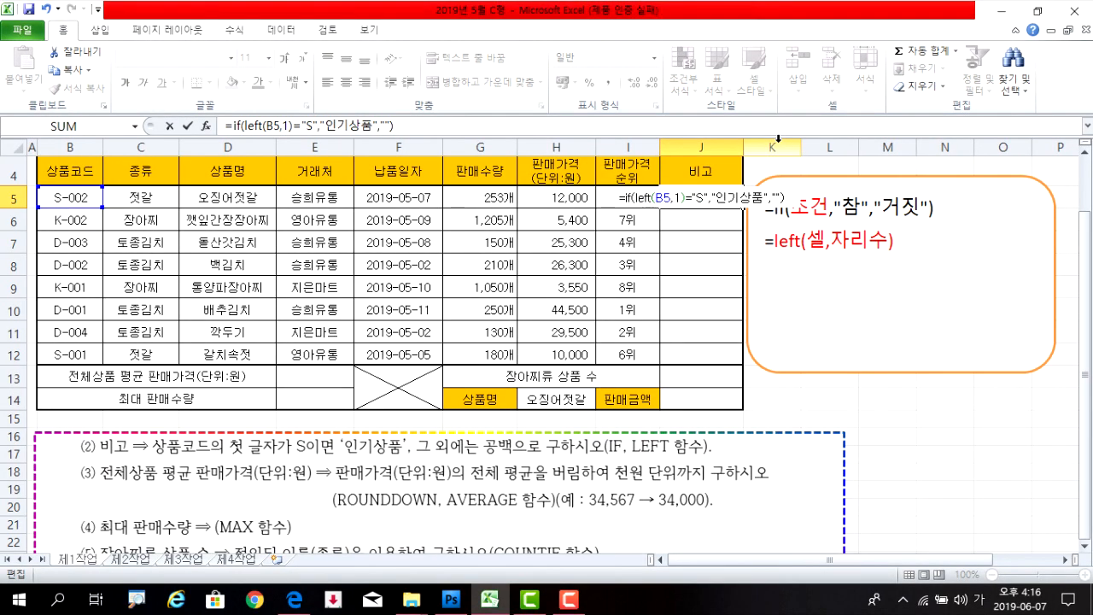
key(Return)
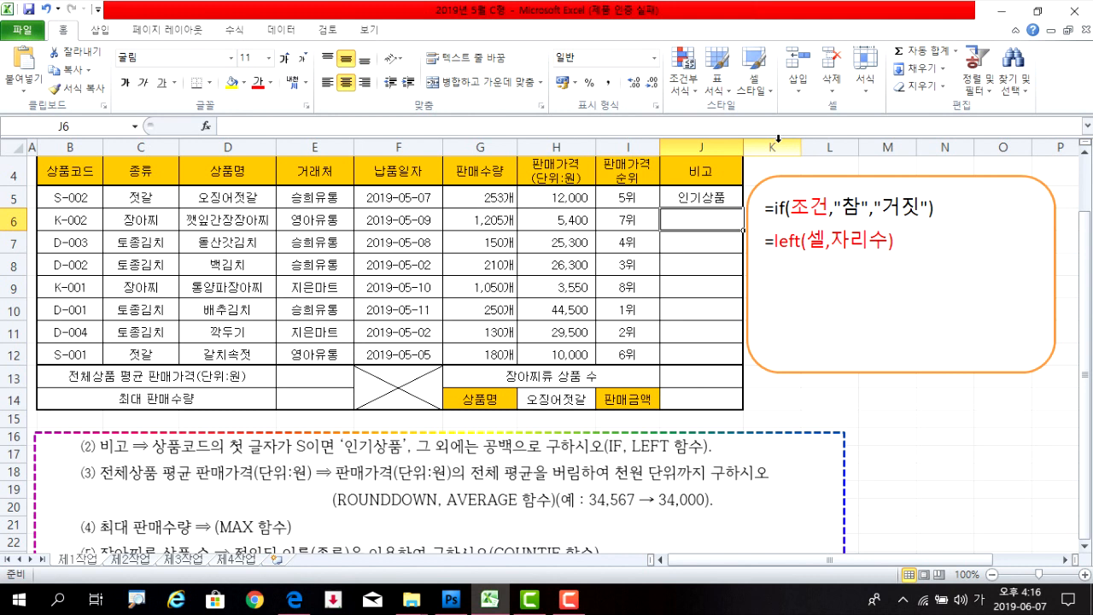
Step: Fill the remark formula from J5 down to J12 without formatting
click(693, 195)
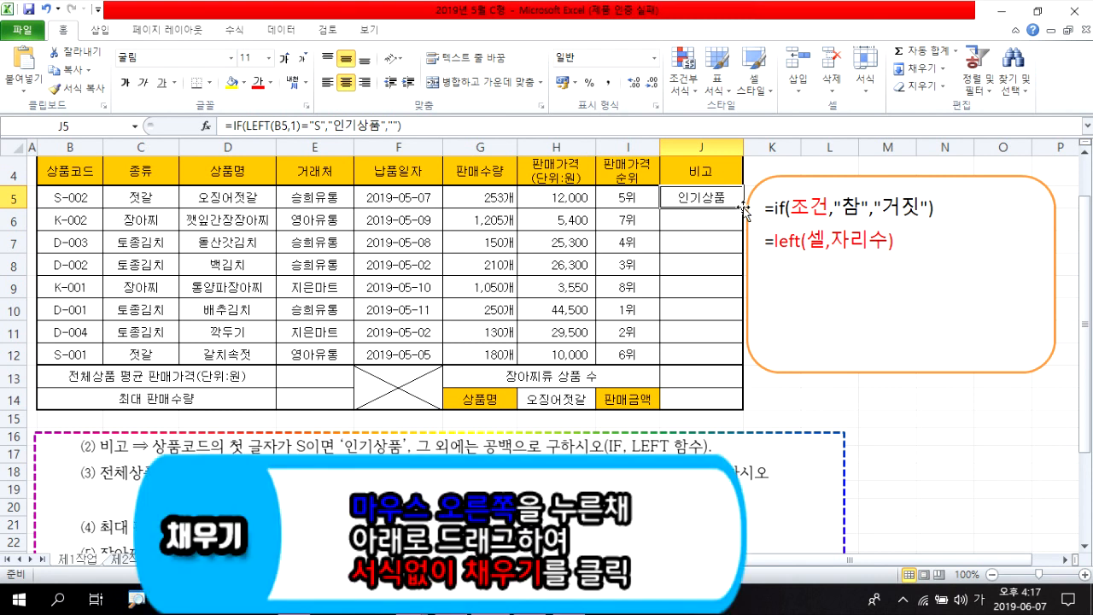
drag(743, 207, 715, 363)
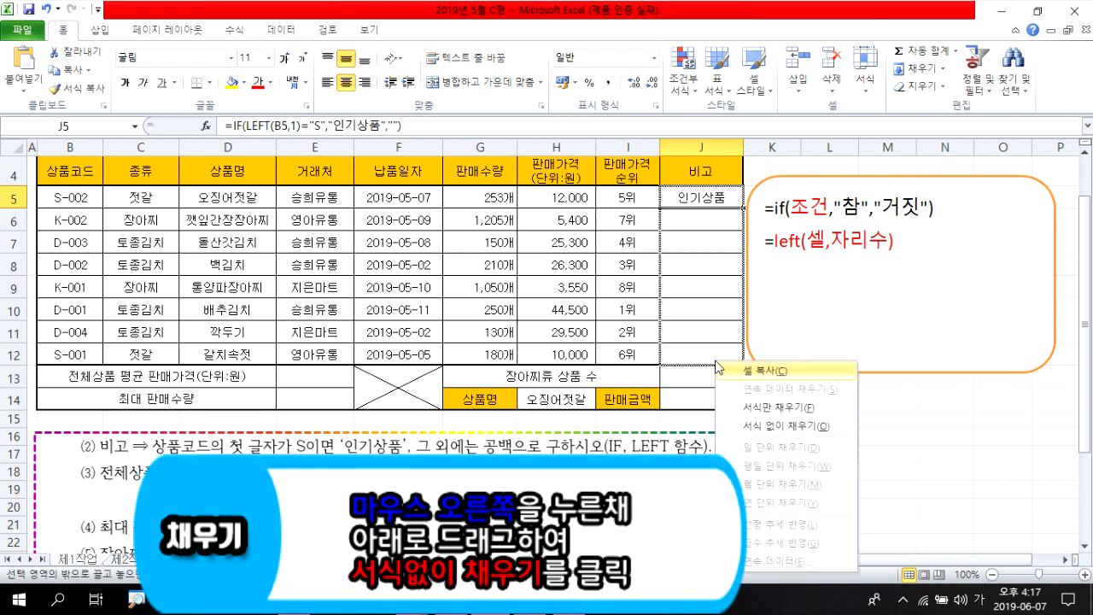
click(739, 426)
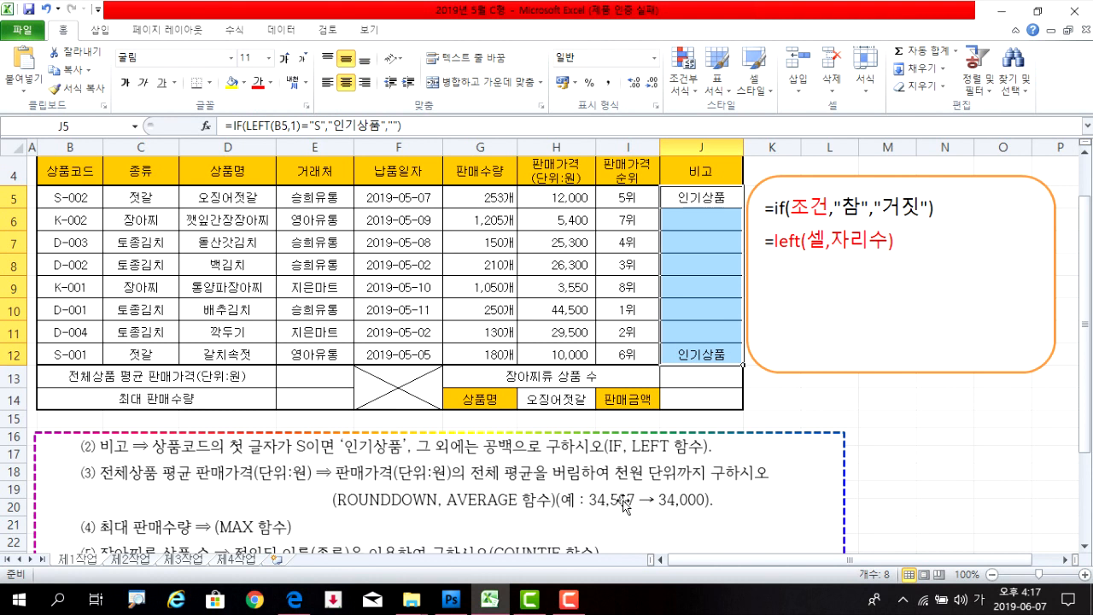
Step: Replace the contents of the note shape with =average(범위)
click(507, 514)
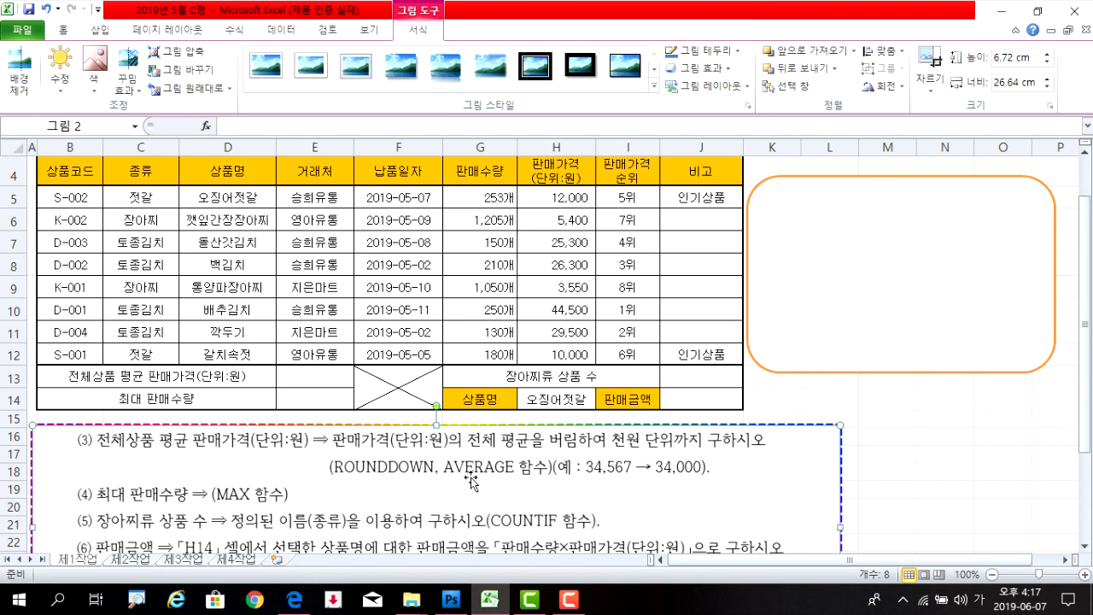
click(859, 303)
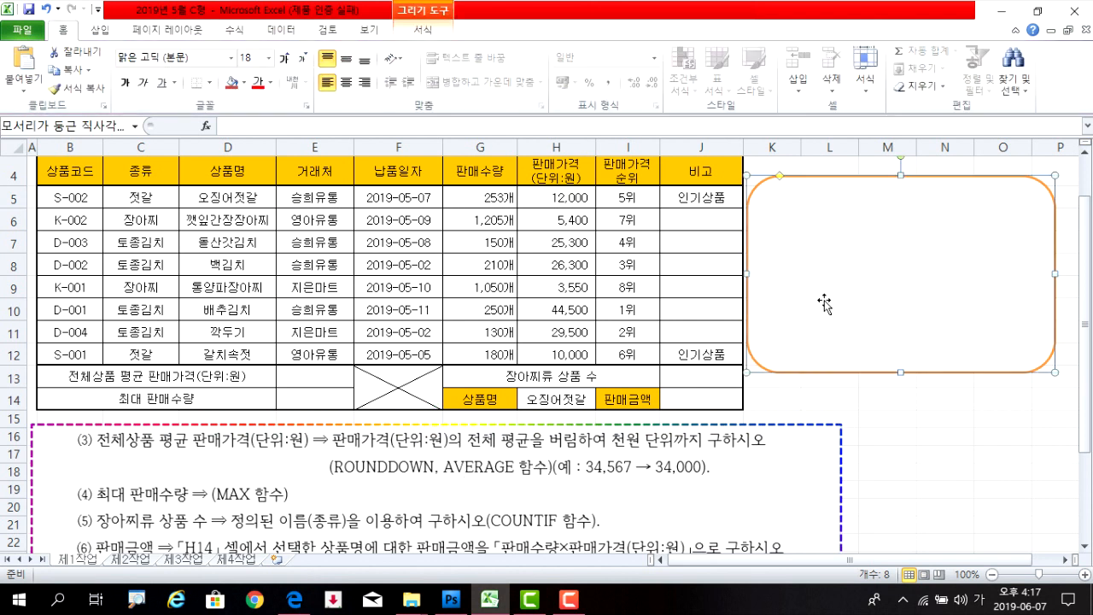
text(= average(범위))
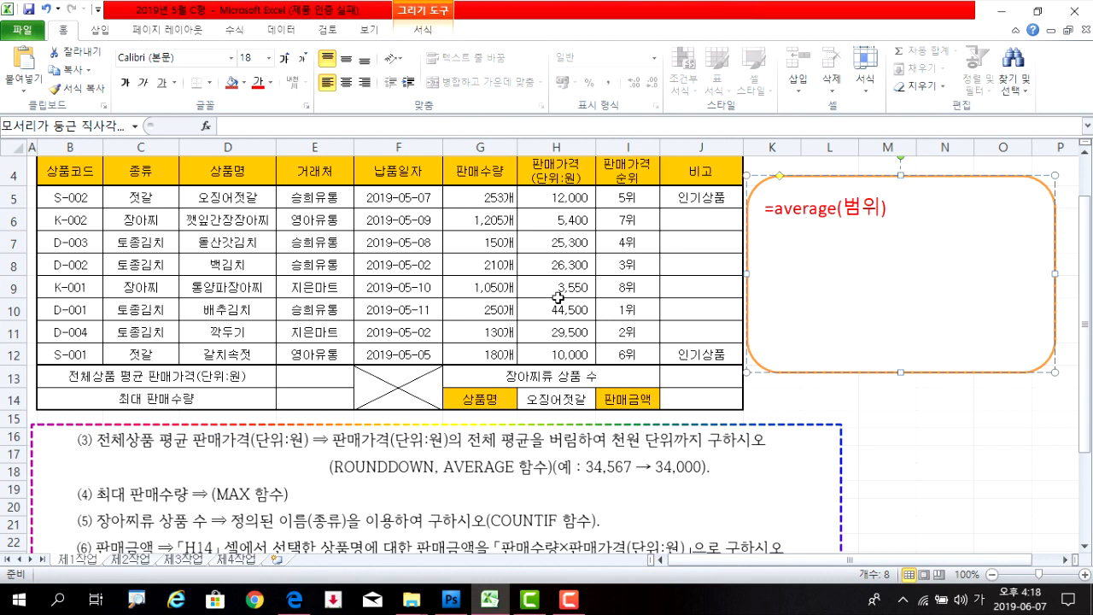
Step: Add a second line reading =rounddown(함수식,자리수) to the note and highlight its 함수식 argument
key(BackSpace)
key(Hangul)
text(rounddown()
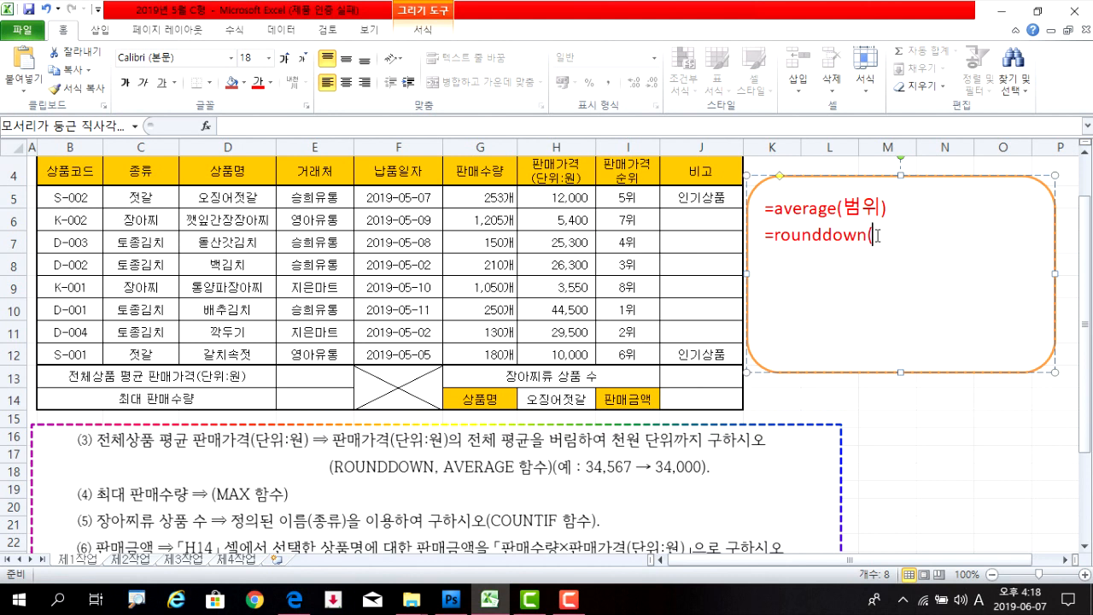
key(Hangul)
text(함수식)
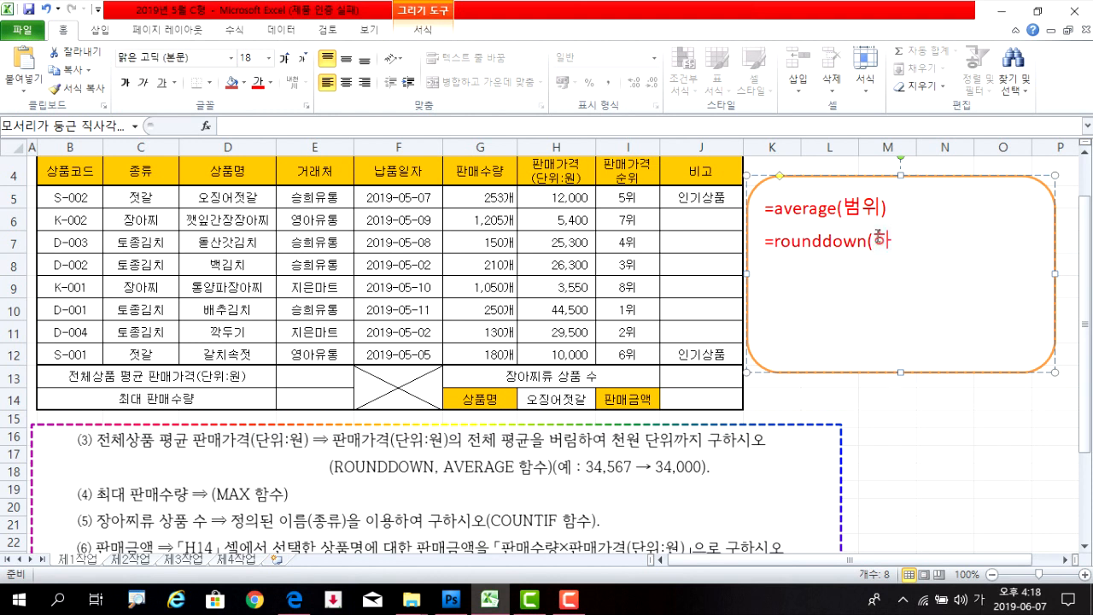
text(,)
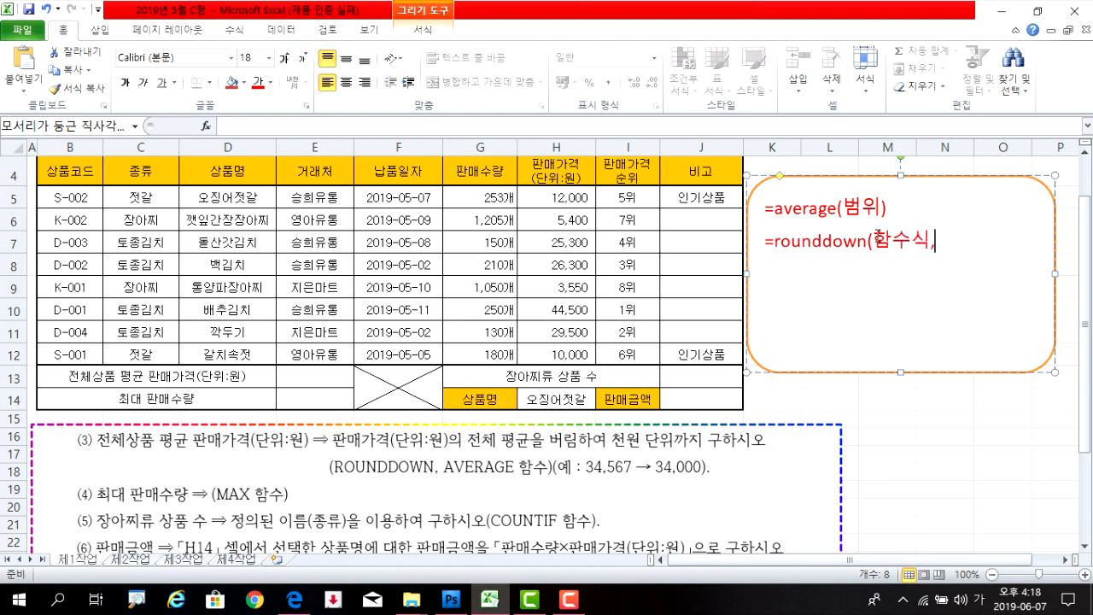
text(자리수))
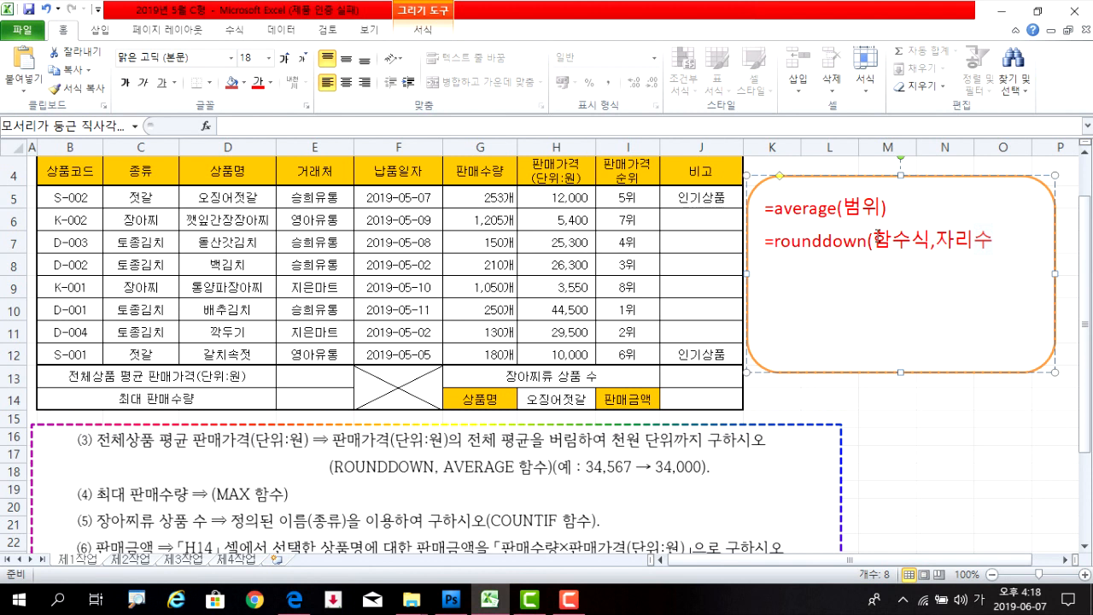
drag(873, 241, 928, 242)
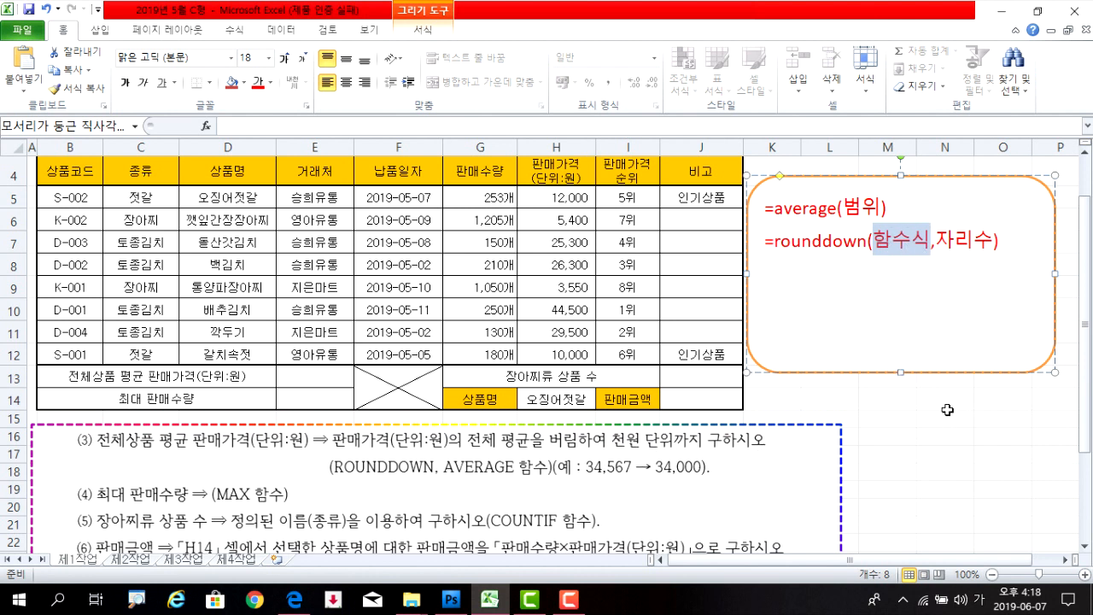
Step: Enter 1234.5678 in M15 at font size 22 and widen column M to fit the number
click(878, 420)
click(289, 61)
click(288, 62)
click(288, 61)
click(289, 62)
click(288, 62)
click(288, 61)
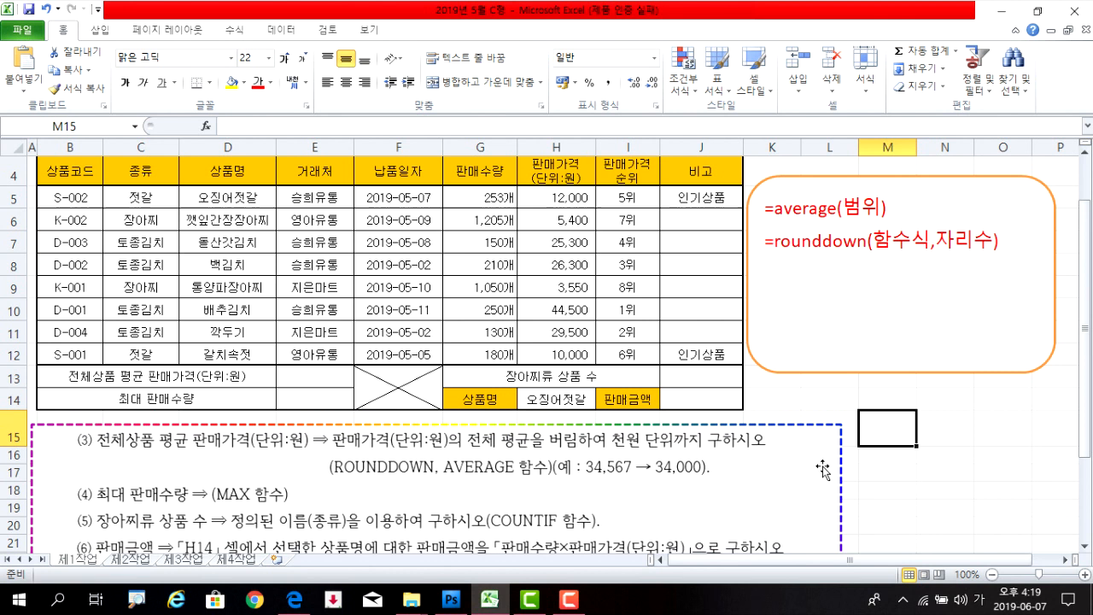
text(1235)
key(Return)
drag(928, 148, 1009, 148)
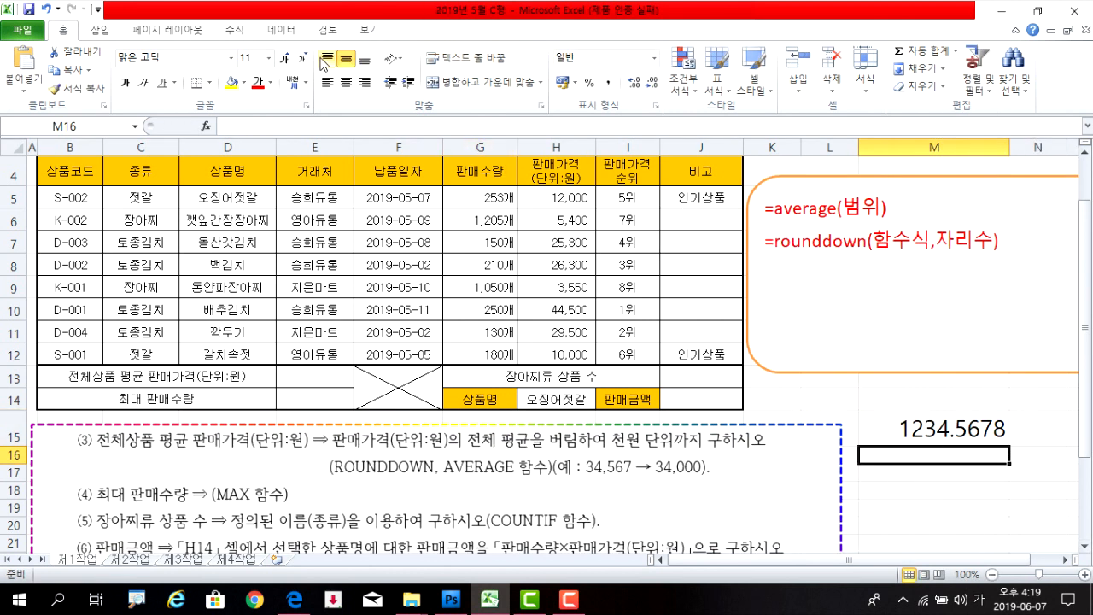
Step: Enter =ROUNDDOWN(M15,1) in M16 at font size 16
click(287, 62)
click(287, 62)
click(287, 61)
text(=)
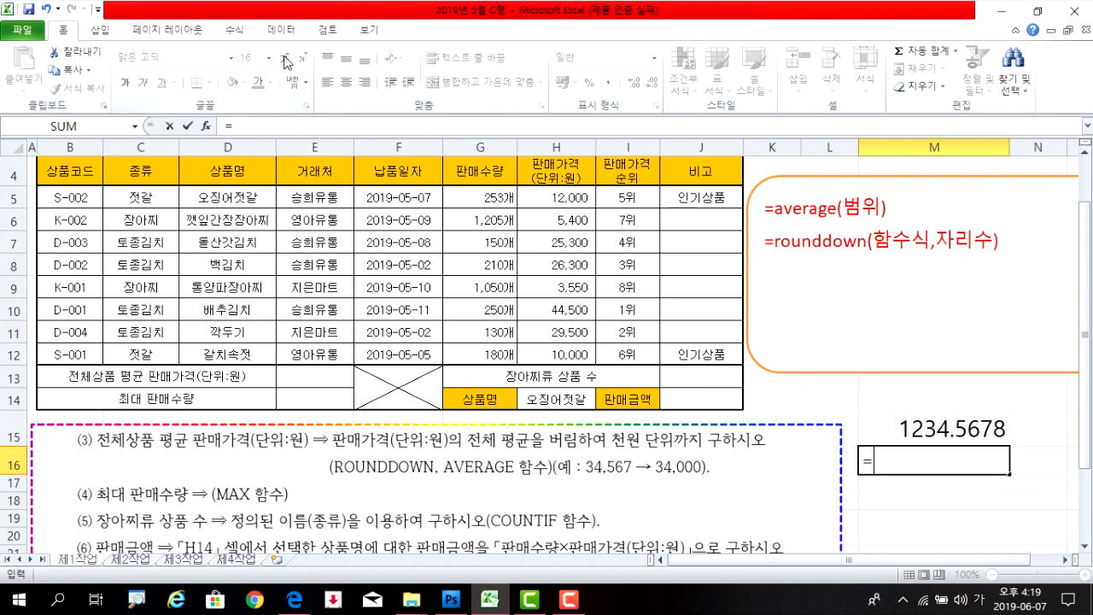
text(round)
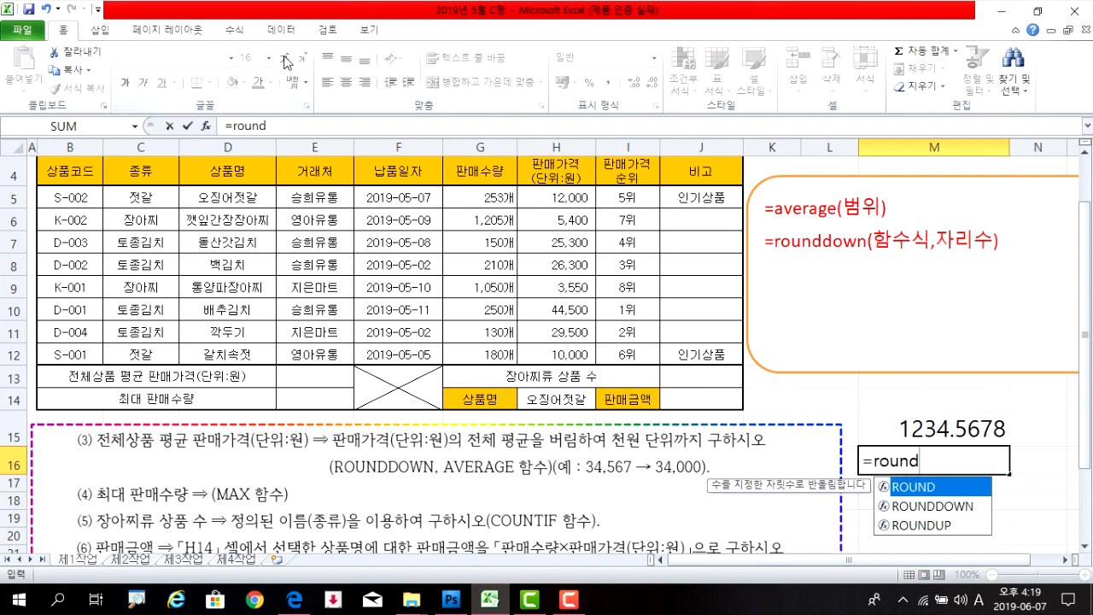
double_click(946, 506)
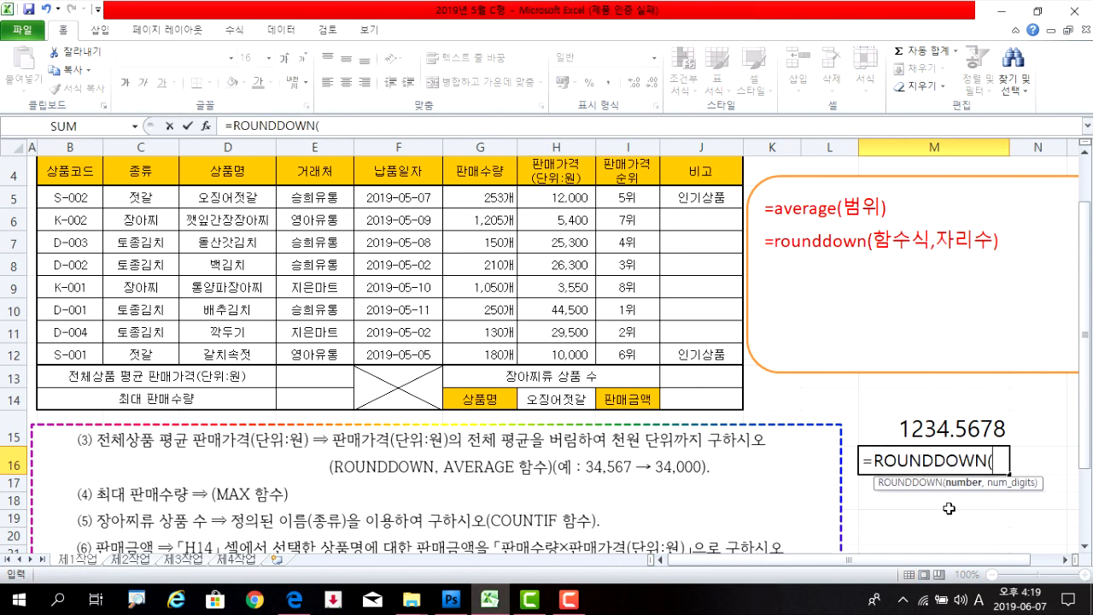
click(934, 431)
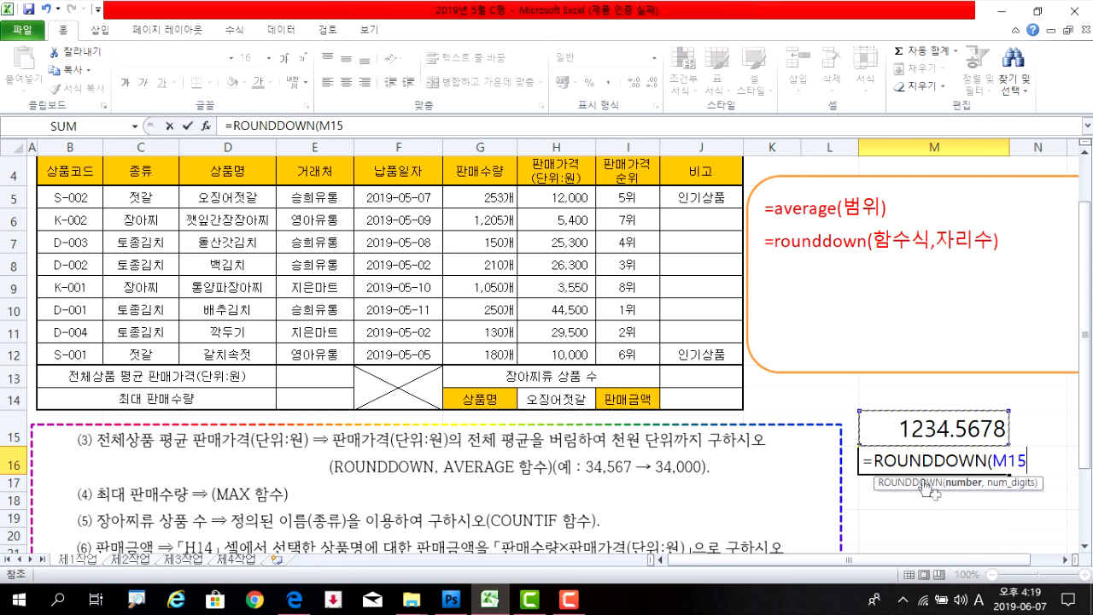
text(,)
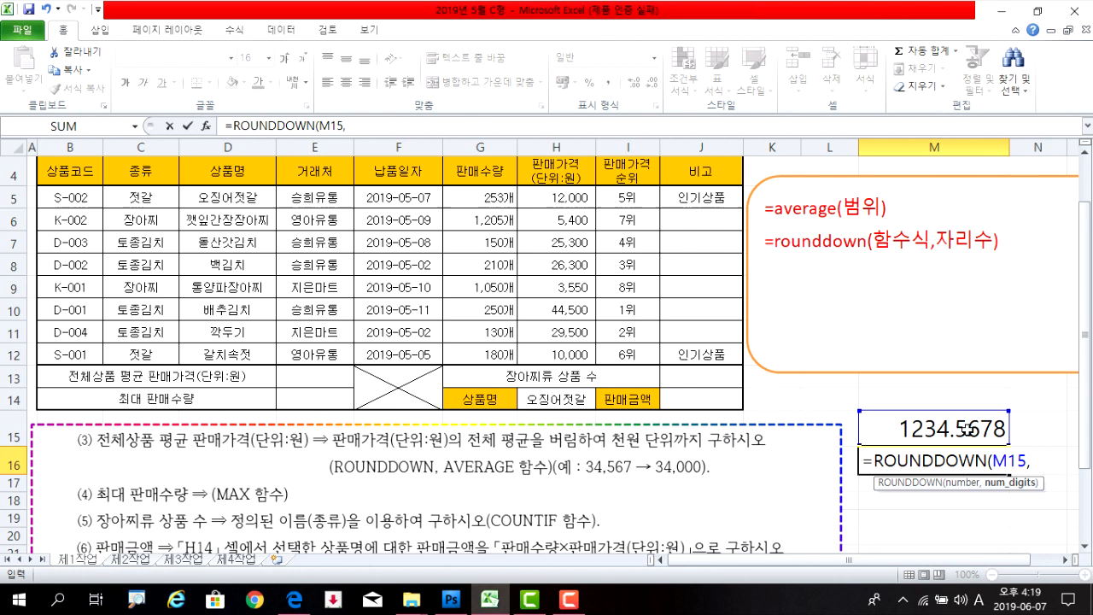
text(1)
key(Return)
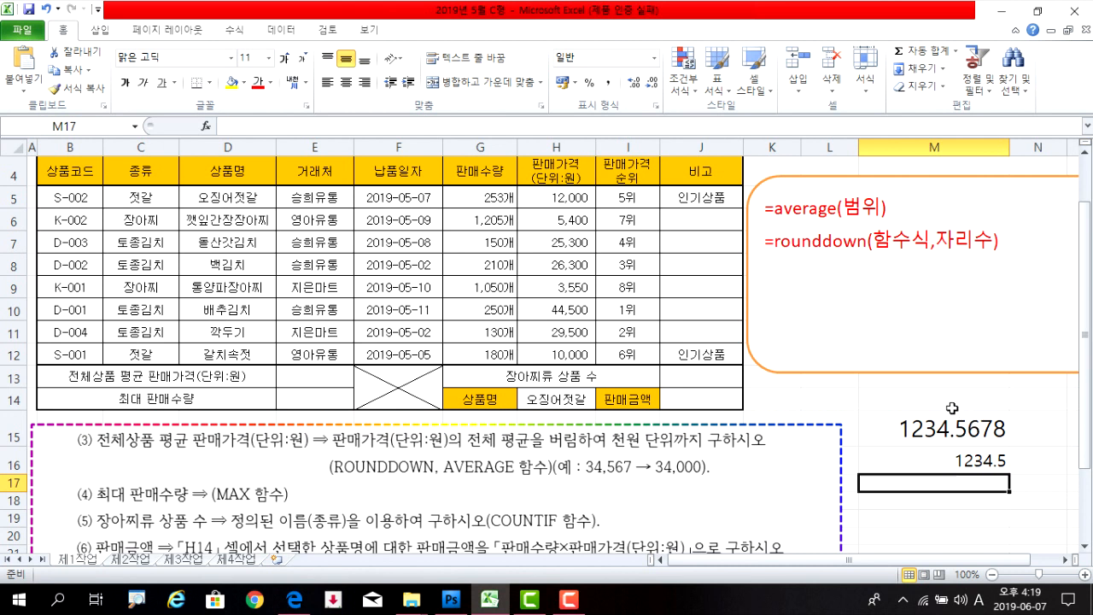
Step: Change the digits argument of the ROUNDDOWN formula in M16 to 2
double_click(982, 461)
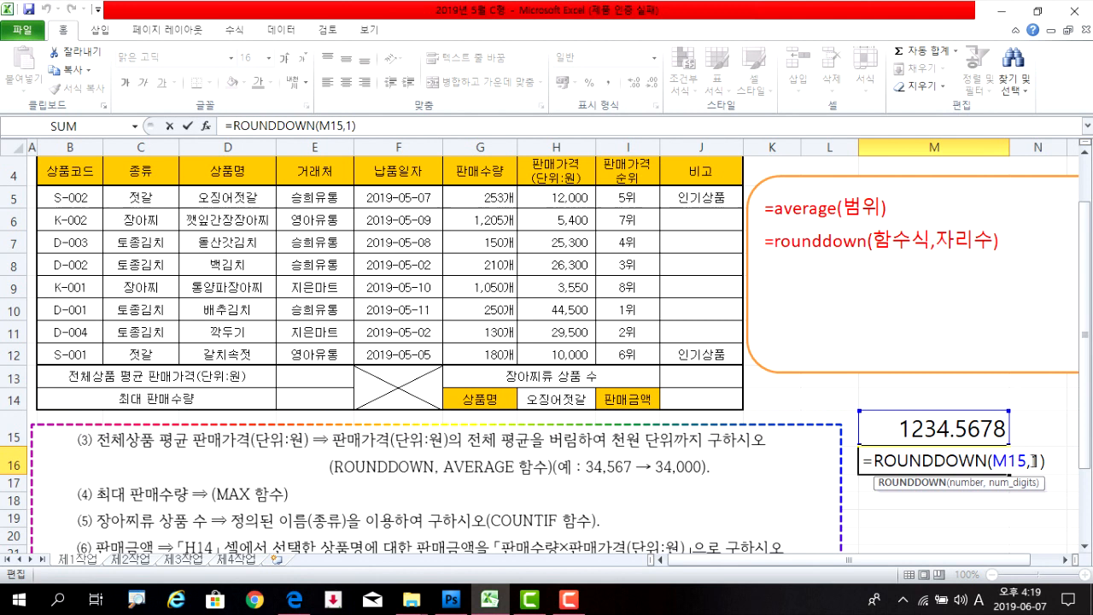
double_click(1035, 461)
text(2)
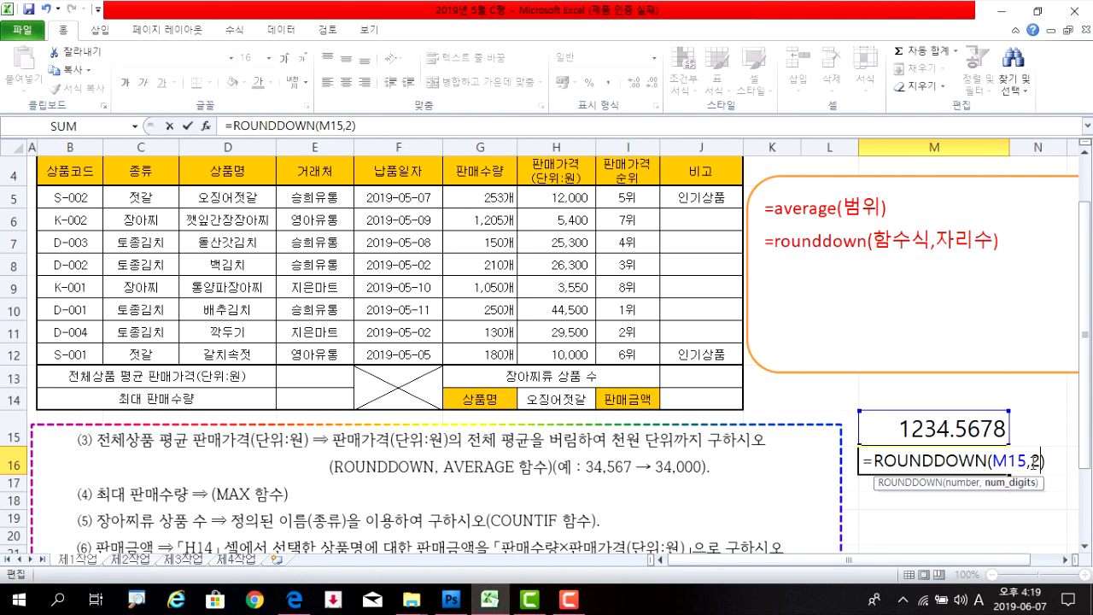
key(Return)
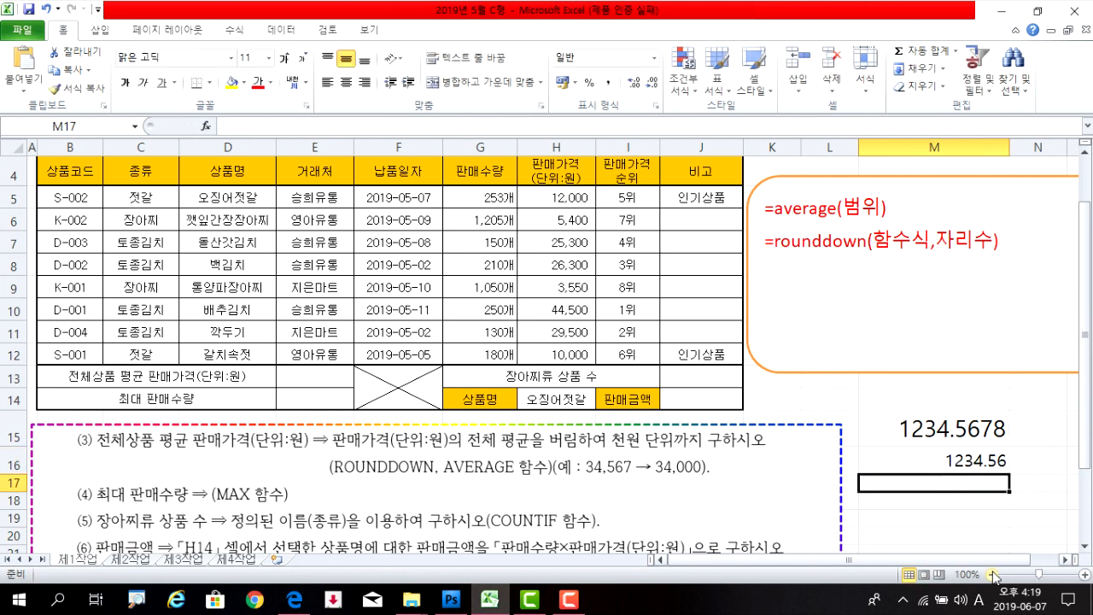
Step: Change the digits argument of the ROUNDDOWN formula in M16 to 0
click(1003, 461)
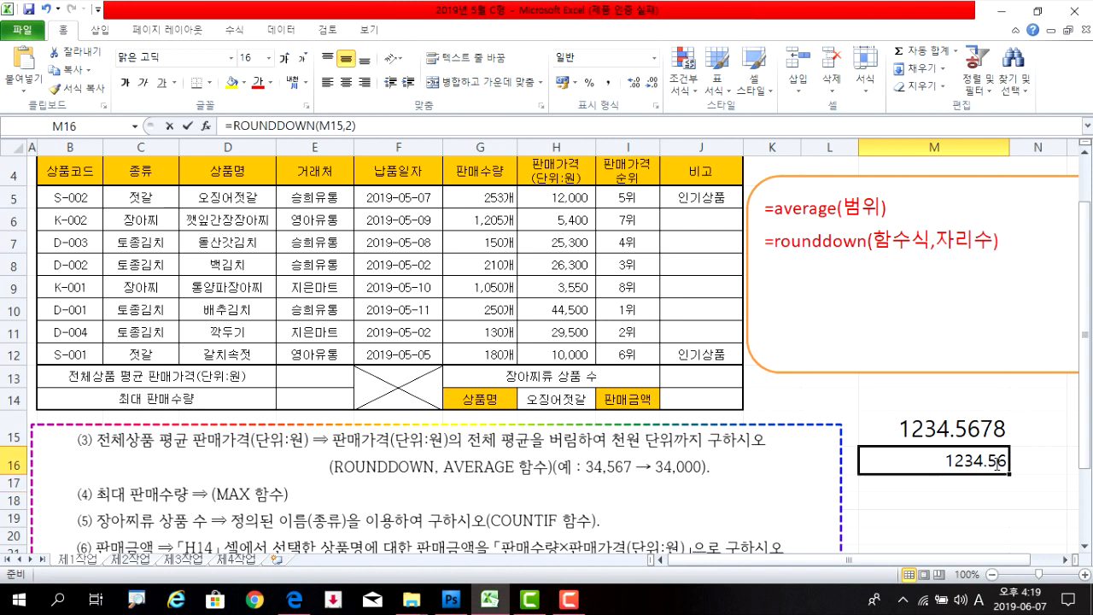
double_click(1029, 459)
key(BackSpace)
text(0)
key(Return)
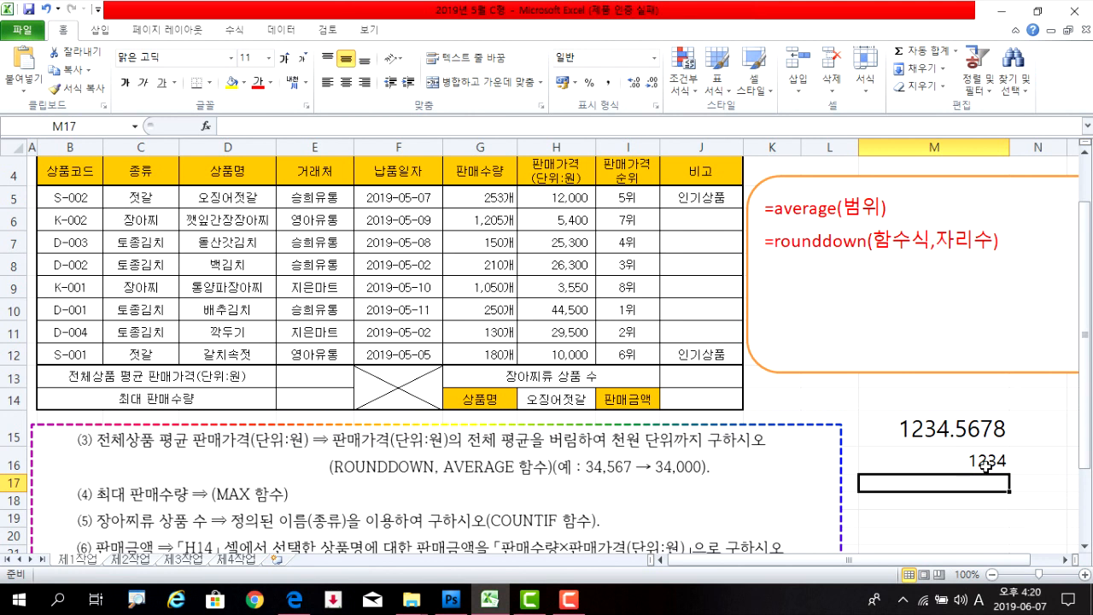
Step: Change the digits argument of the ROUNDDOWN formula in M16 to -1
double_click(987, 462)
double_click(1036, 461)
text(-1)
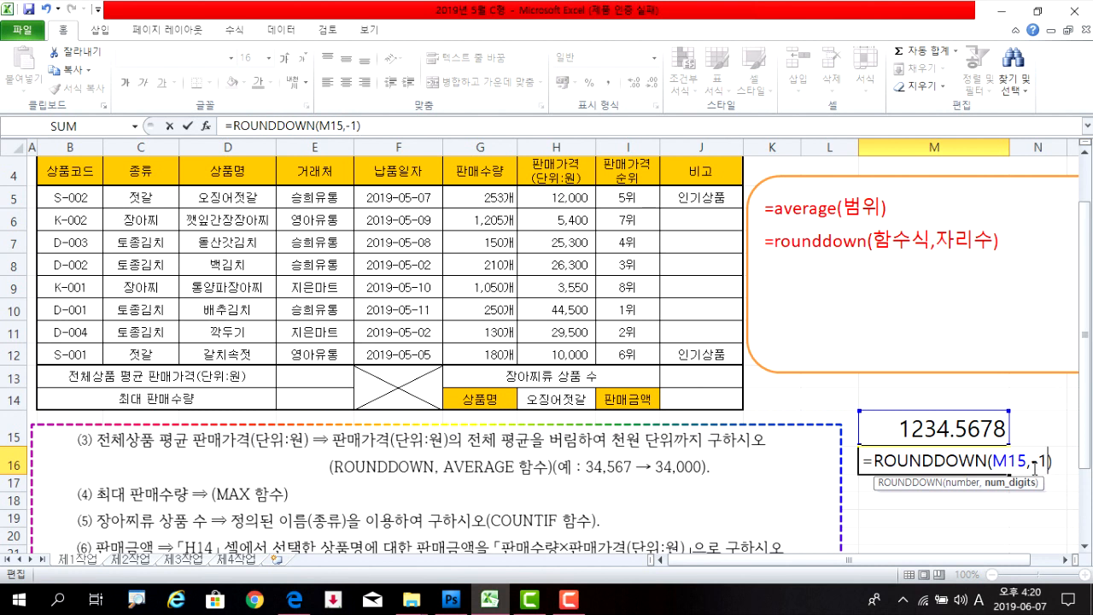
key(Return)
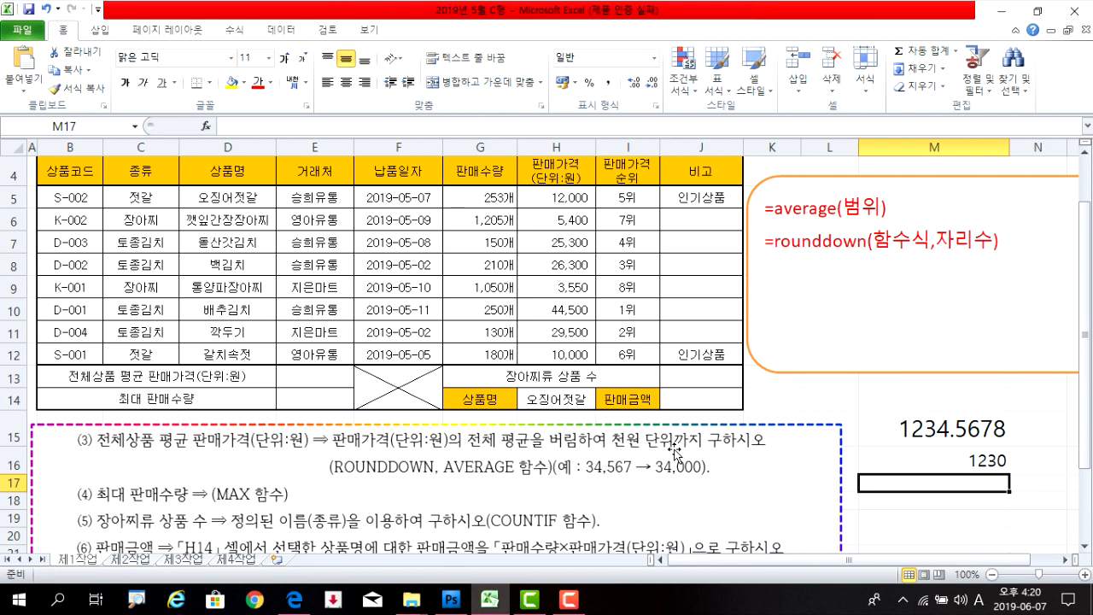
Step: Try -3 as the digits argument in M16, and clear the contents of test cells M15:M16
double_click(997, 457)
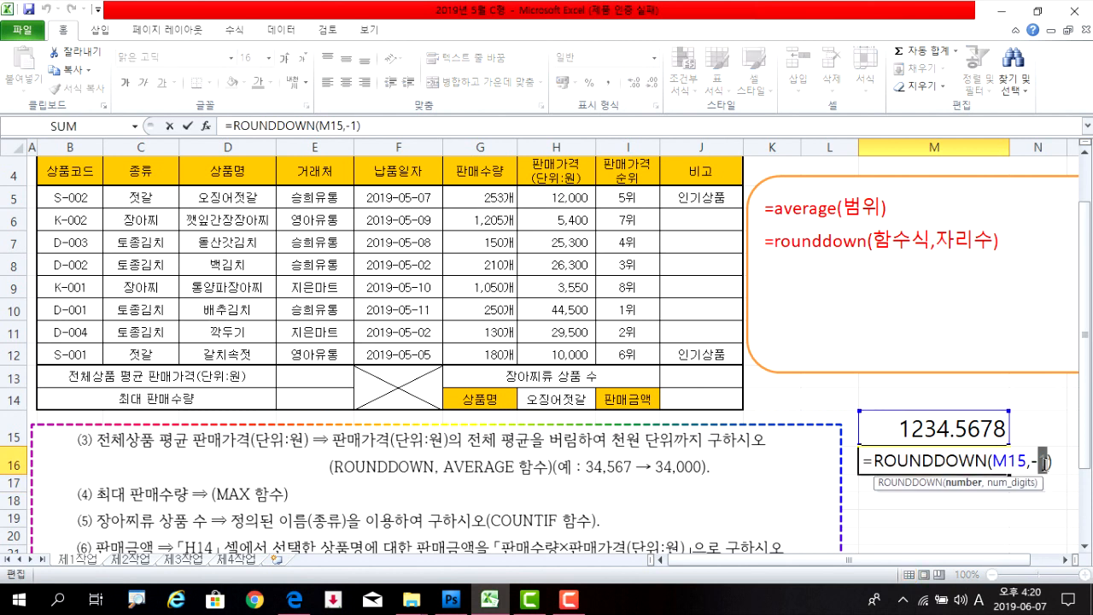
double_click(1043, 462)
text(3)
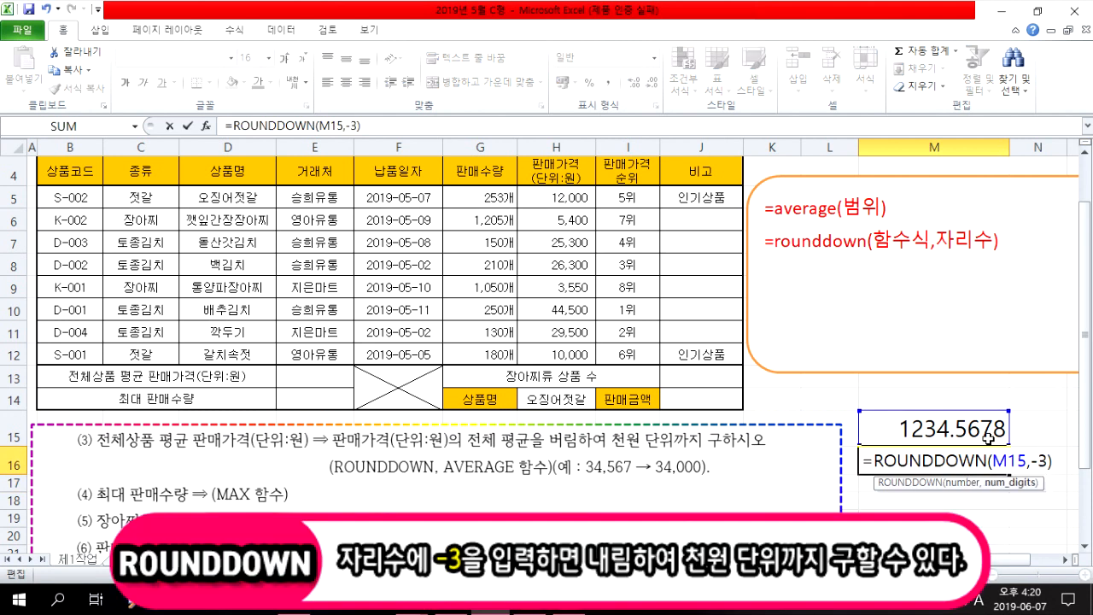
key(Return)
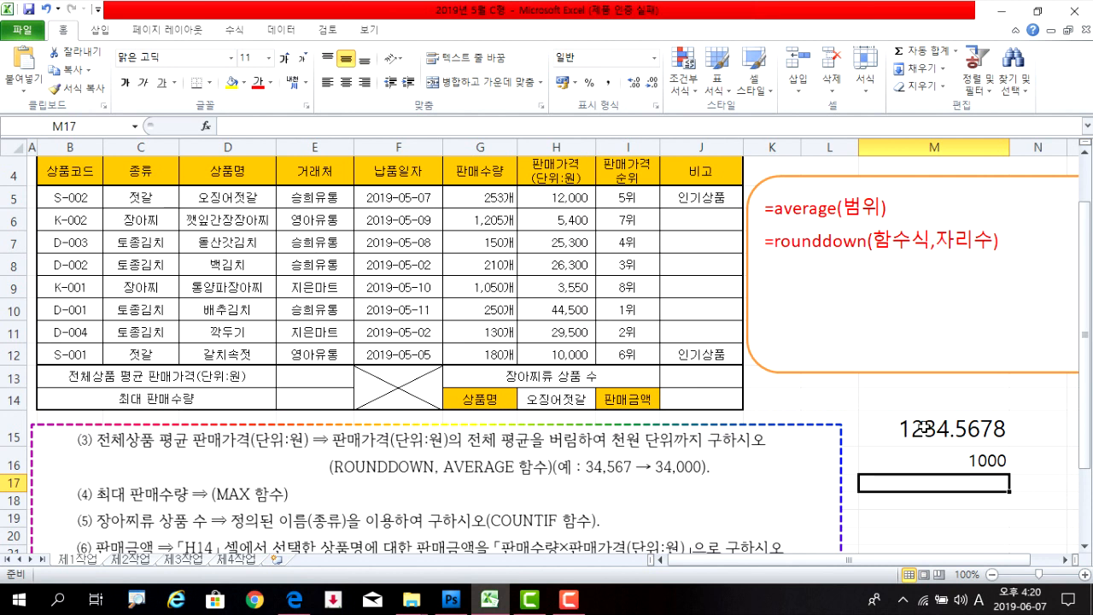
drag(916, 430, 926, 459)
key(Delete)
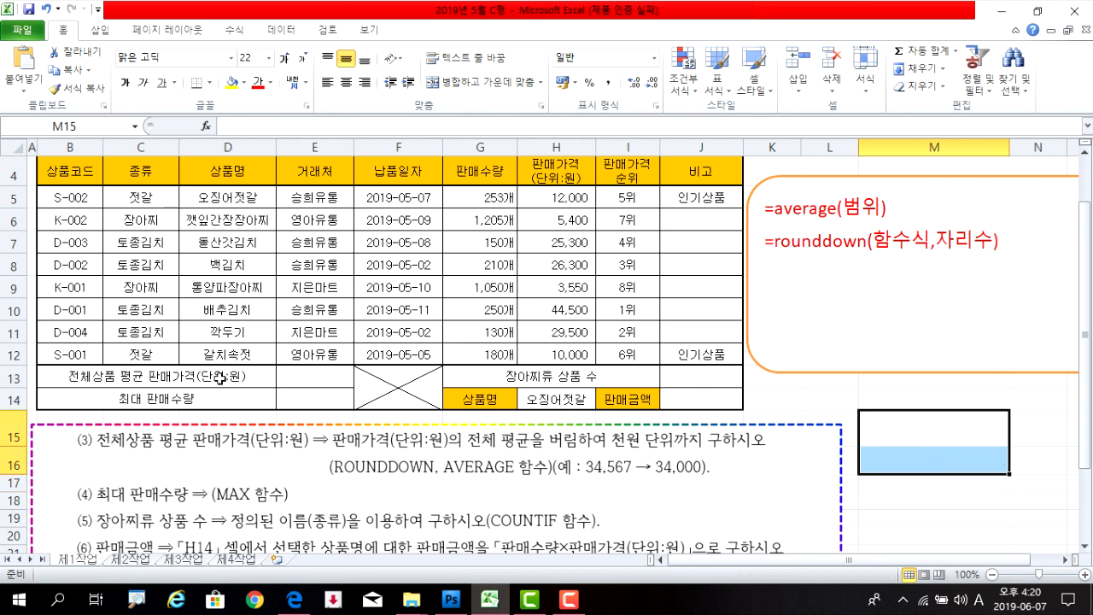
Step: Enter =average(H5:H12) in E13 for the overall average sales price
click(325, 368)
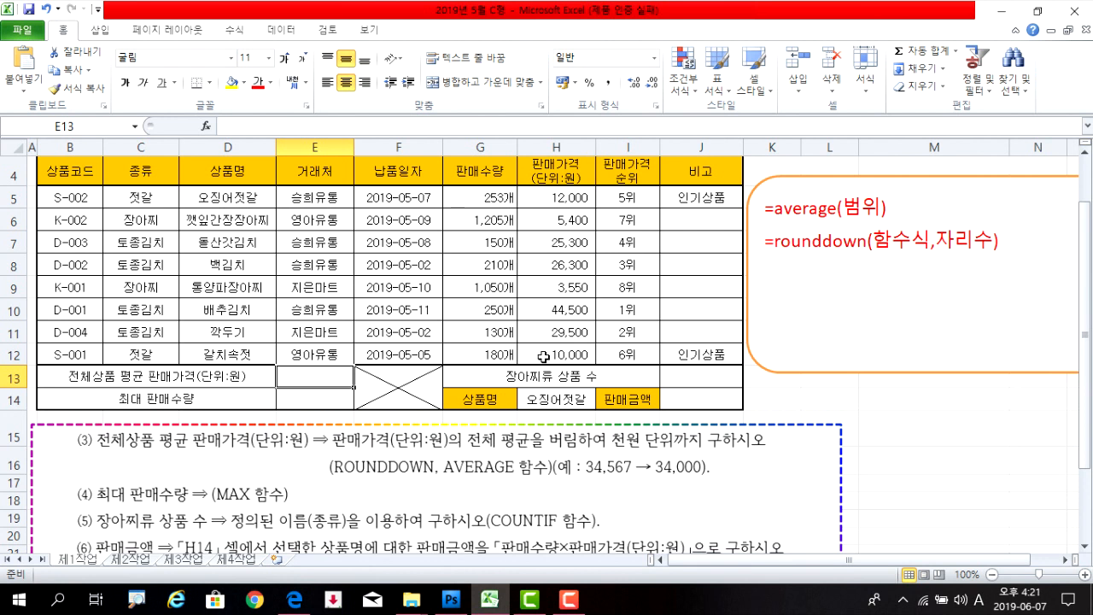
text(=averag)
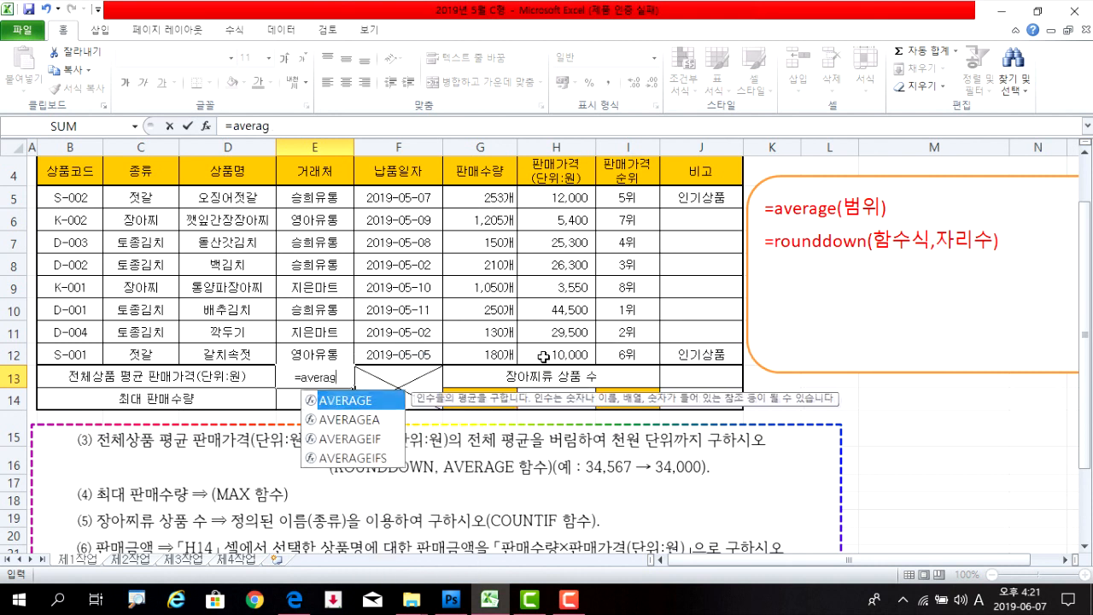
text(e()
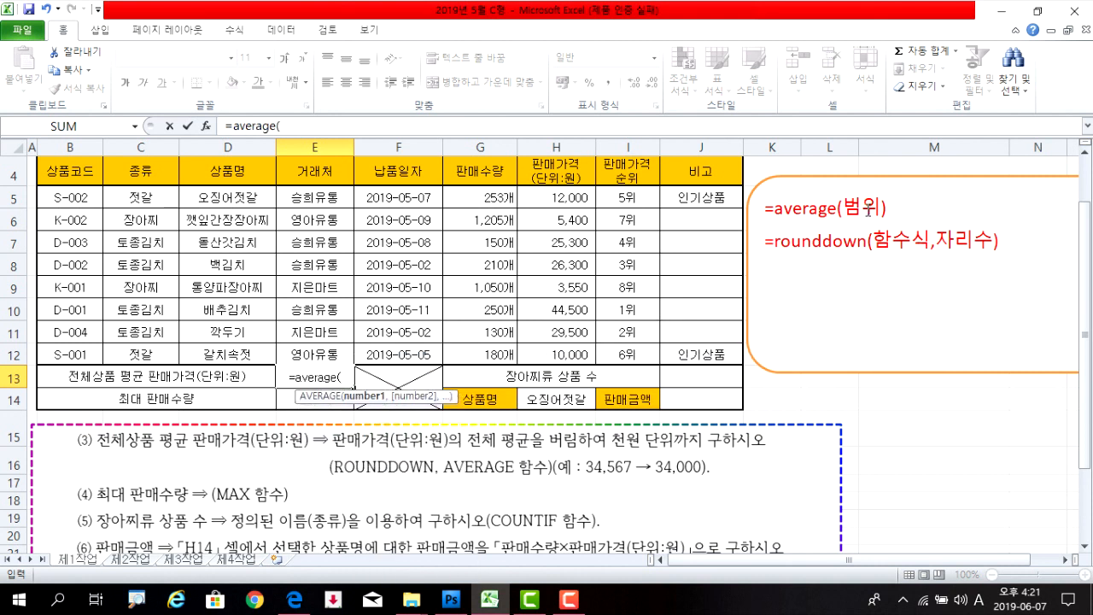
drag(558, 197, 559, 353)
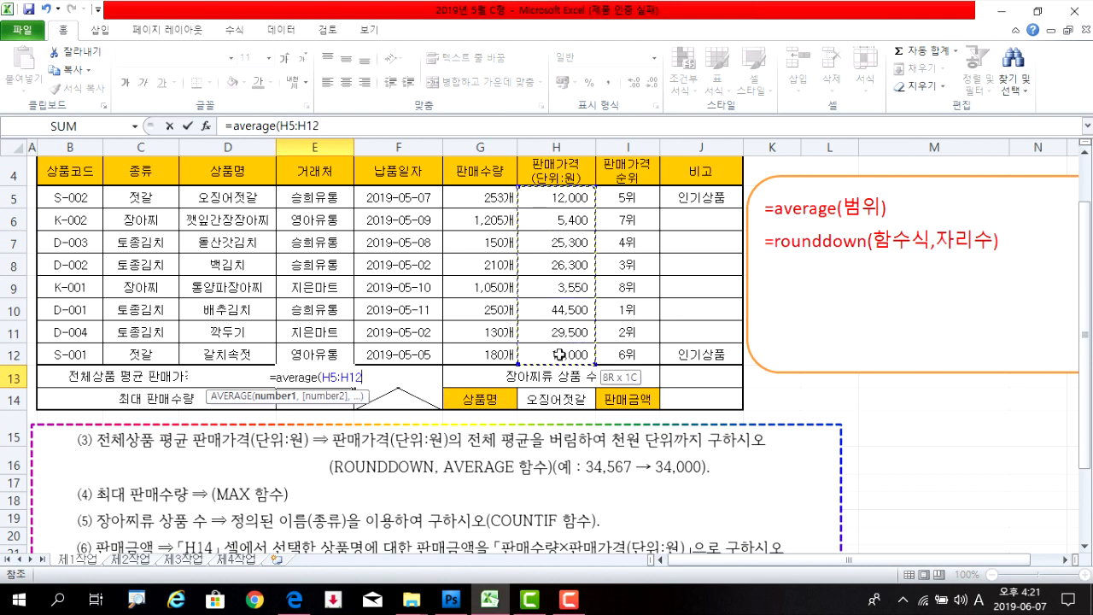
drag(559, 352, 560, 352)
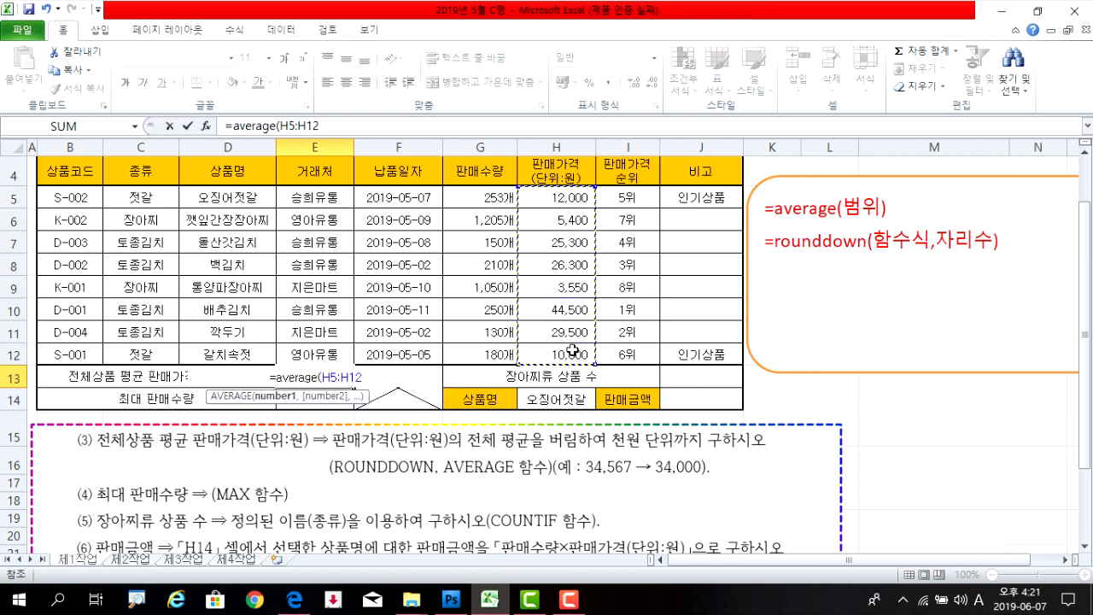
key(Return)
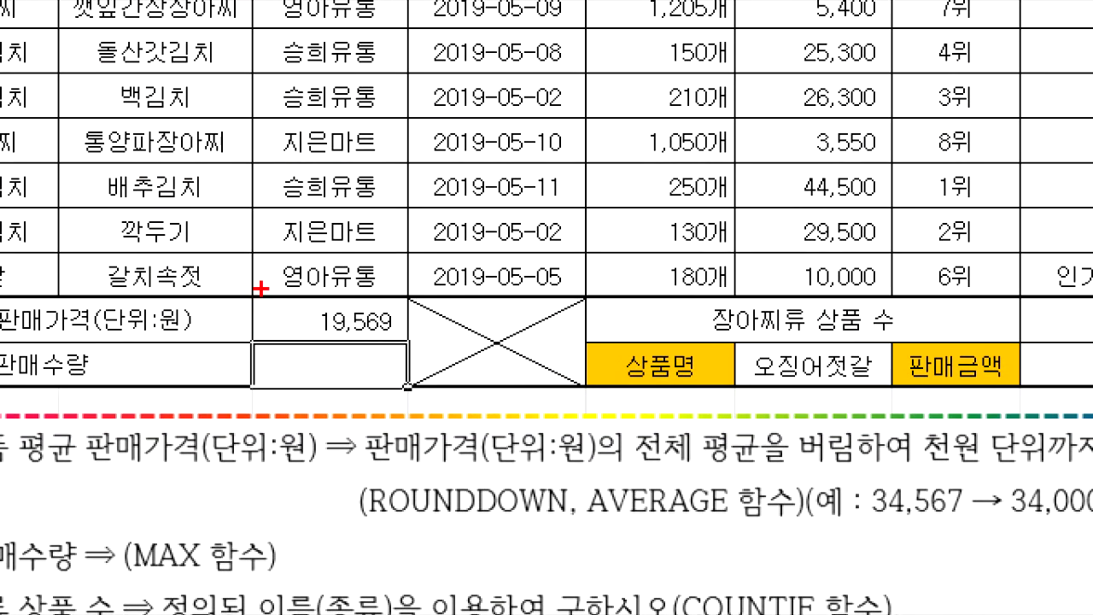
mouse_move(266, 276)
mouse_down()
mouse_move(334, 324)
mouse_move(417, 344)
mouse_up()
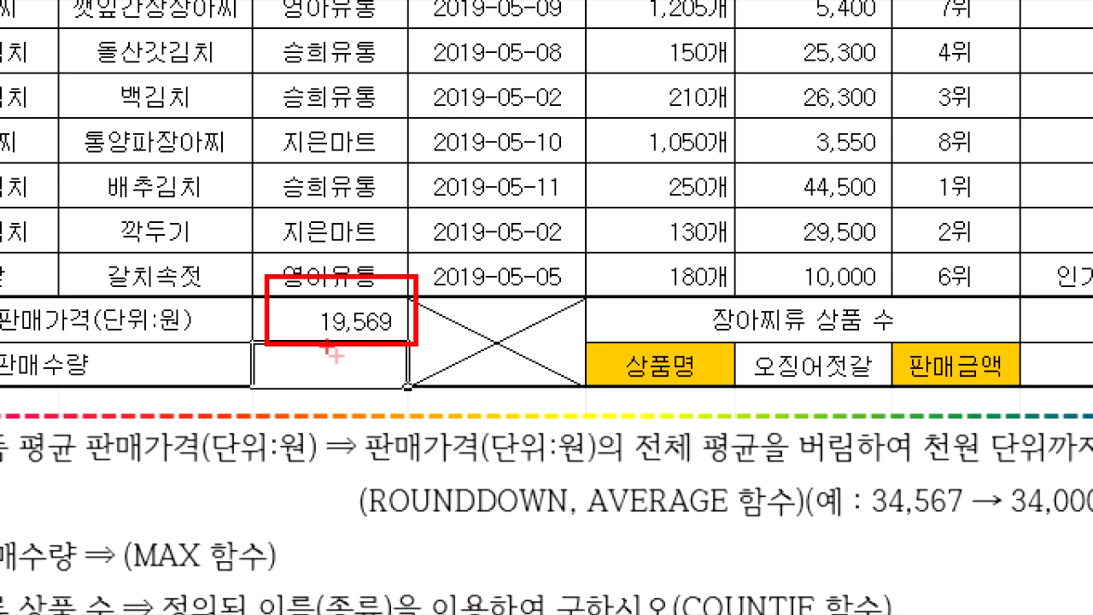
drag(347, 316, 380, 316)
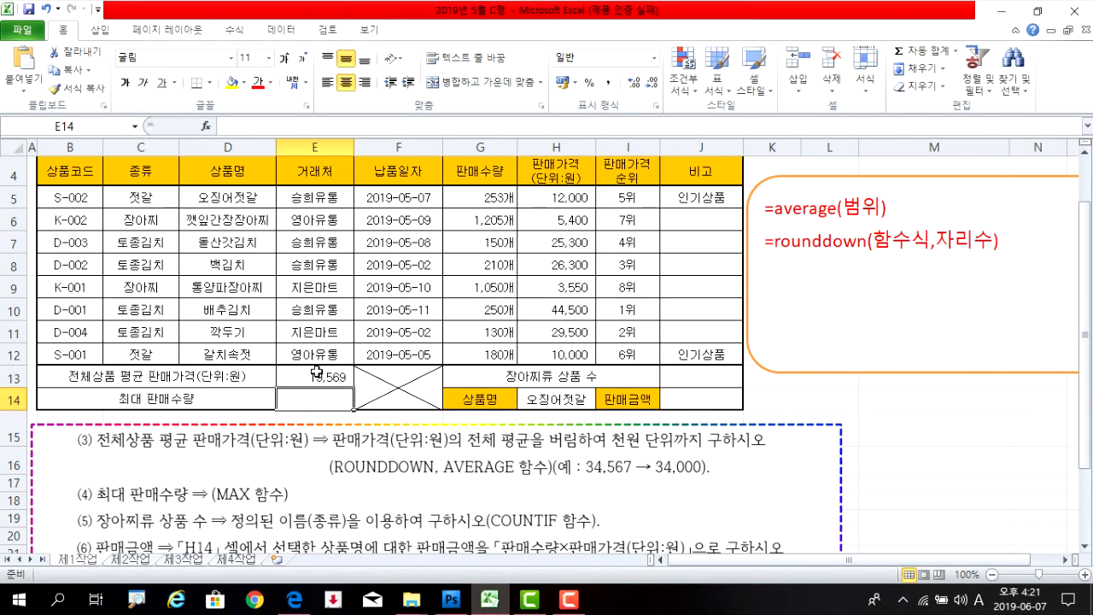
Step: Reopen the E13 formula and insert rounddown( between the equals sign and AVERAGE(H5:H12)
double_click(316, 371)
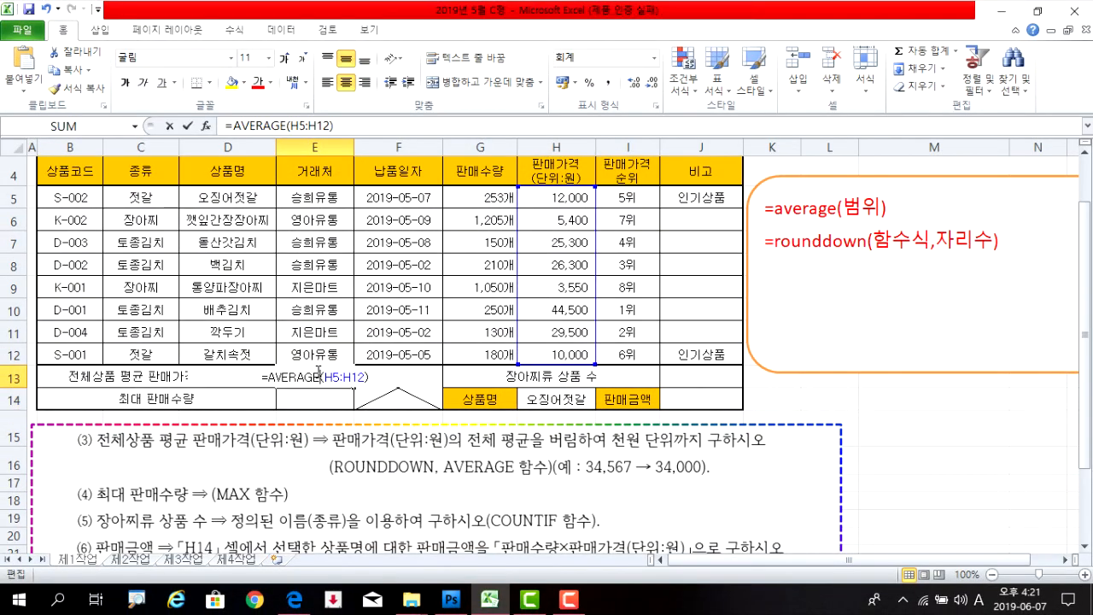
drag(269, 376, 369, 376)
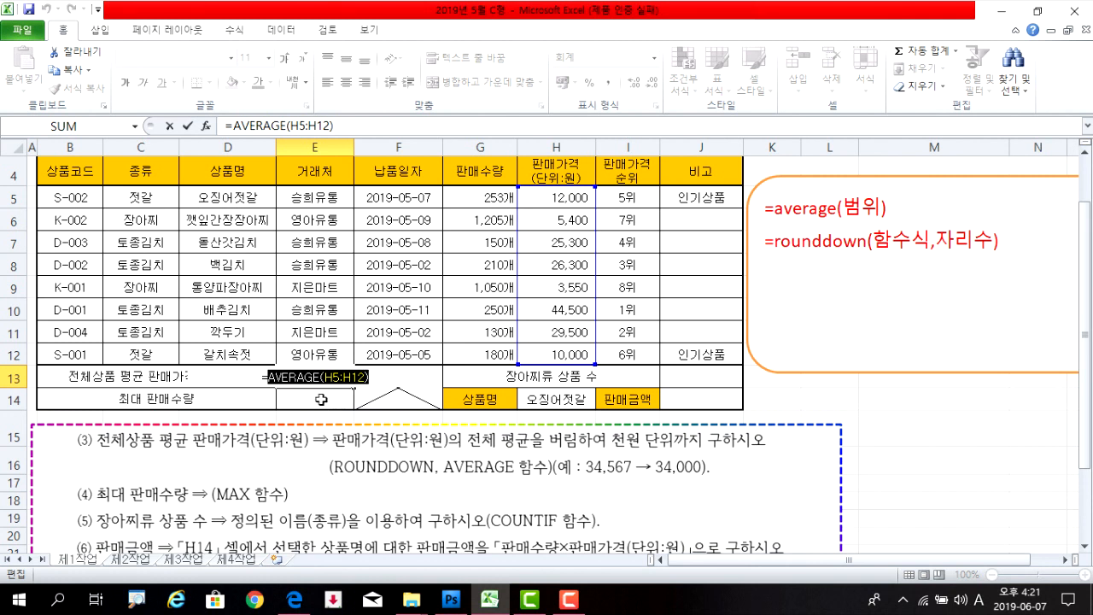
click(268, 378)
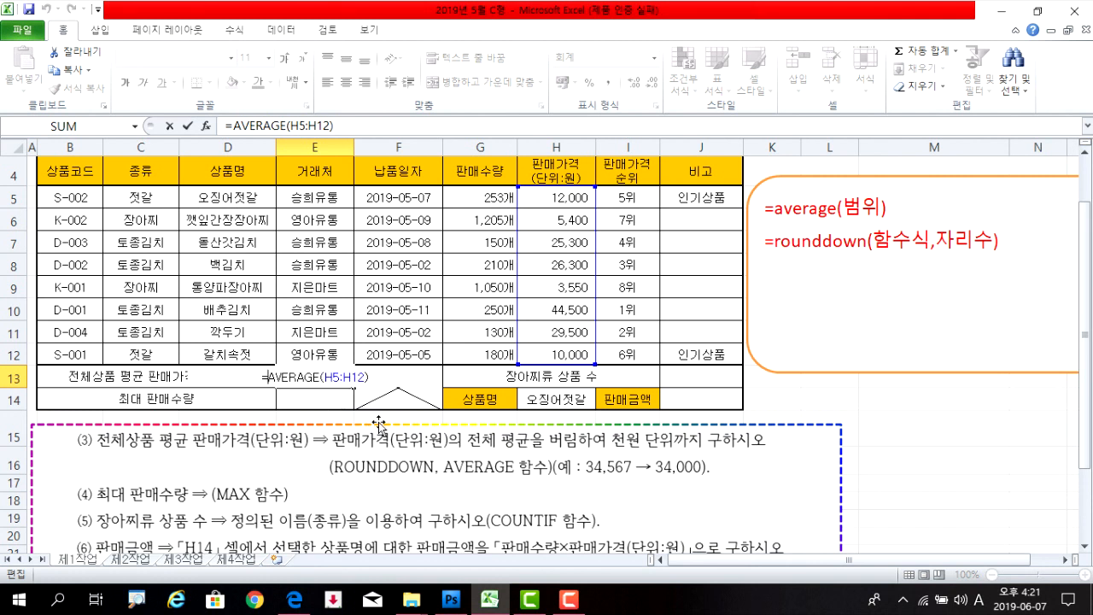
text(r)
text(ound)
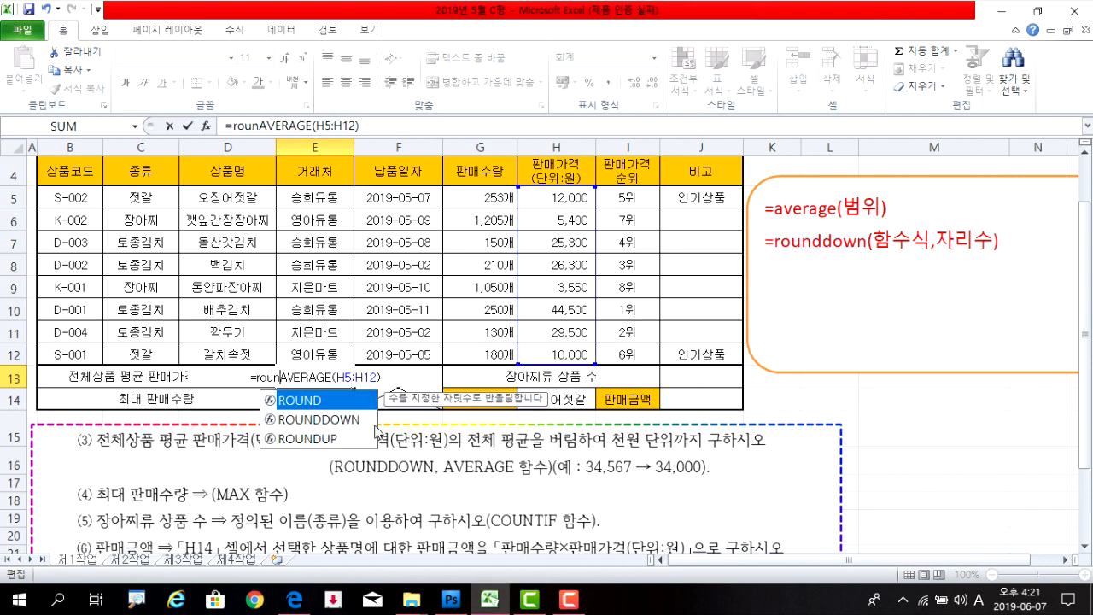
text(down)
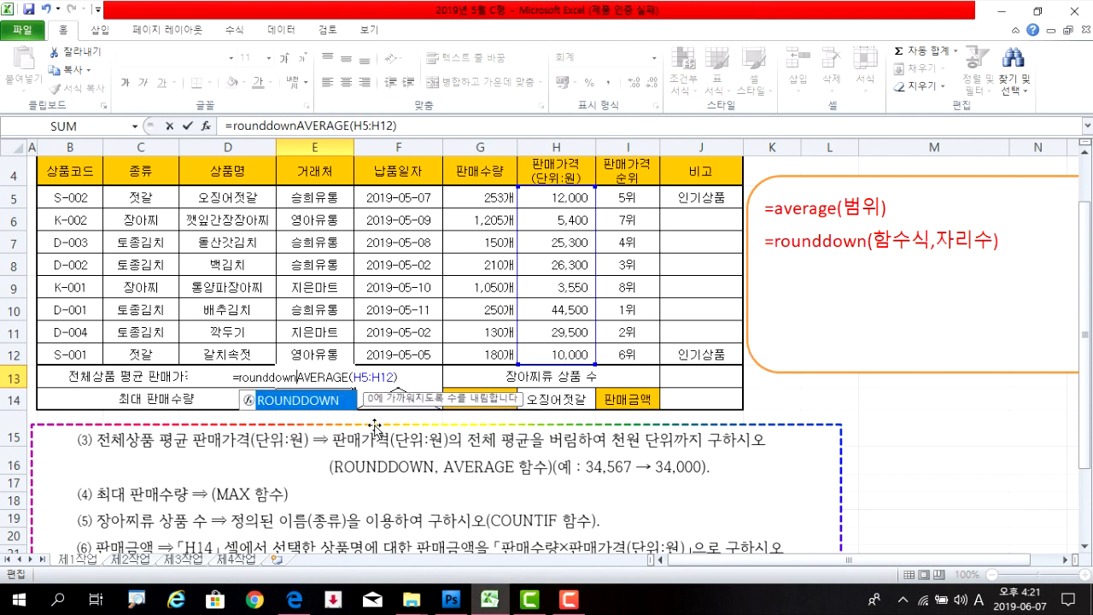
text(()
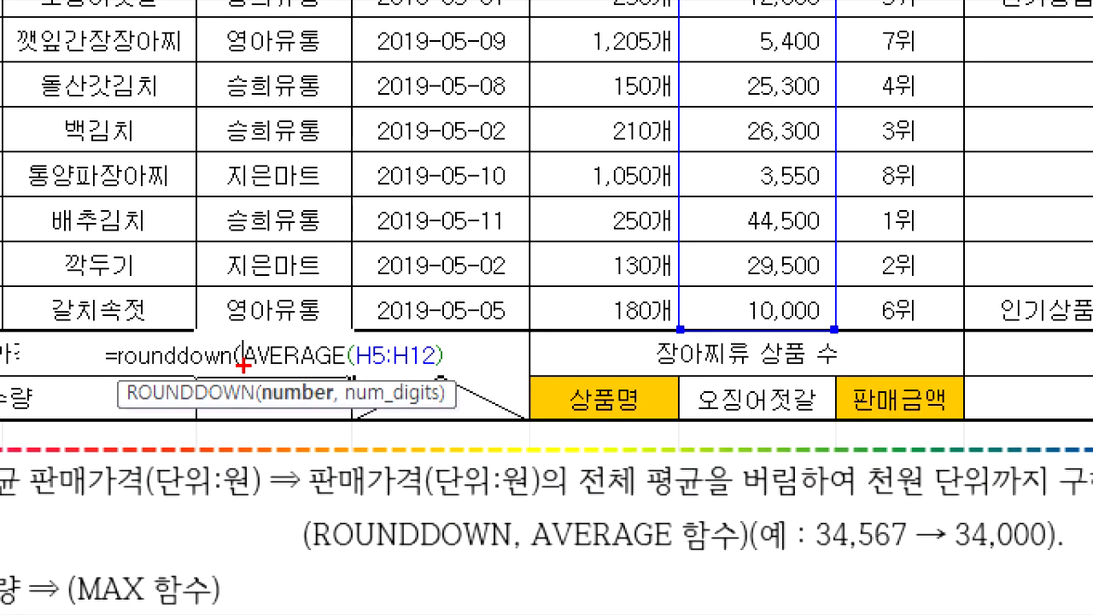
mouse_move(244, 365)
mouse_down()
mouse_move(451, 369)
mouse_move(452, 378)
mouse_up()
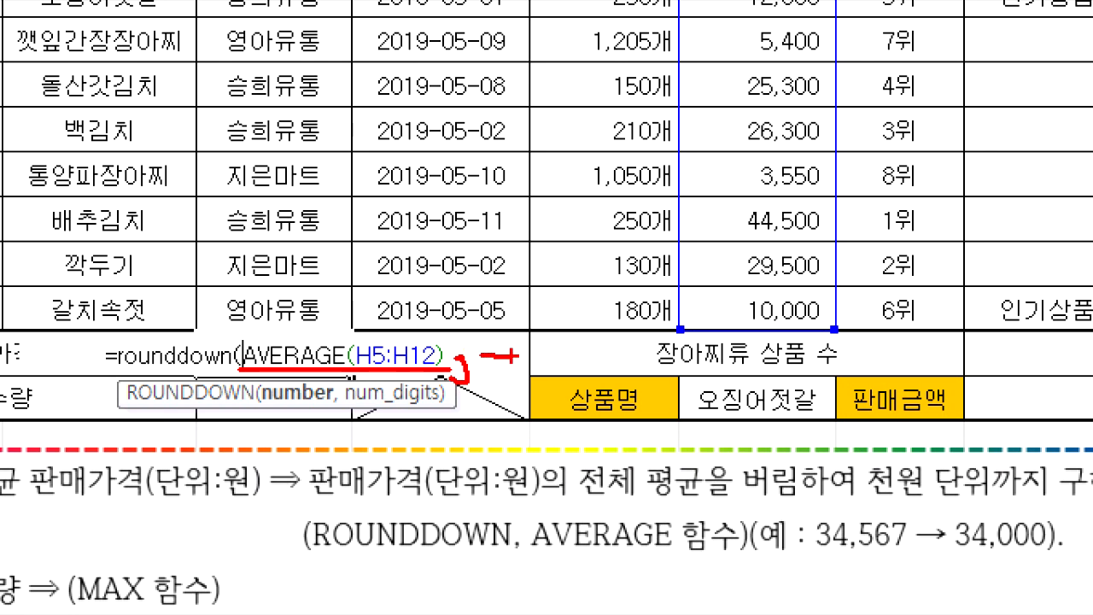
mouse_move(516, 364)
mouse_down()
mouse_move(507, 396)
mouse_move(491, 380)
mouse_up()
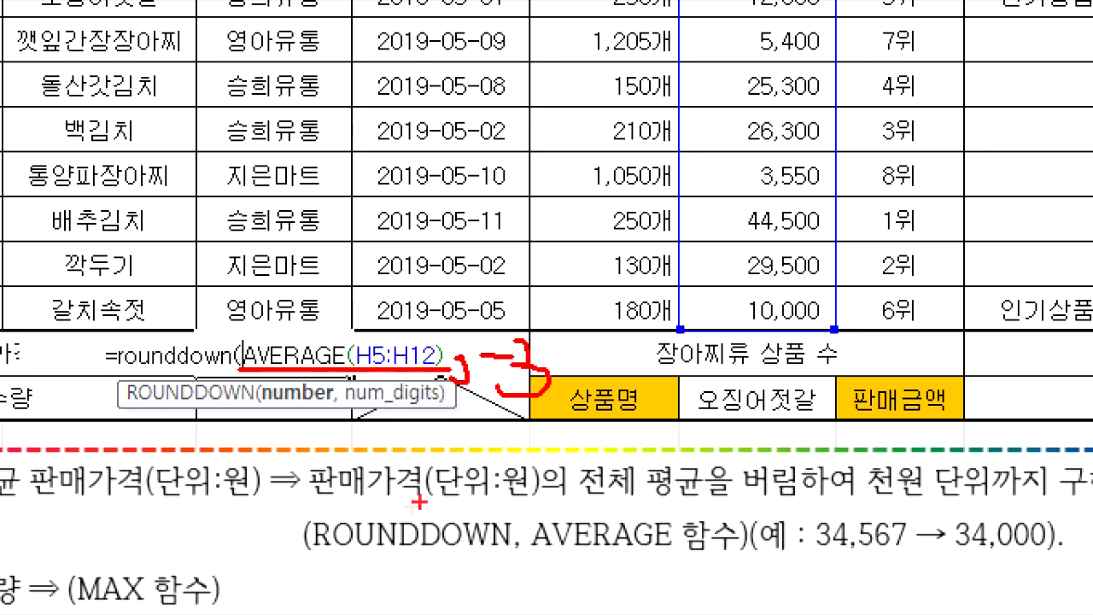
Step: Complete the E13 formula as =rounddown(AVERAGE(H5:H12),-3) and enter it
key(Escape)
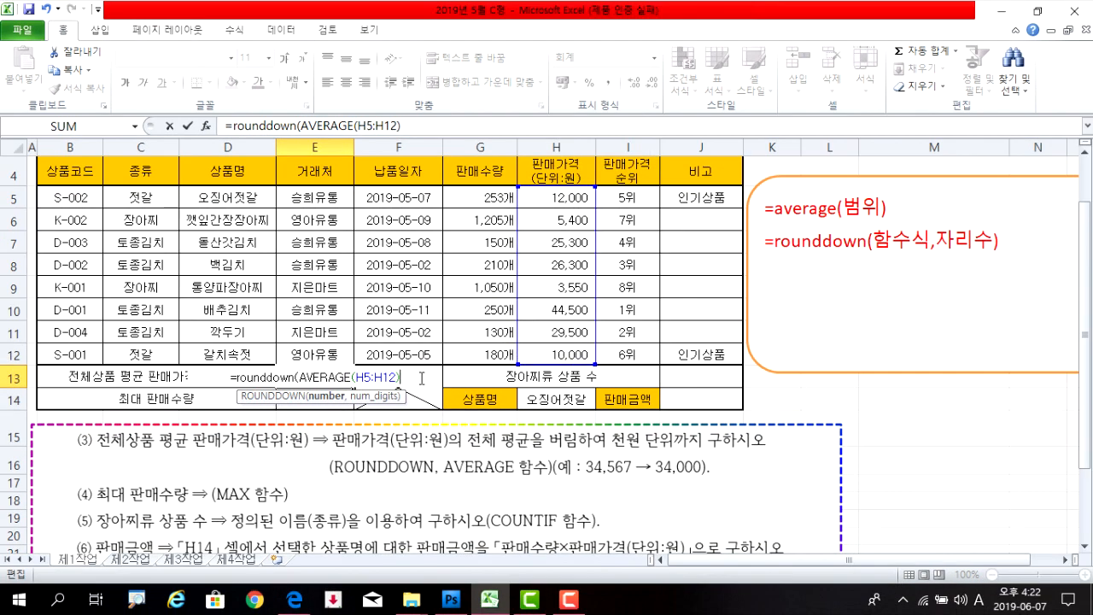
text(),-3)
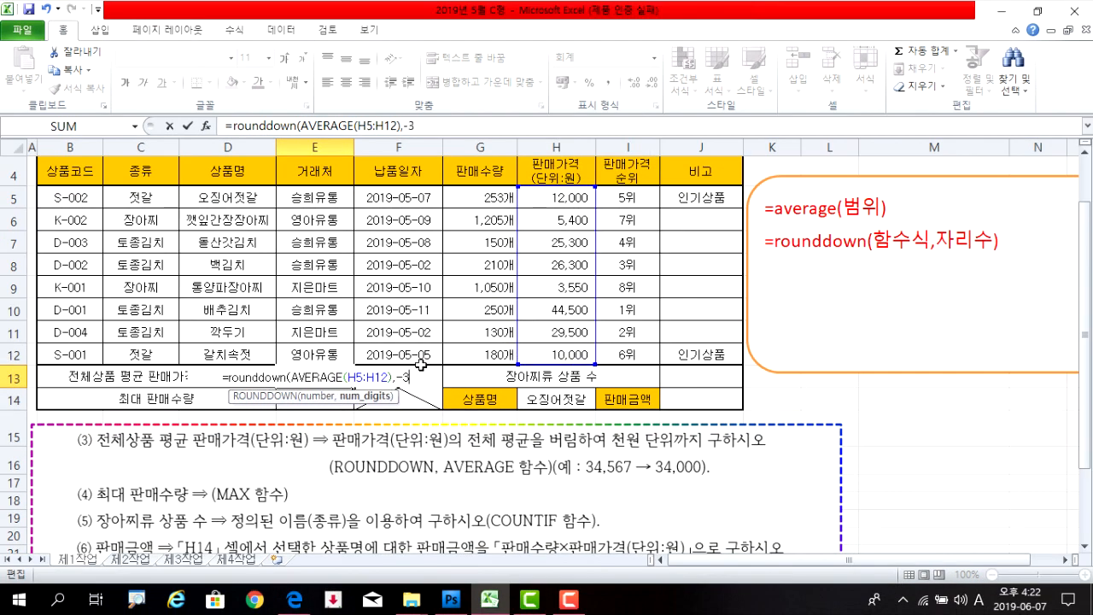
text())
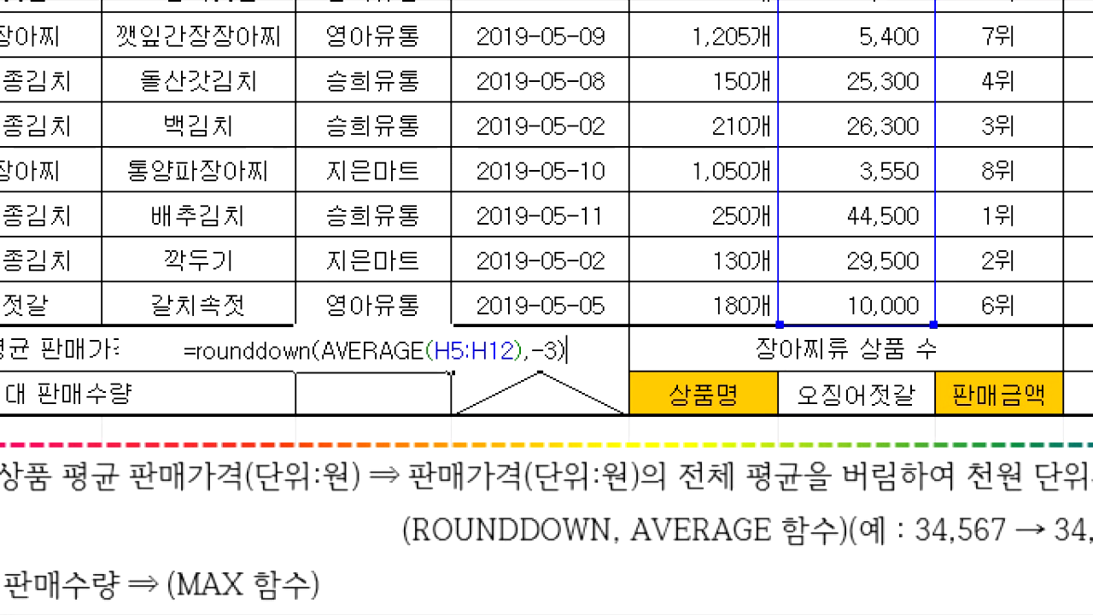
click(254, 405)
mouse_move(321, 327)
mouse_down()
mouse_move(471, 373)
mouse_move(515, 369)
mouse_up()
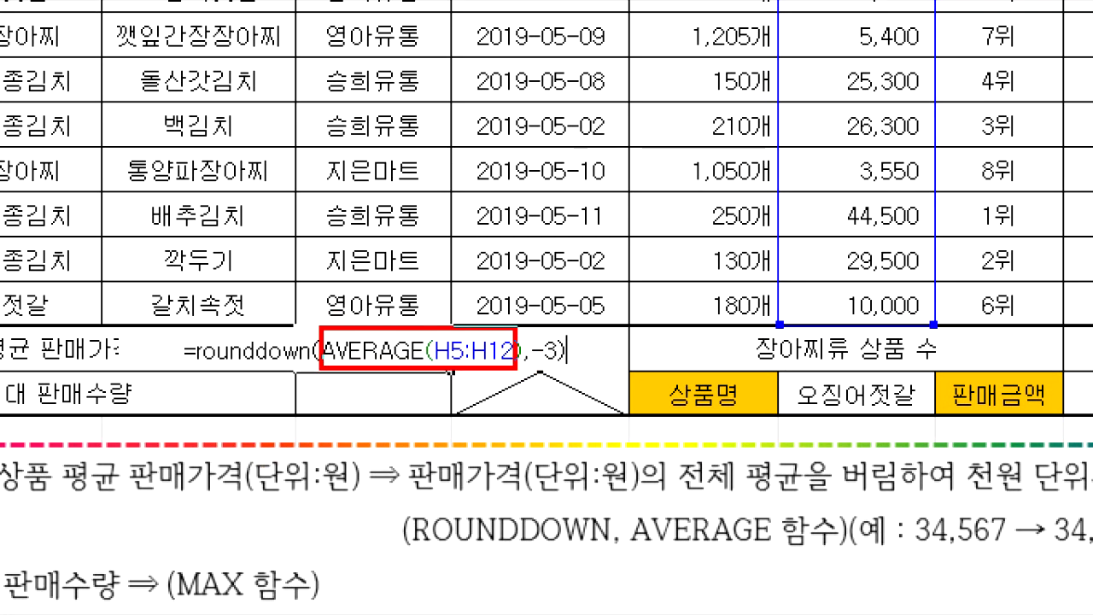
drag(196, 362, 309, 365)
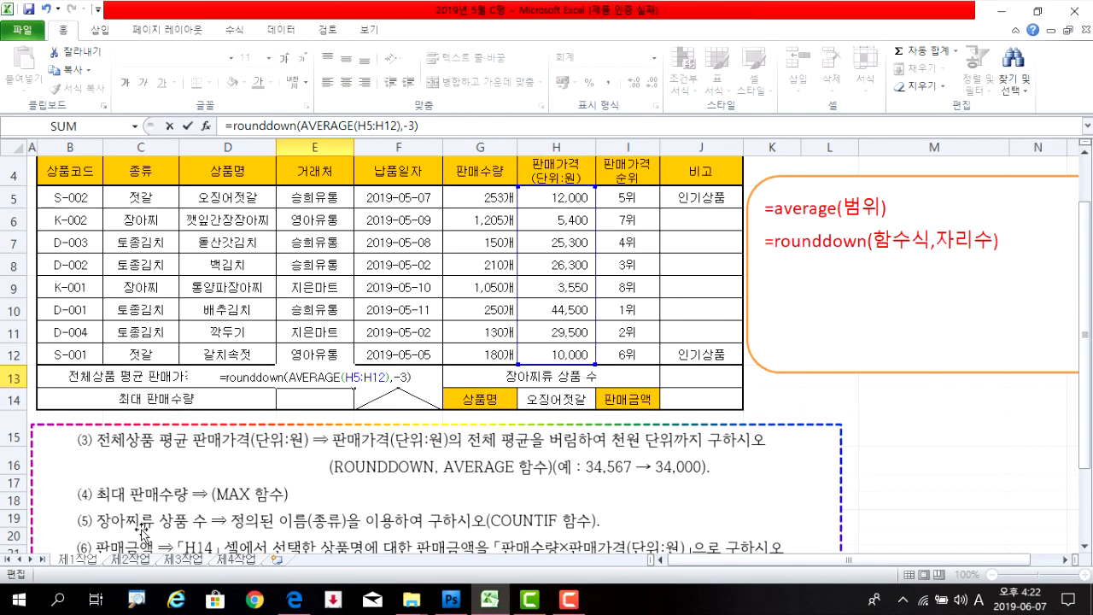
key(Return)
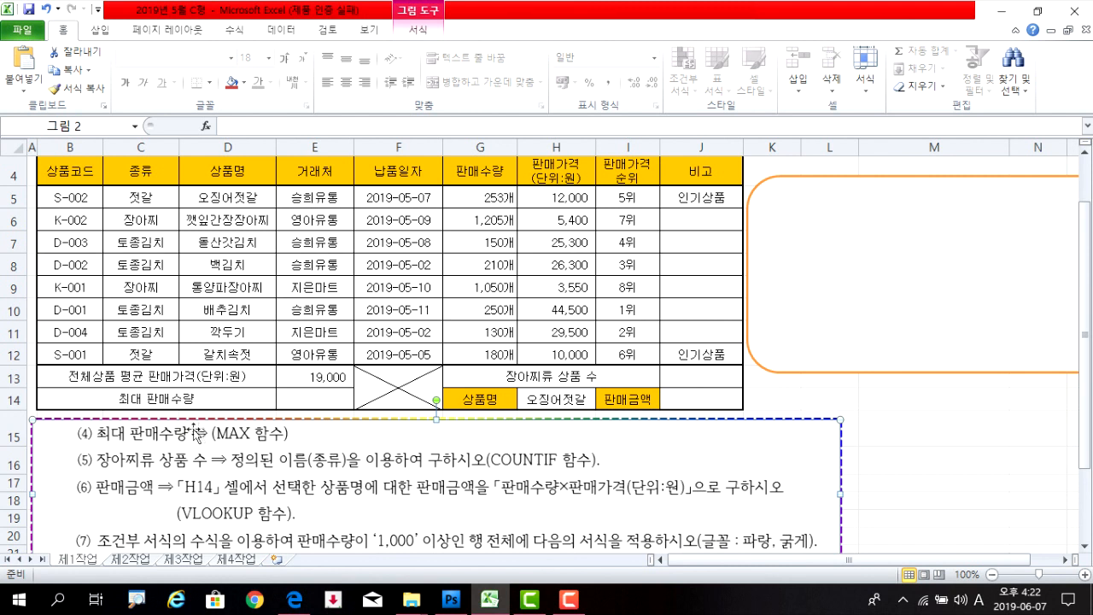
Step: Write the syntax note =max(범위) in the empty rounded box beside the table
click(856, 244)
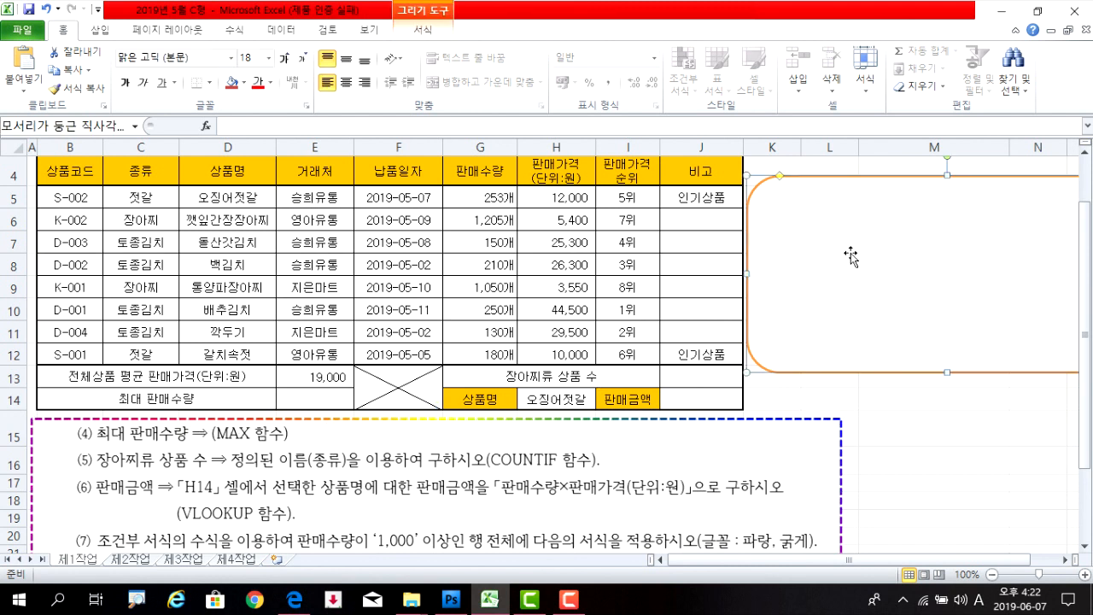
text(=)
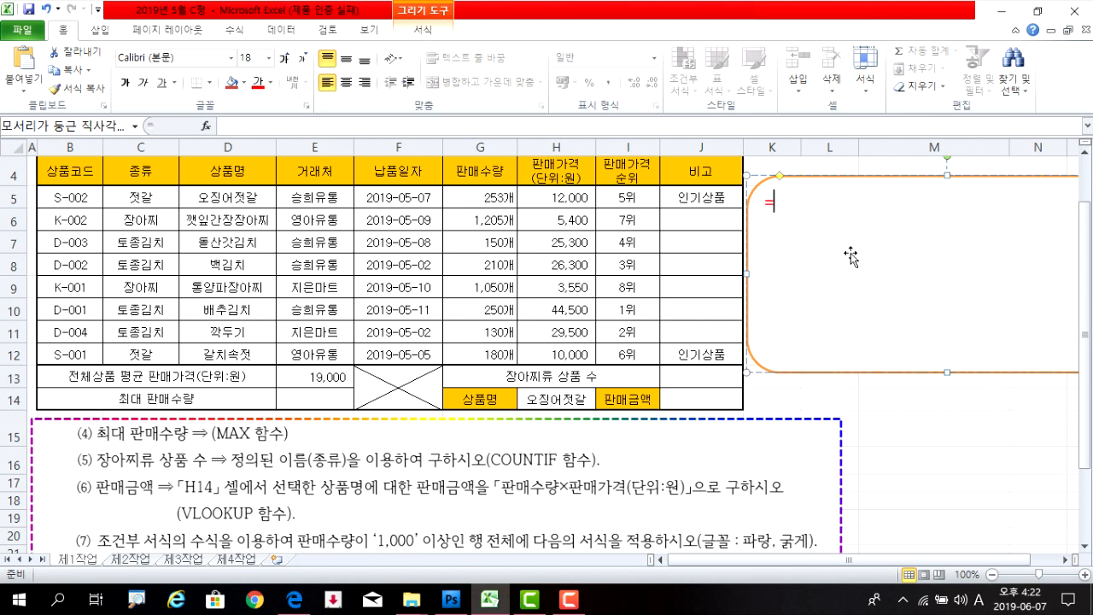
text(ma)
text(x(qj)
key(BackSpace)
key(BackSpace)
key(Hangul)
text(범우)
text())
drag(787, 205, 861, 200)
mouse_move(687, 145)
mouse_down()
mouse_move(768, 212)
mouse_move(880, 205)
mouse_up()
drag(678, 137, 772, 229)
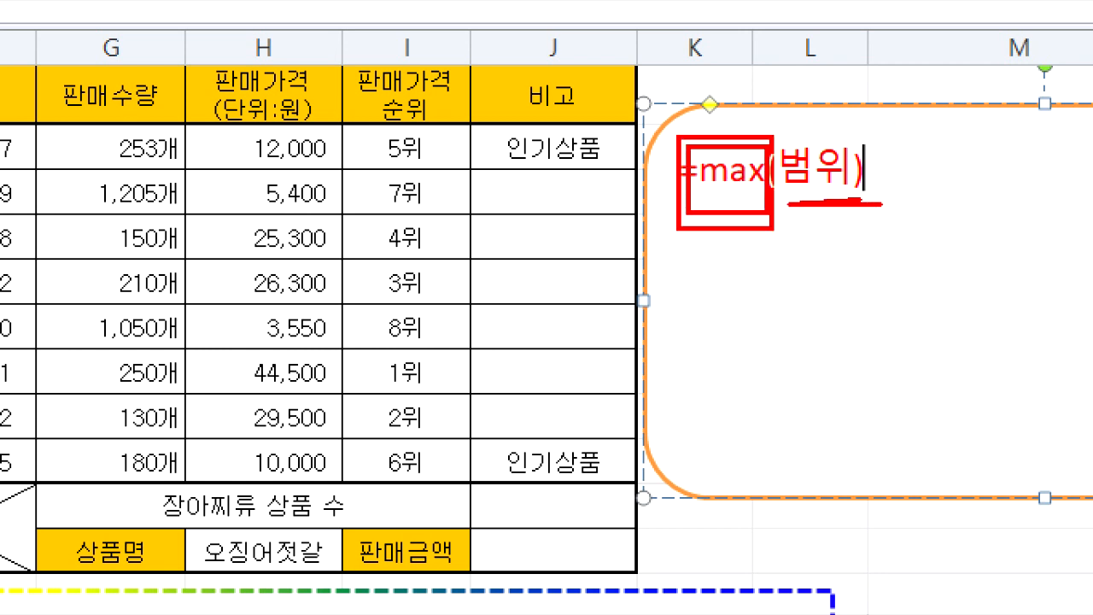
key(Escape)
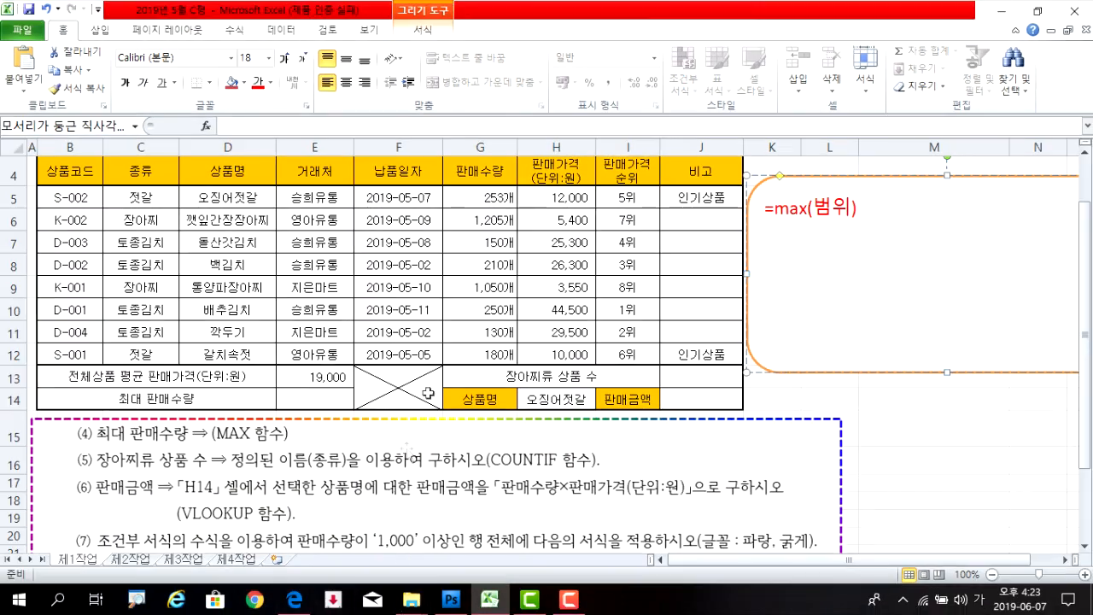
Step: Enter a MAX formula over G5:G12 in E14 for the maximum sales quantity
click(318, 405)
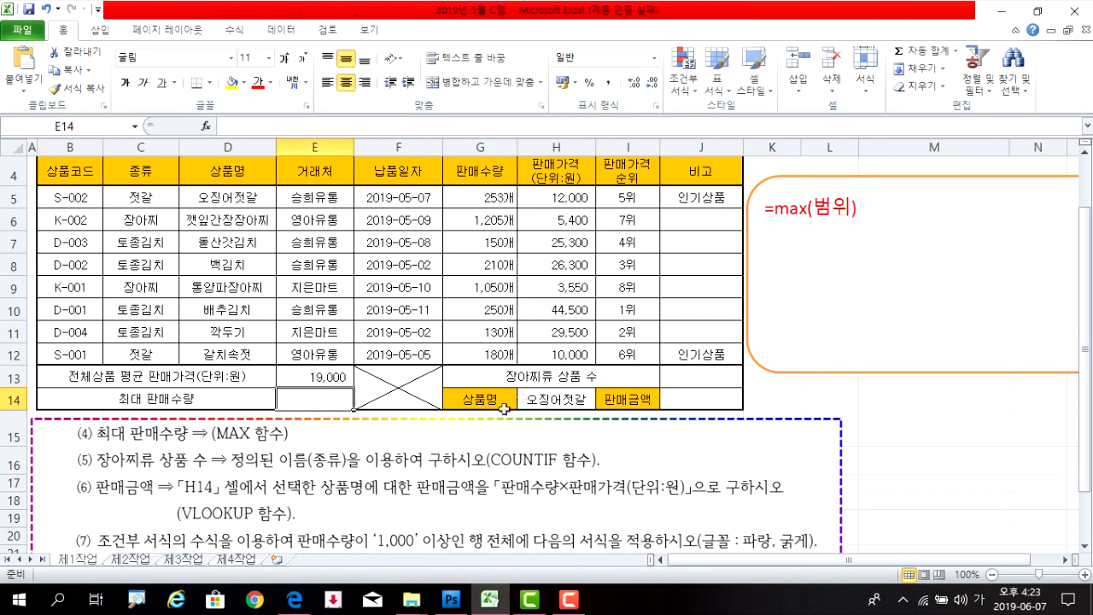
text(=)
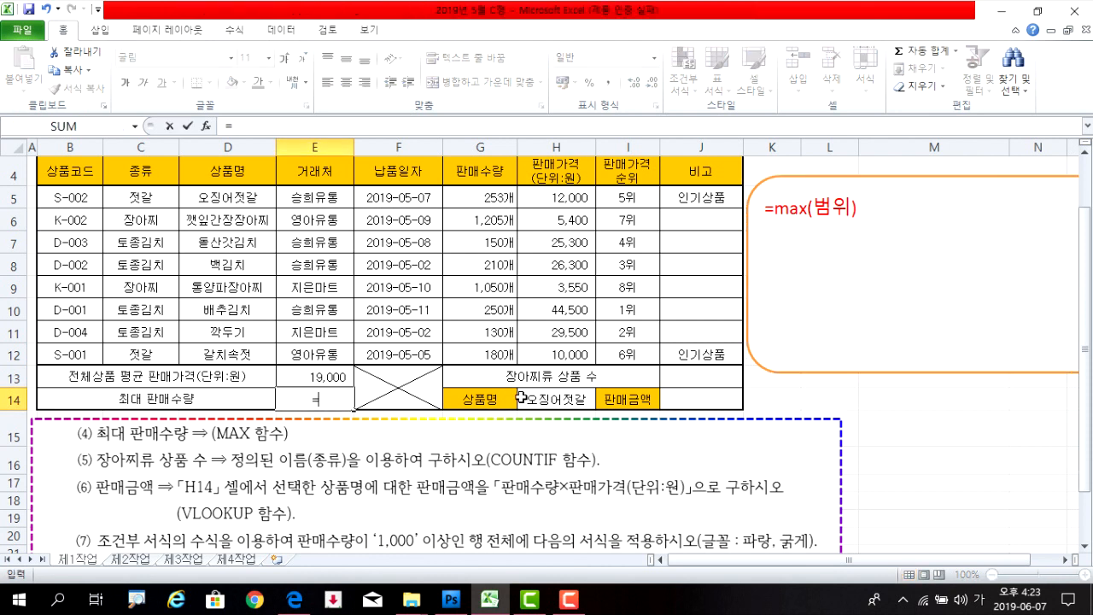
key(Hangul)
text(max()
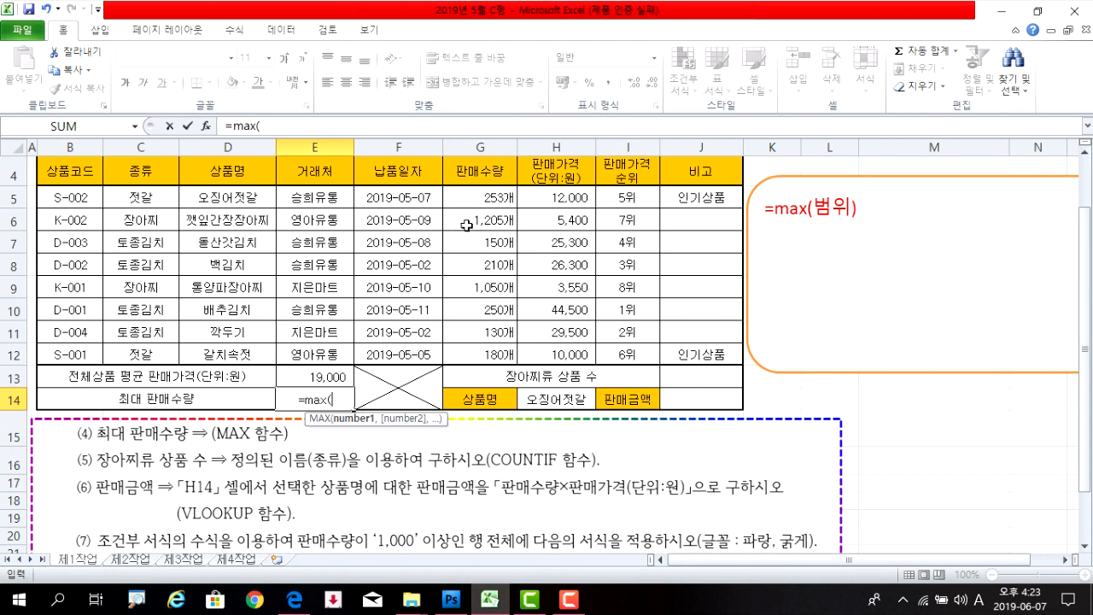
drag(474, 197, 489, 346)
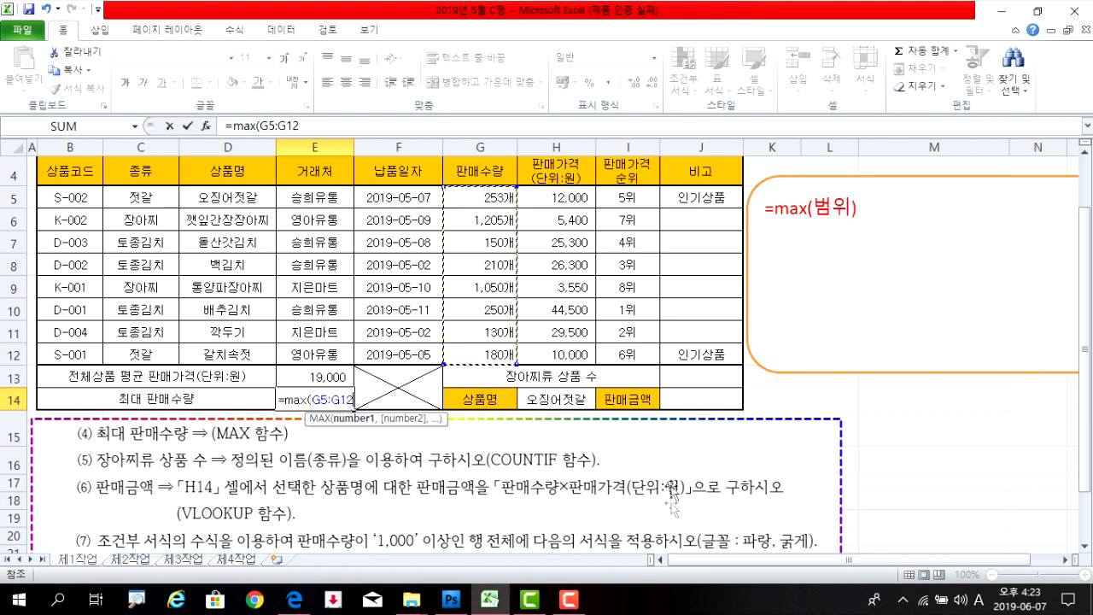
key(Return)
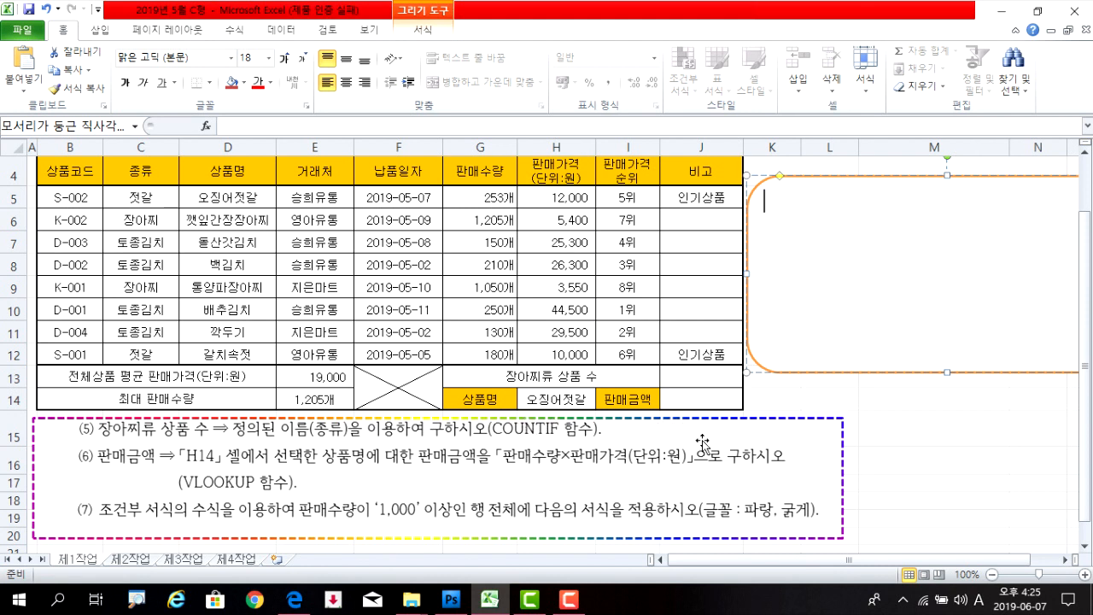
Step: Write the syntax note =countif(조건범위,"조건") in the rounded box beside the table
text(=countif()
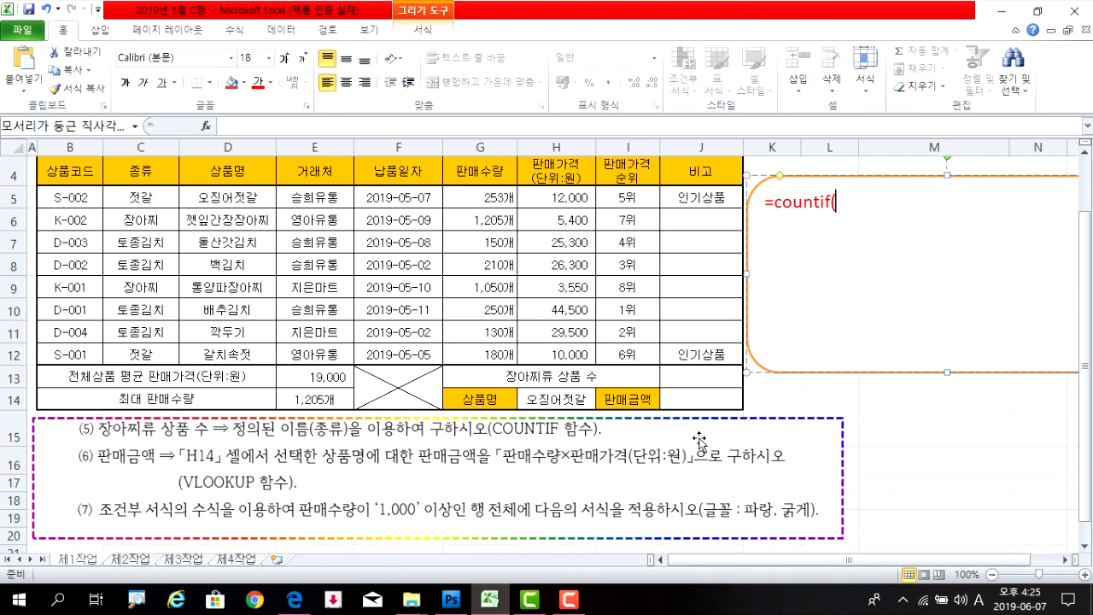
key(Hangul)
text(조건범위,)
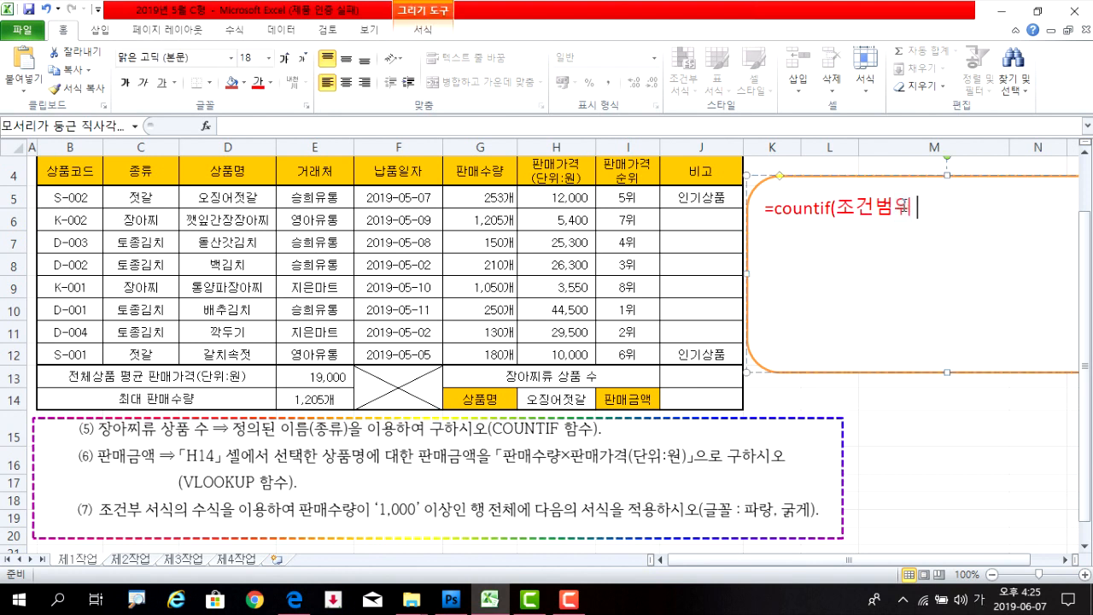
text("조건")
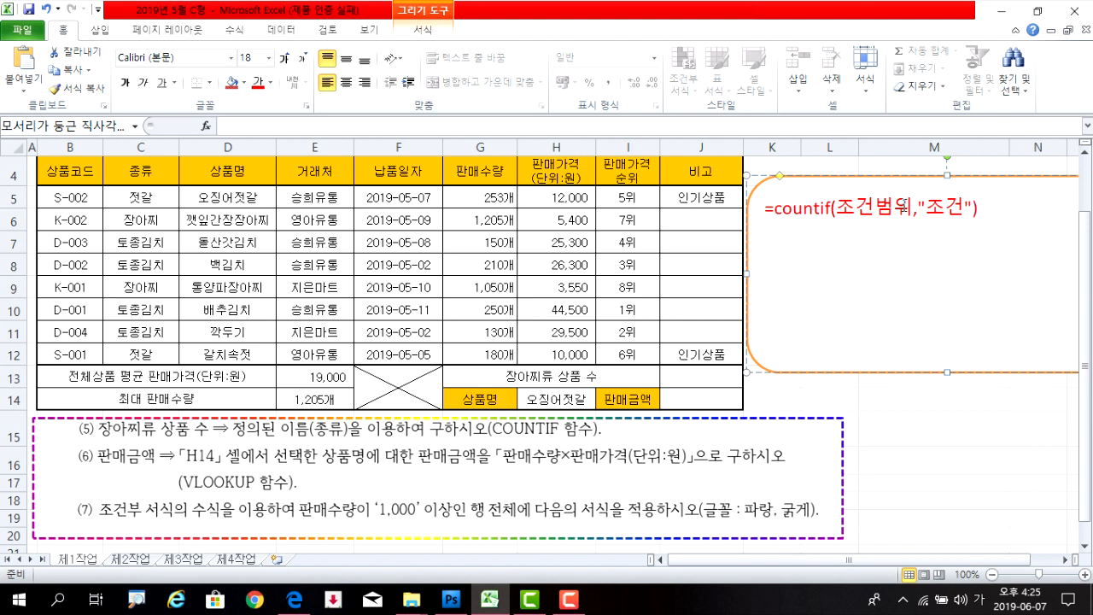
Step: Start a COUNTIF formula in J13 with the category cells C5:C12, named 종류, as its range
click(696, 375)
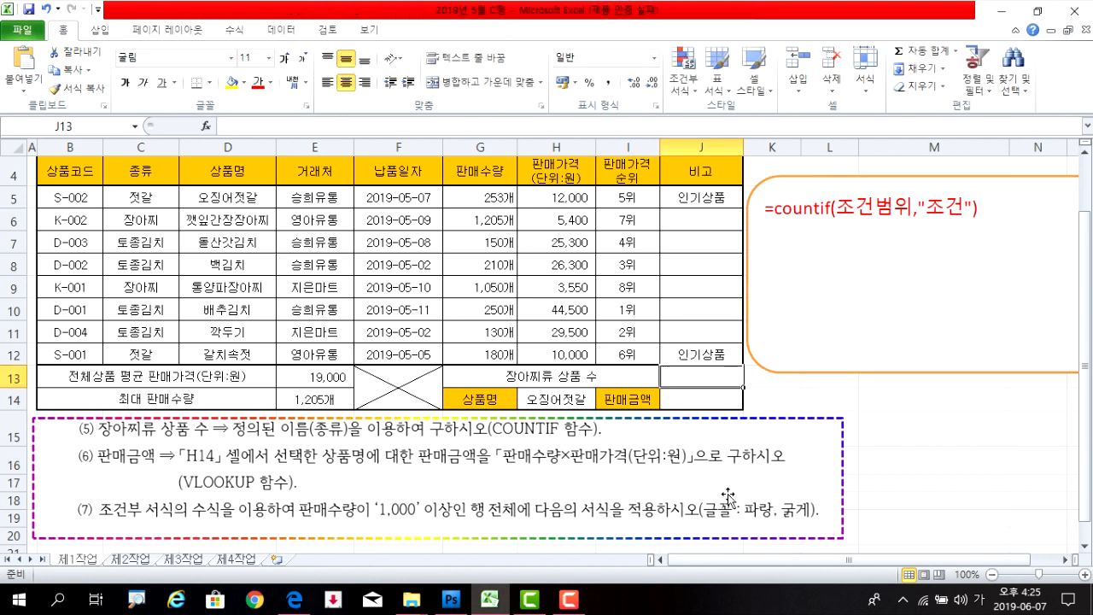
text(=)
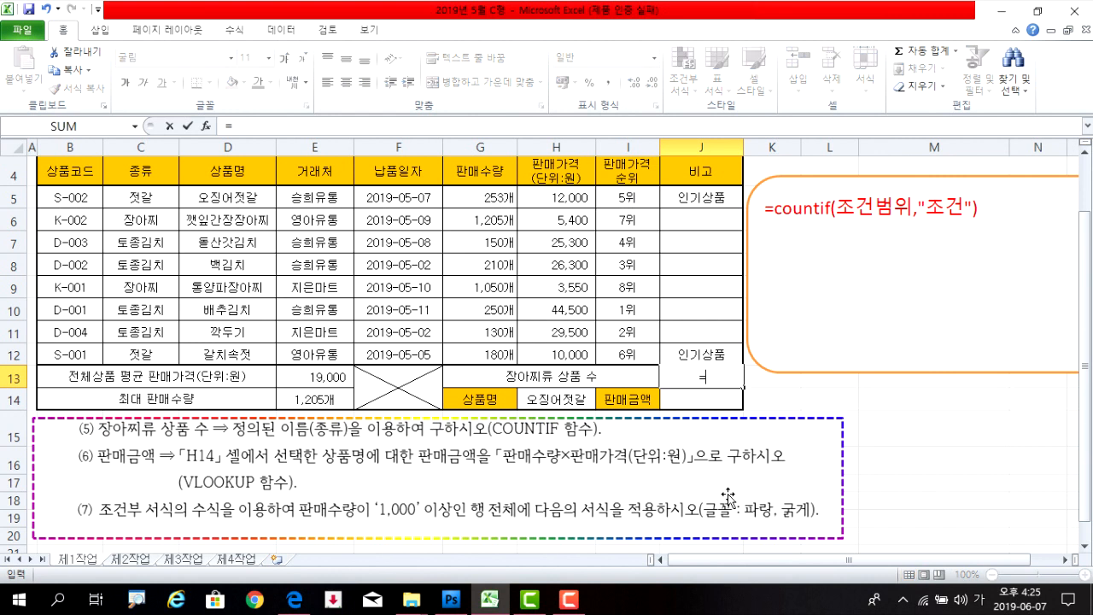
text(countif()
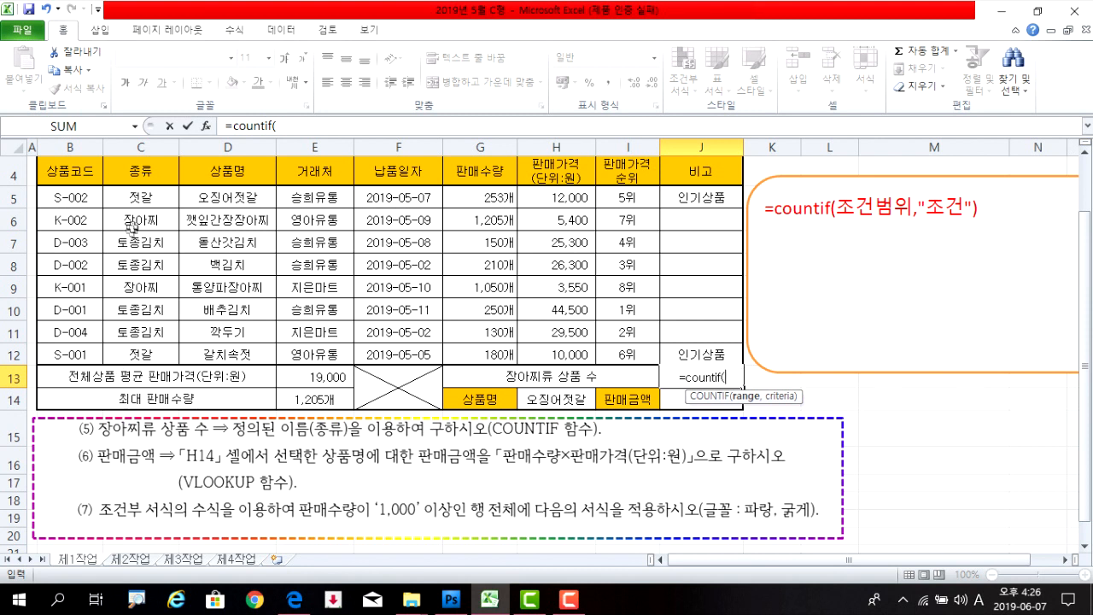
drag(139, 196, 139, 353)
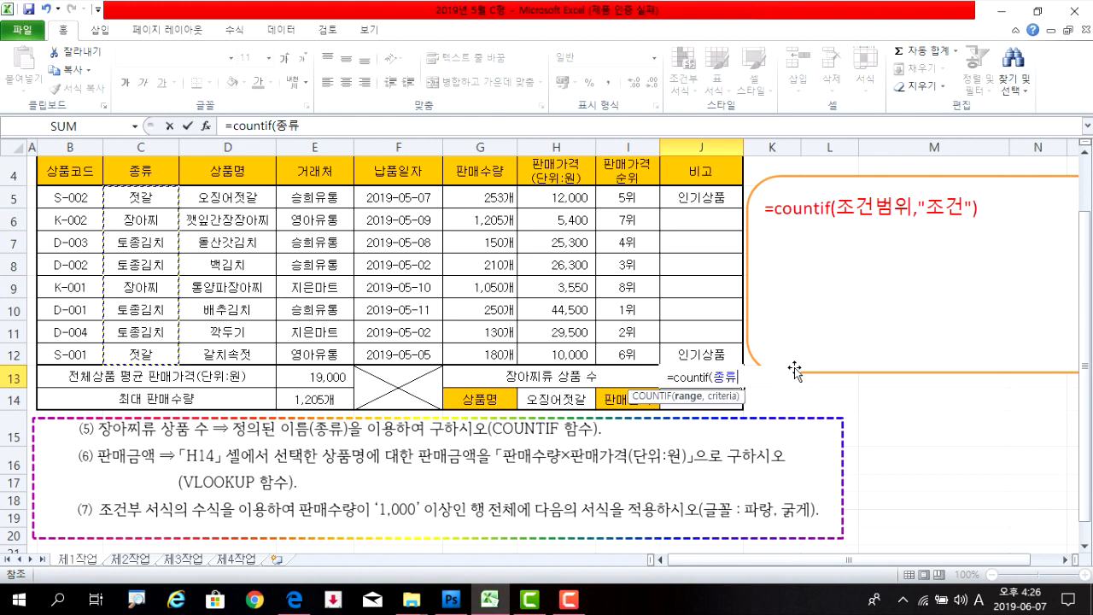
text(,)
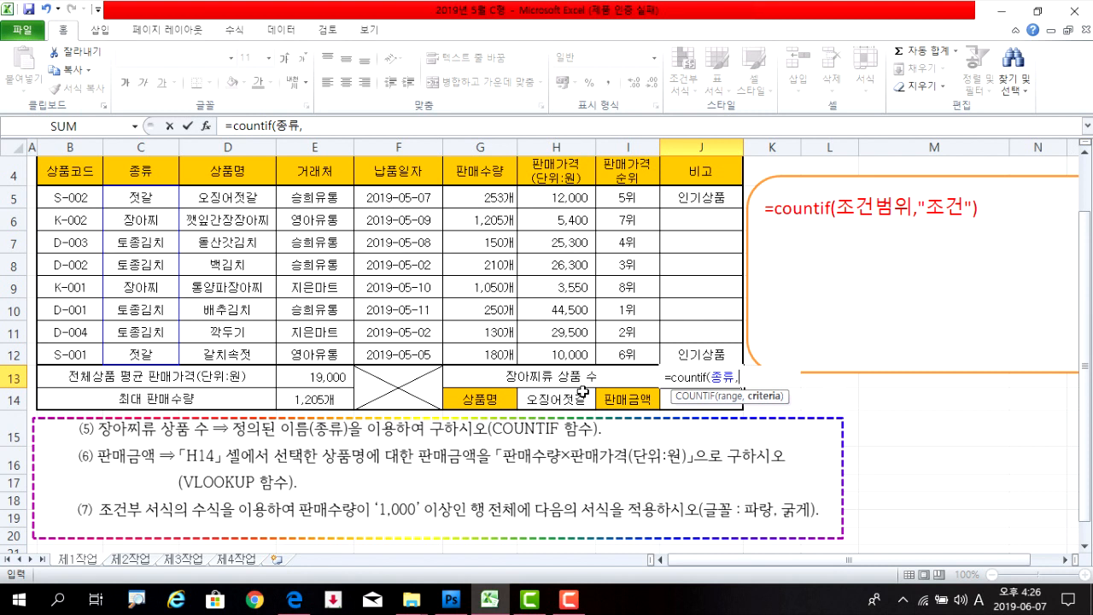
Step: Add "장아찌" as the criterion of the J13 COUNTIF formula and enter it
text(")
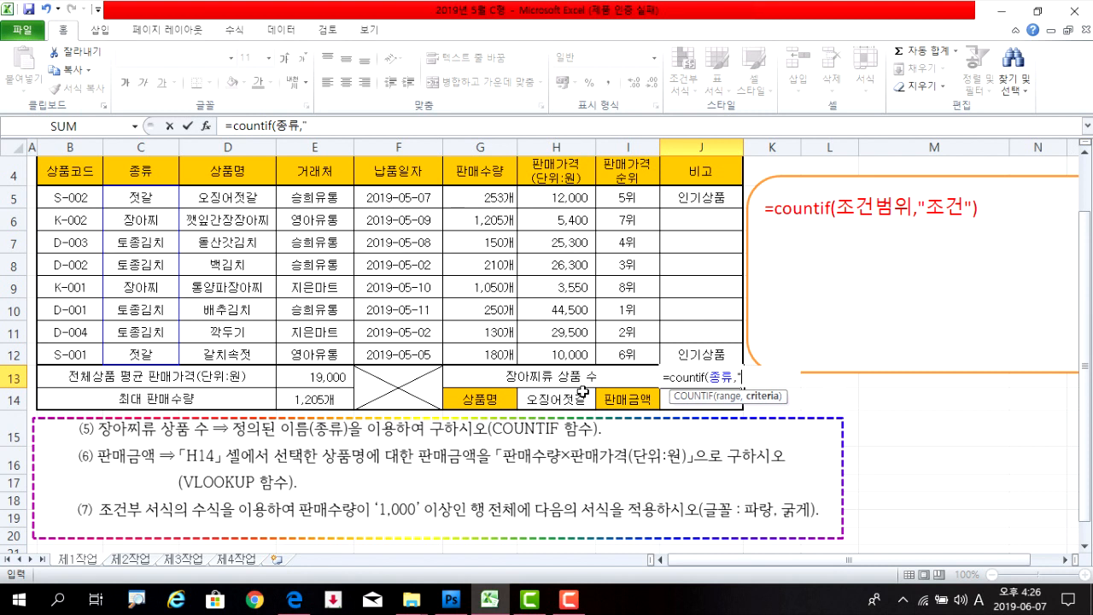
key(Hangul)
text(짜)
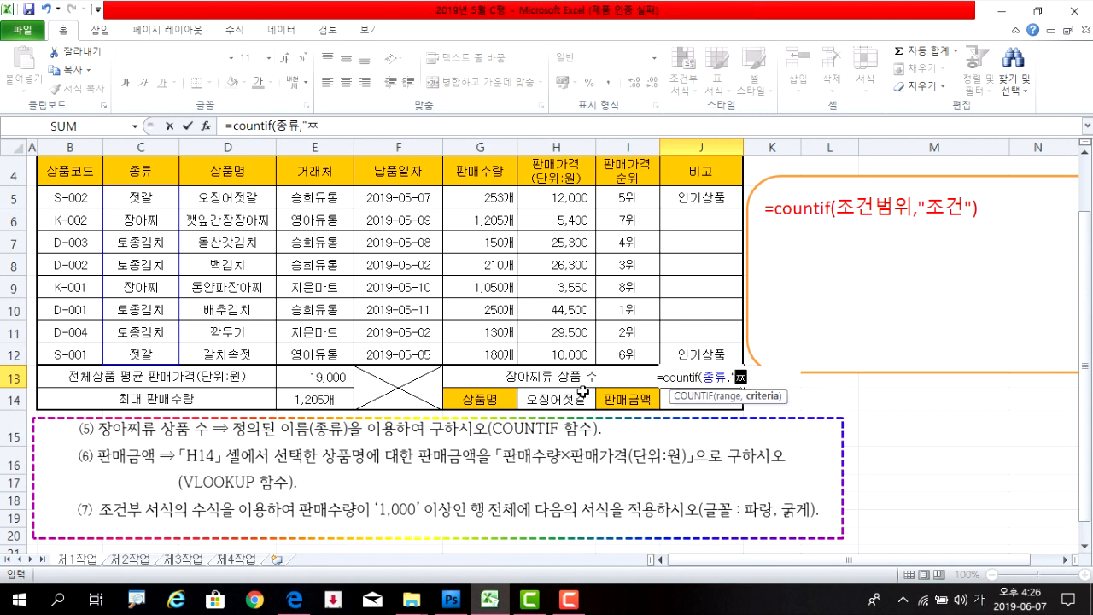
text(아찌)
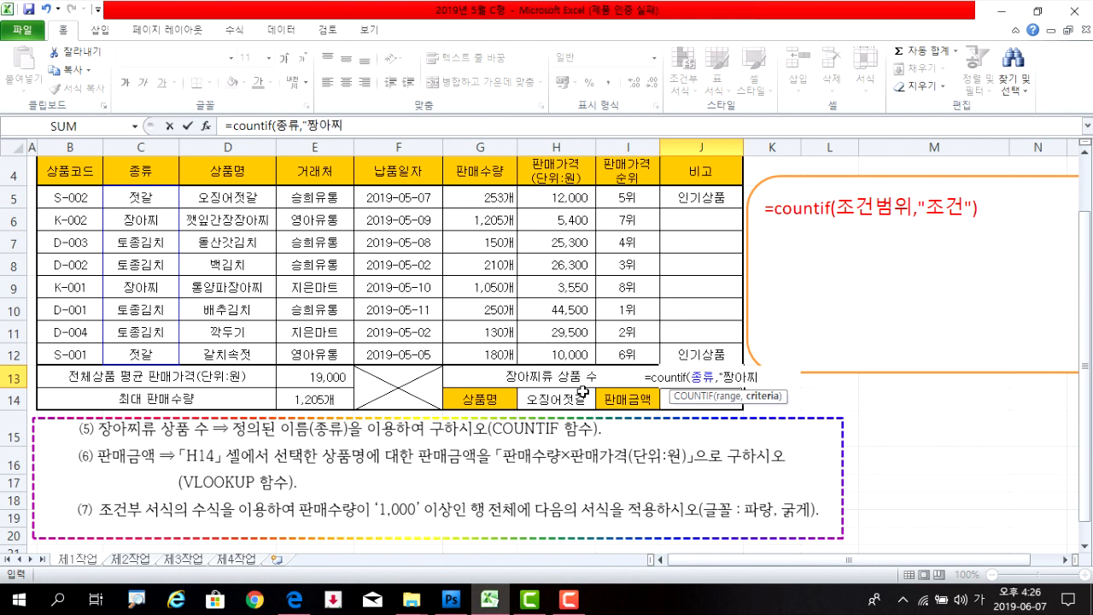
text(")
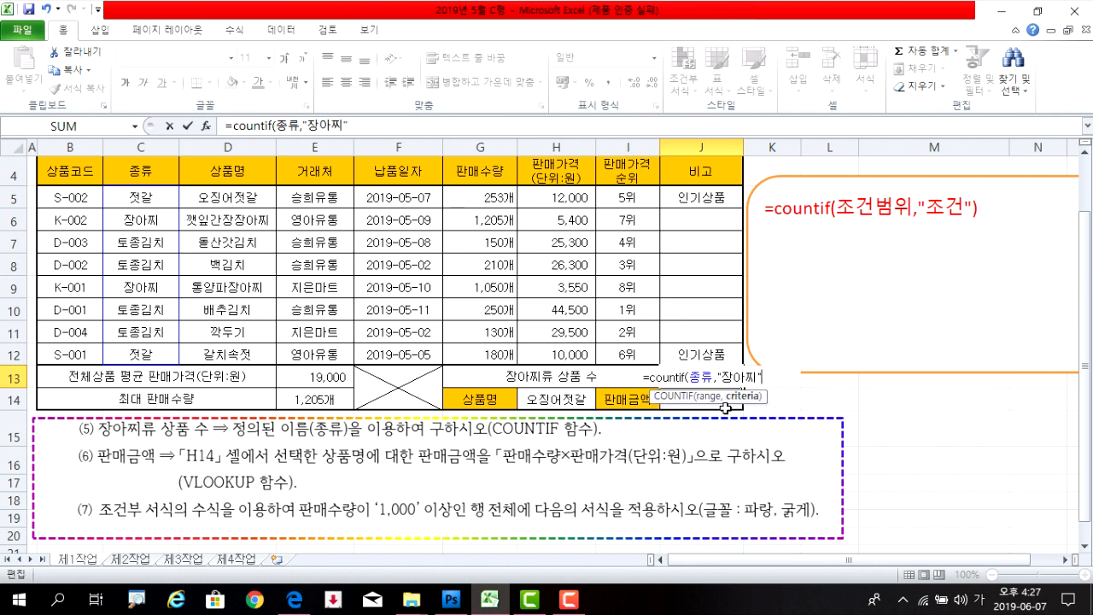
key(ctrl+1)
click(748, 414)
drag(554, 357, 621, 356)
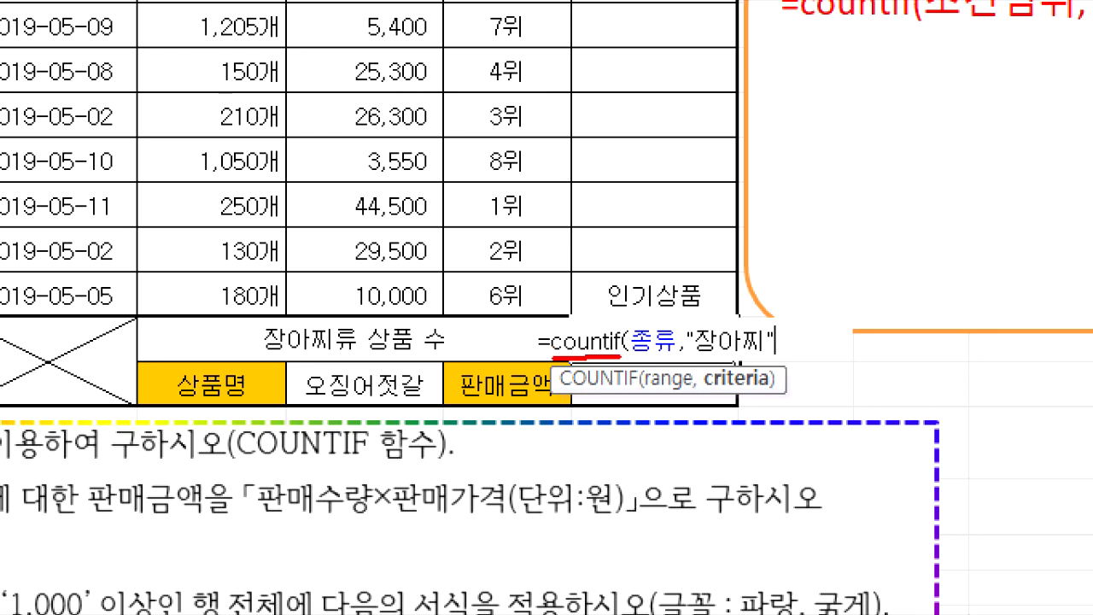
drag(630, 360, 680, 356)
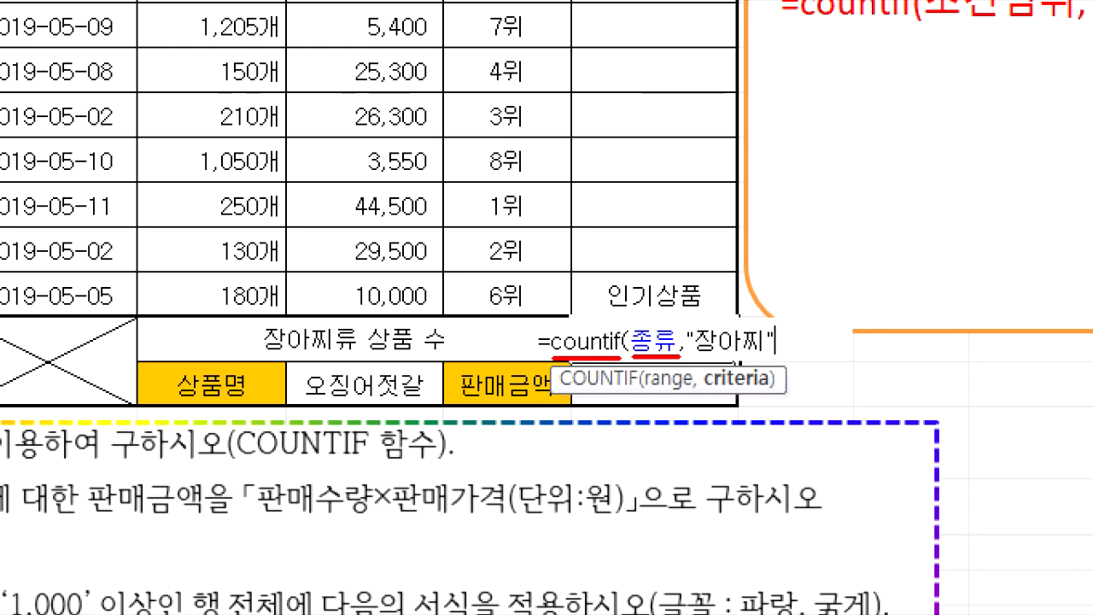
drag(691, 359, 764, 356)
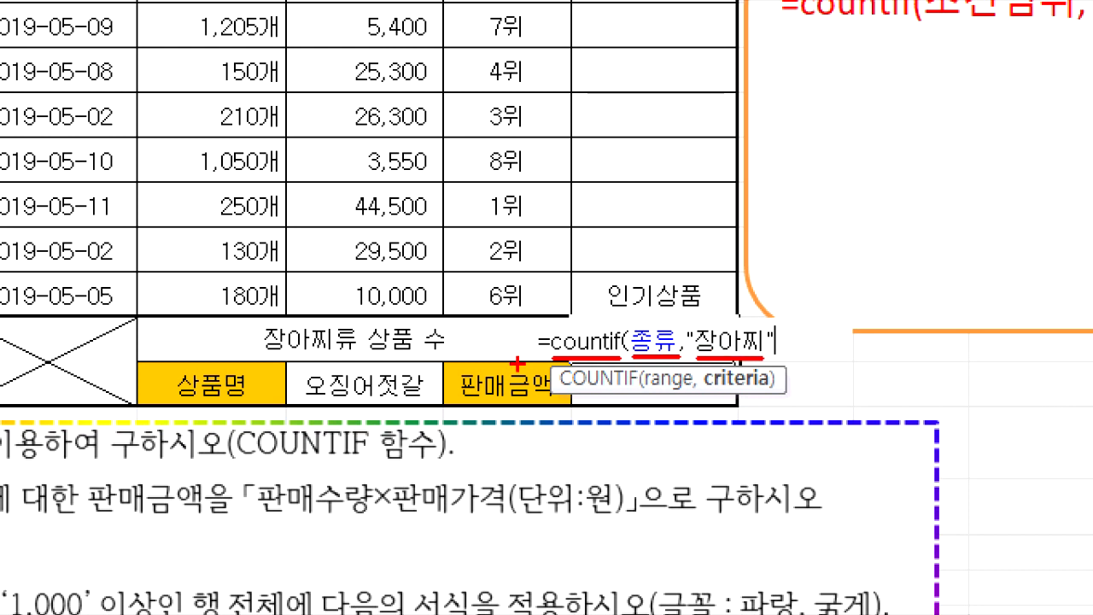
key(Escape)
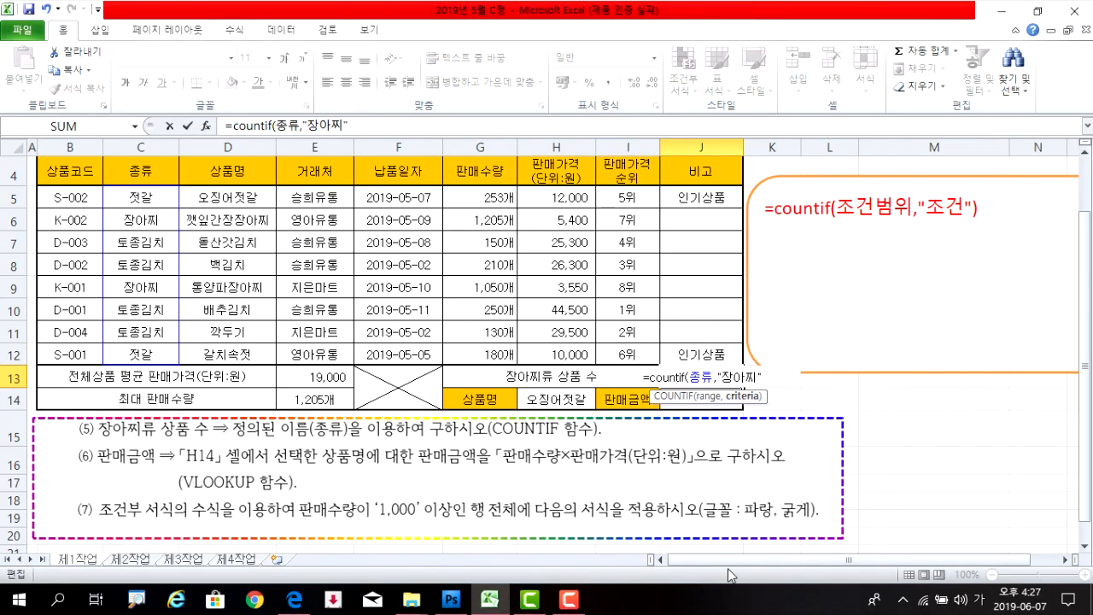
key(Return)
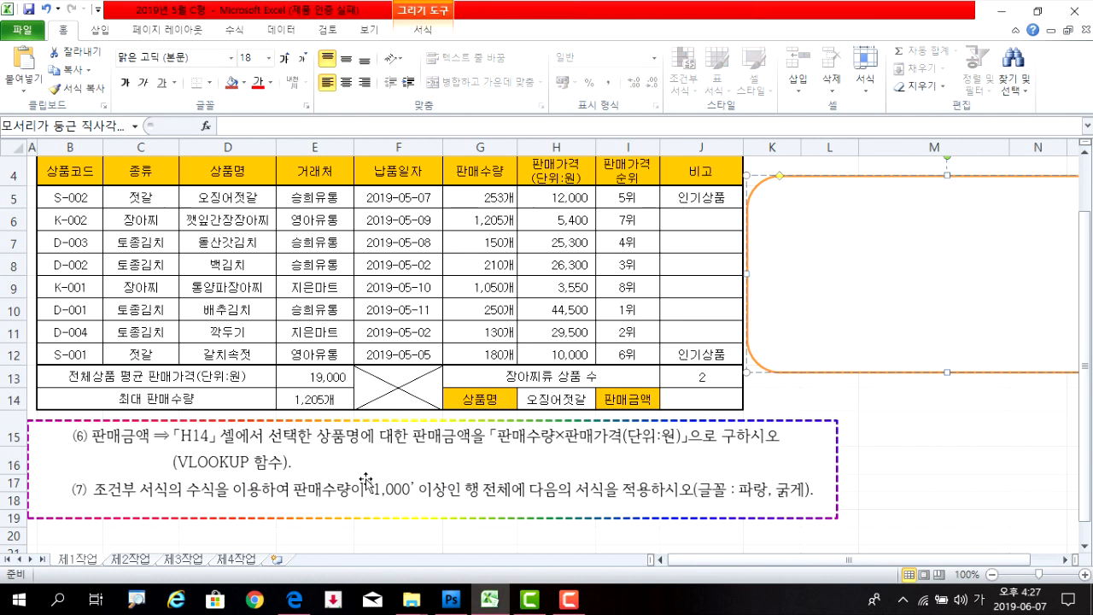
Step: Clear the COUNTIF note from the rounded box and check the 판매수량 and 판매가격(단위:원) headers needed for the sales amount in J14
key(BackSpace)
click(698, 399)
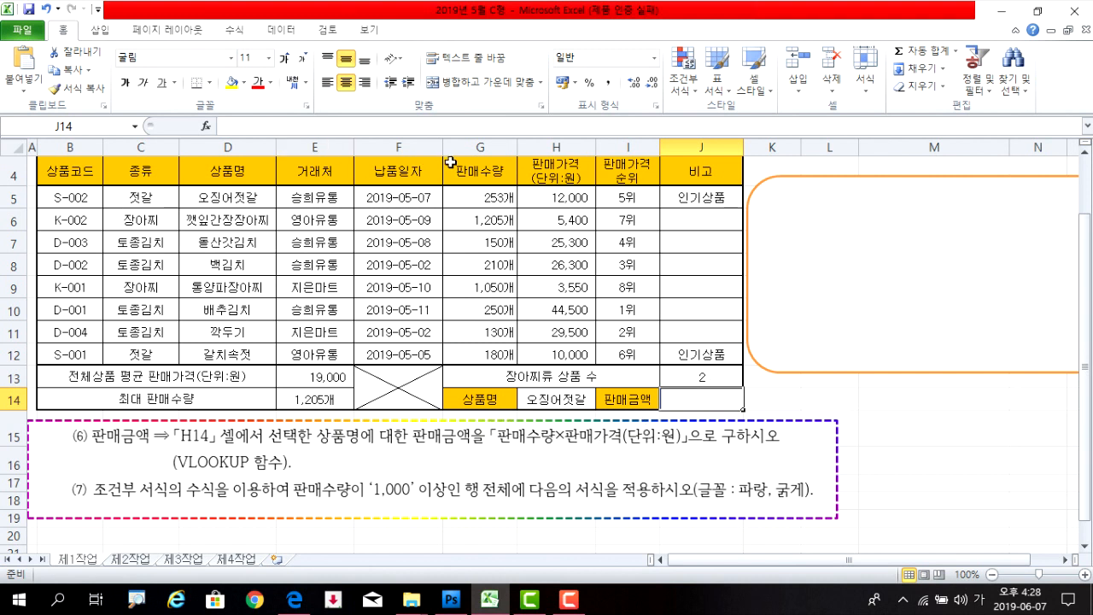
click(478, 169)
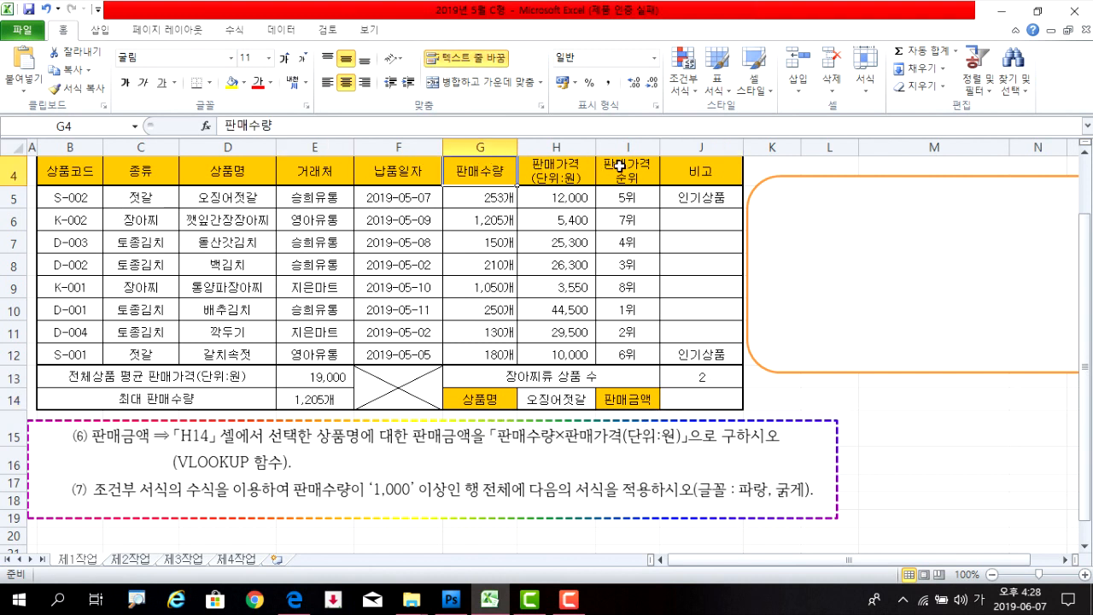
click(582, 170)
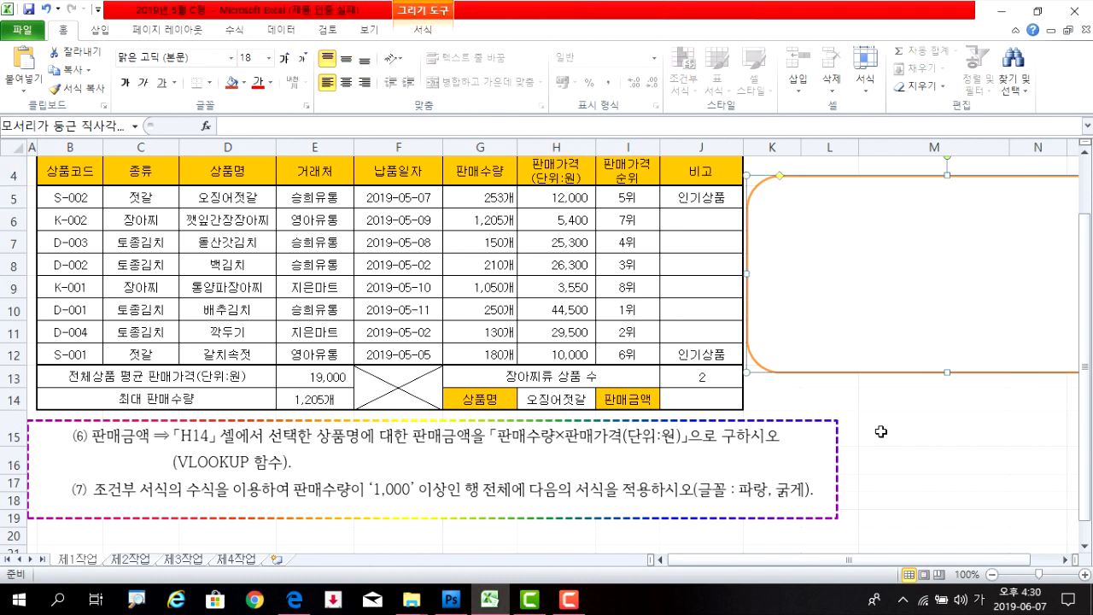
Step: Write the syntax note =vlookup(기준값,범위,열번호,옵션) in the rounded box beside the table
text(=ㅍ)
key(BackSpace)
key(Hangul)
text(vlookup()
key(Hangul)
text(기준값,범위)
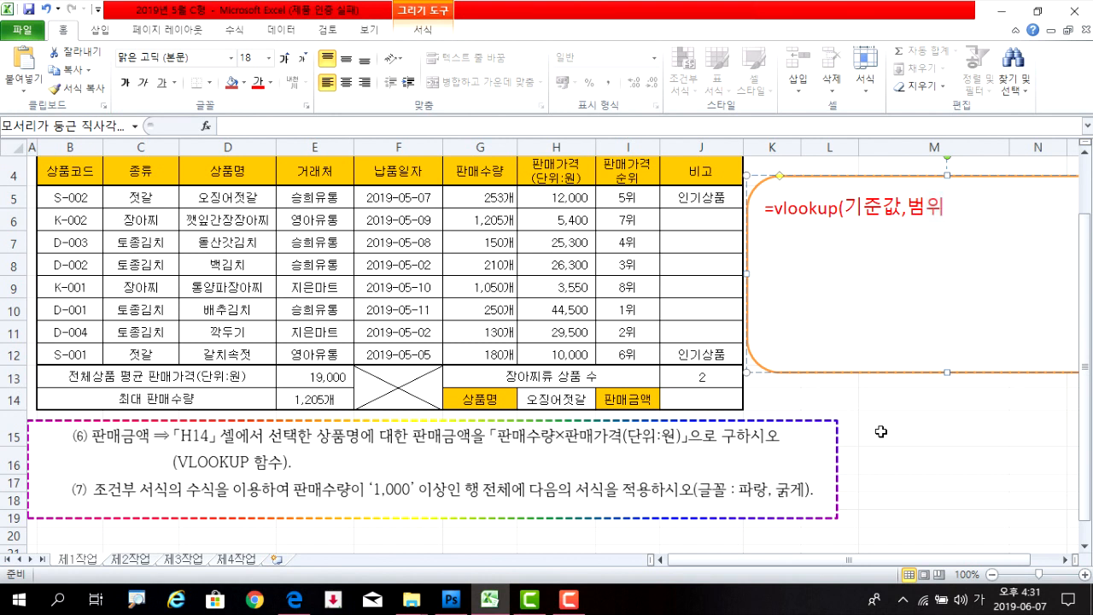
text(,열번호,)
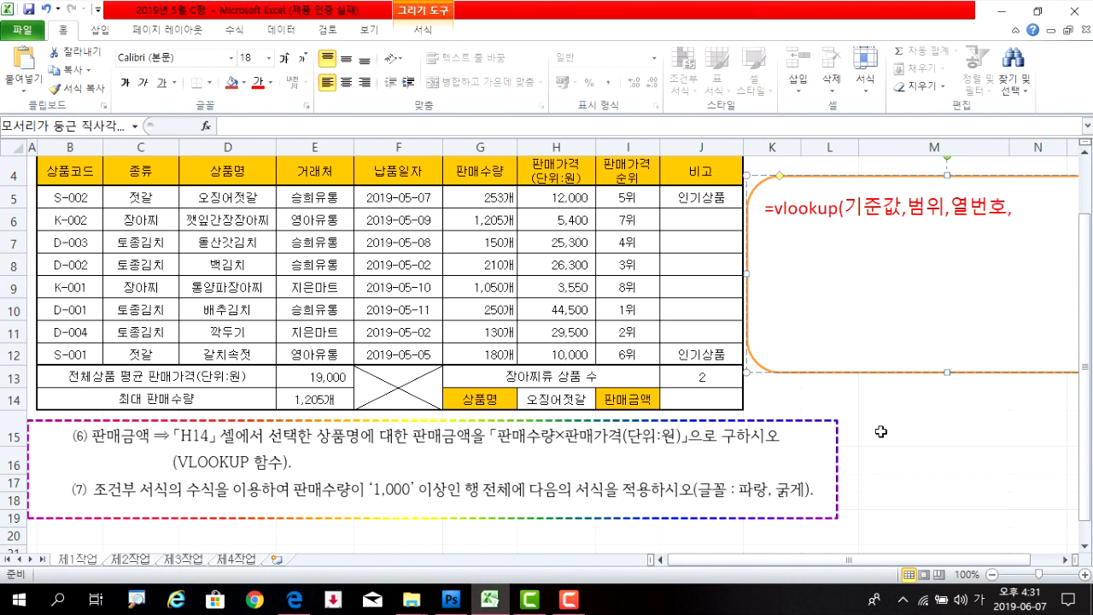
text(옵)
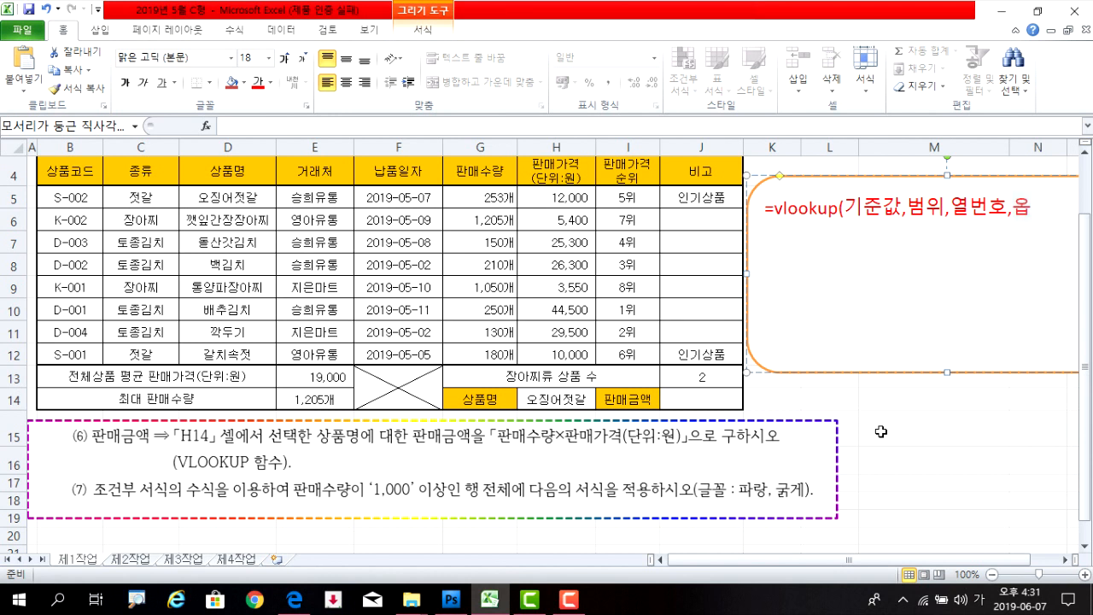
text(션))
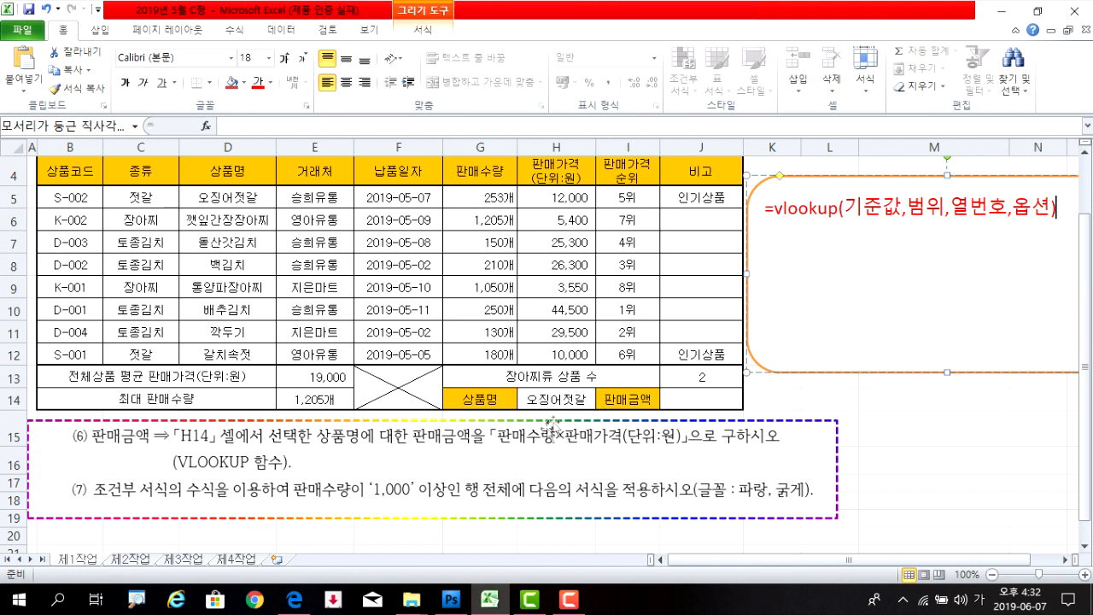
Step: Start a VLOOKUP formula in J14 with H14 as the lookup value and D5:H12 as the table range
click(710, 397)
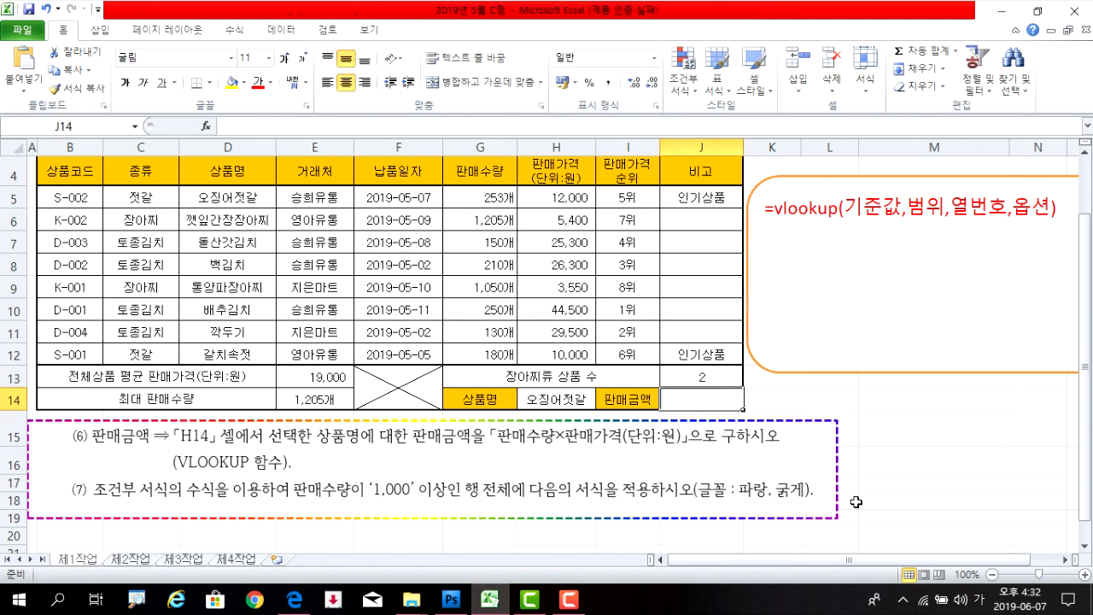
text(=)
key(Hangul)
text(vlo)
key(Tab)
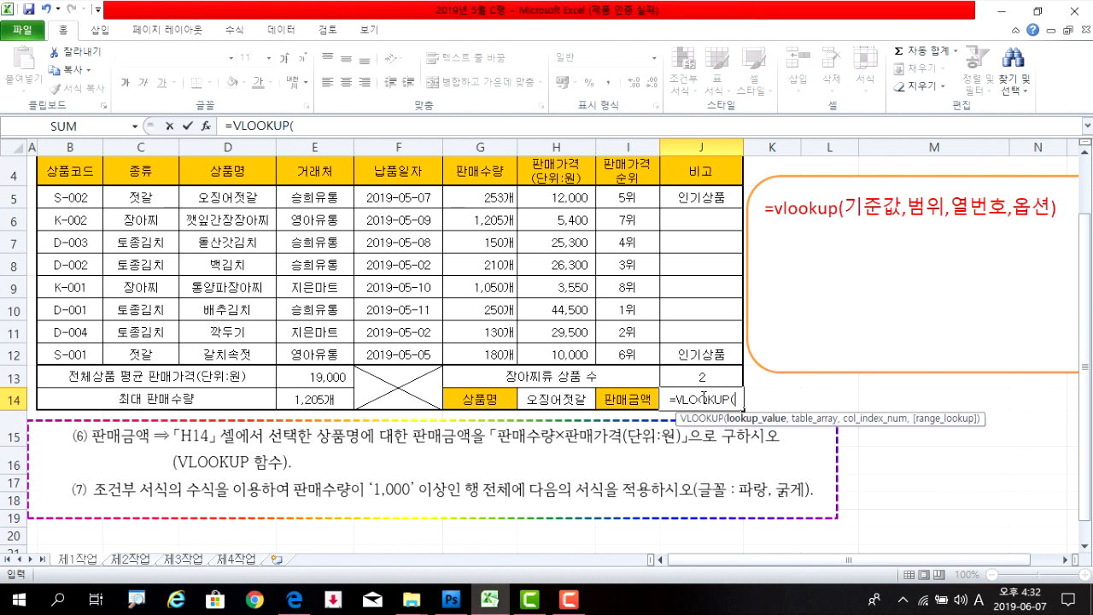
click(561, 397)
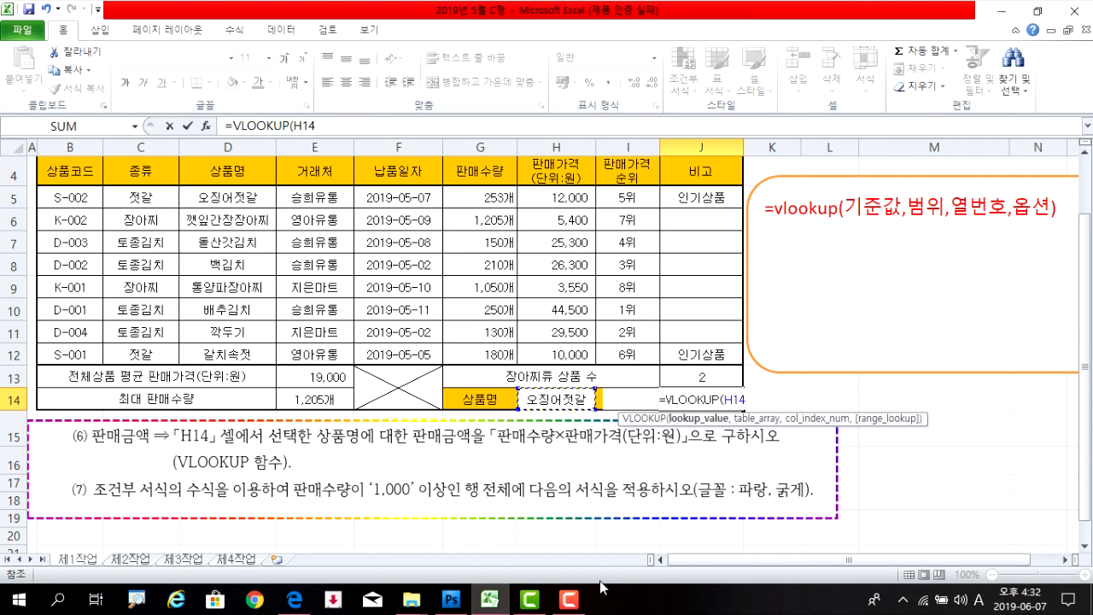
text(,)
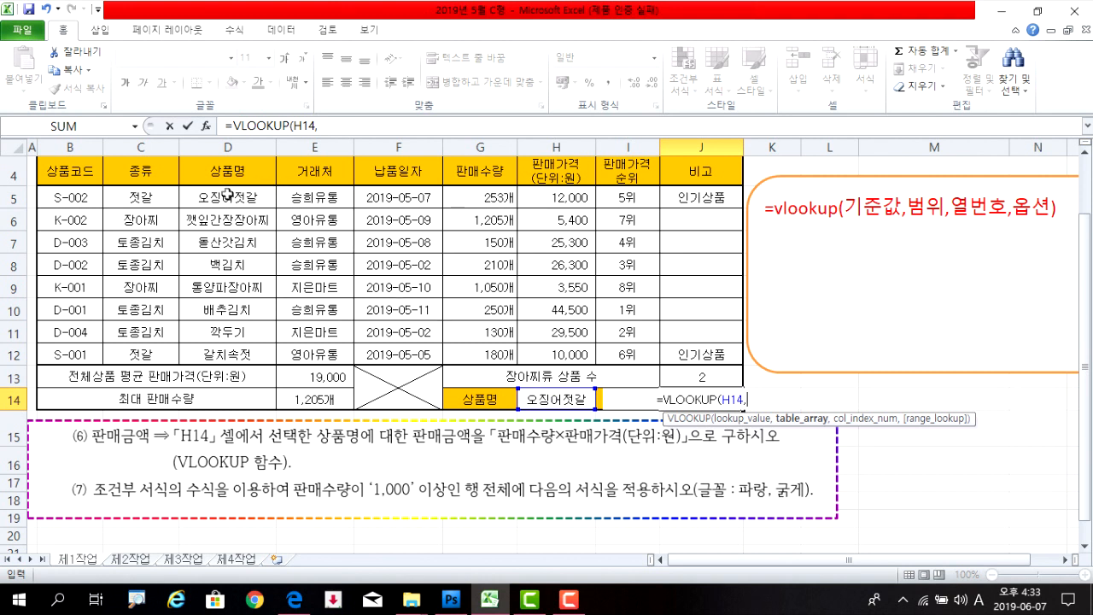
drag(226, 198, 581, 353)
drag(593, 354, 593, 353)
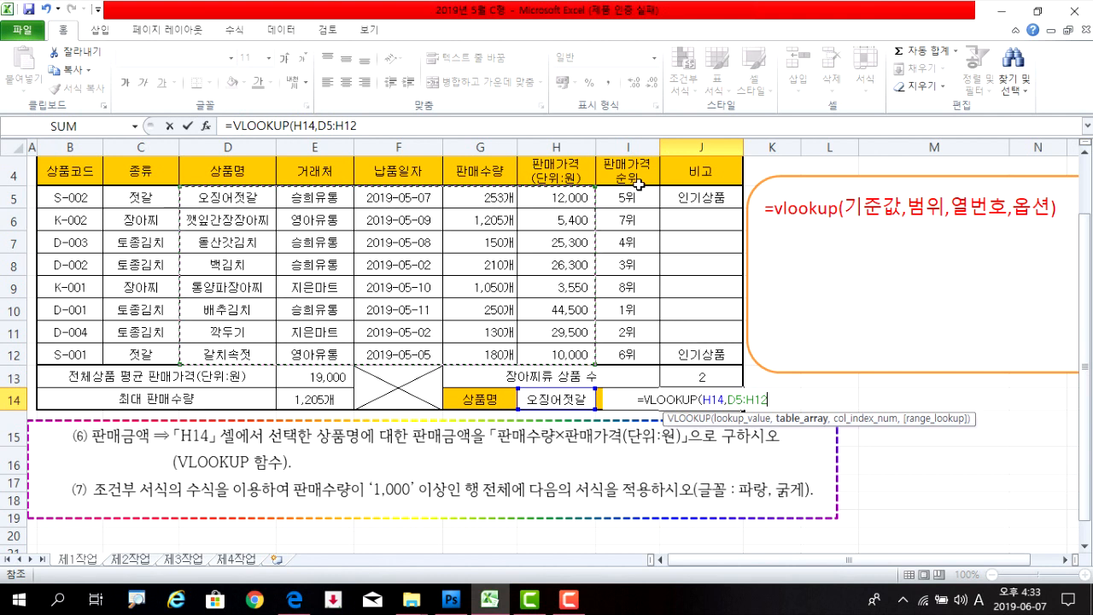
text(,)
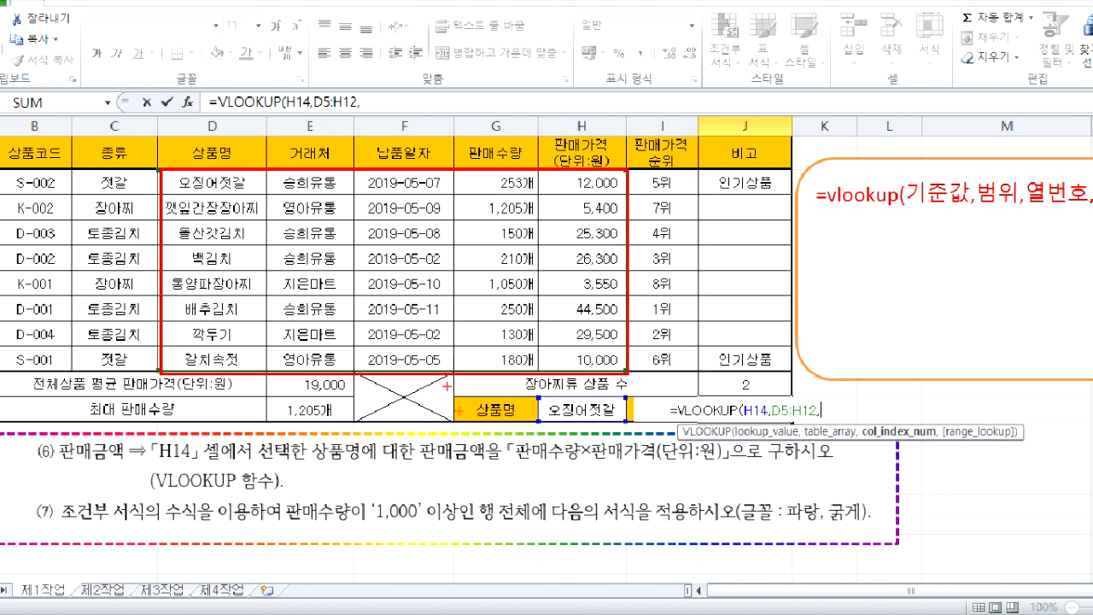
Step: Check the column numbers of 판매수량 and 판매가격(단위:원), counting from 상품명 within the lookup range
drag(516, 462, 580, 466)
drag(290, 195, 272, 227)
drag(394, 199, 395, 256)
mouse_move(489, 215)
mouse_down()
mouse_move(517, 243)
mouse_move(503, 270)
mouse_up()
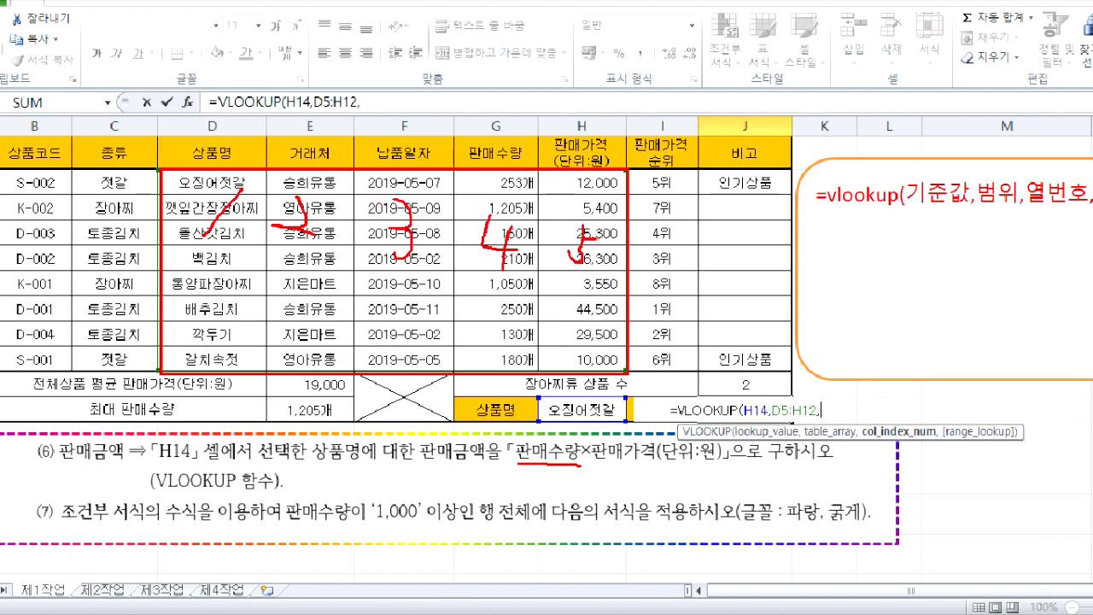
drag(505, 271, 504, 386)
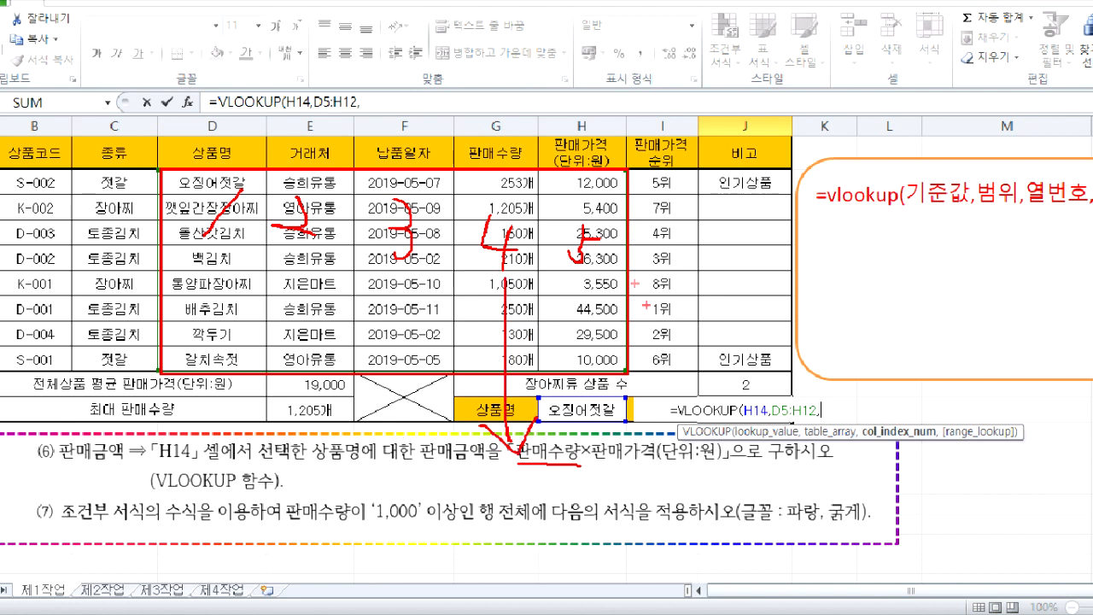
drag(588, 267, 611, 422)
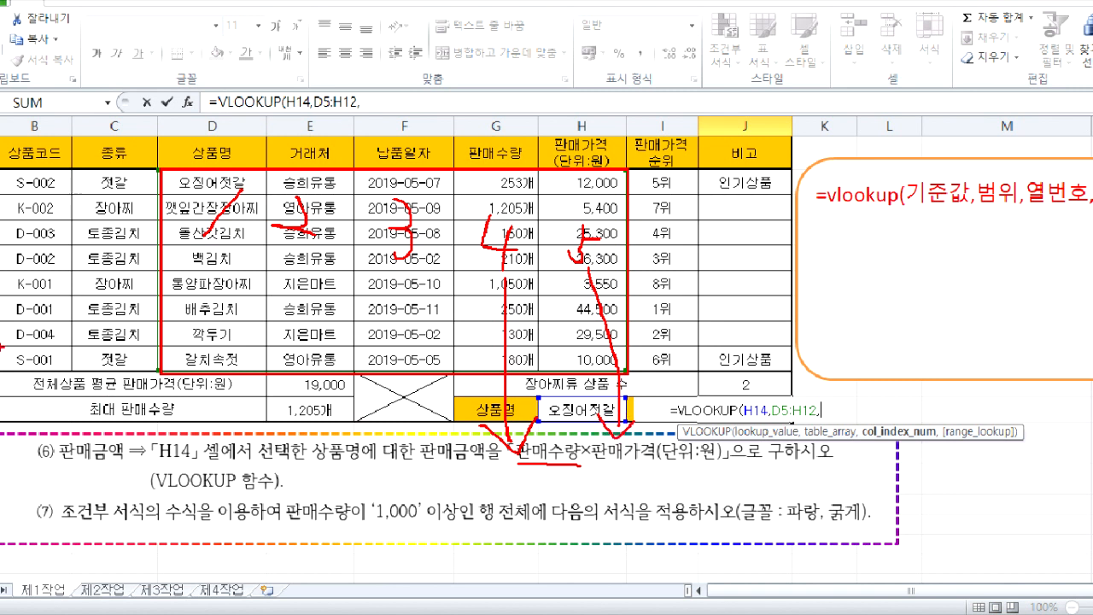
key(Escape)
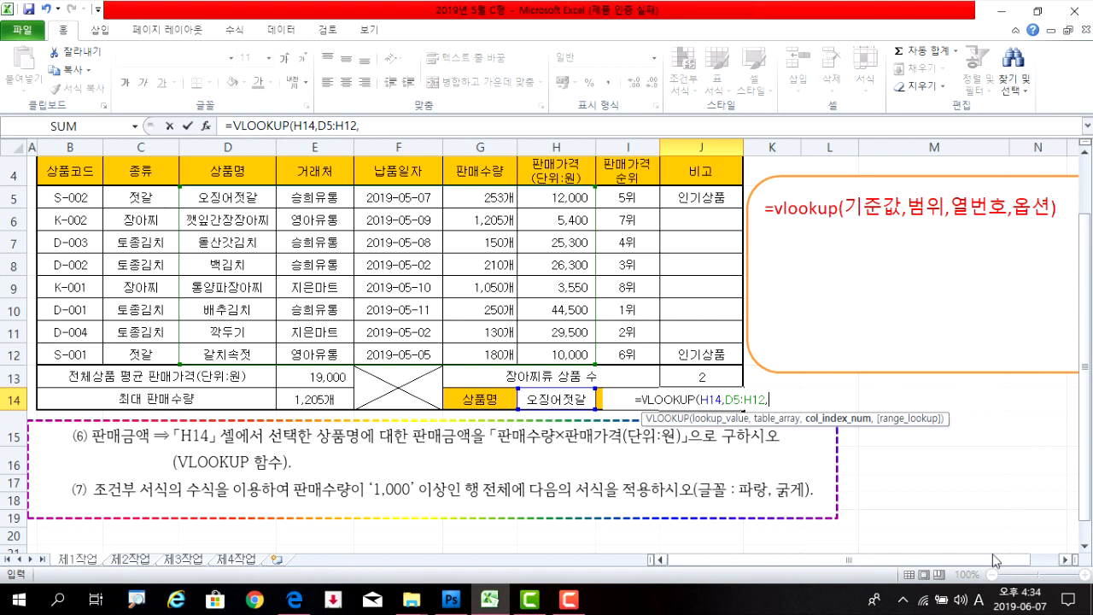
Step: Complete the J14 VLOOKUP with column number 4 and exact match FALSE, and enter it
text(4,)
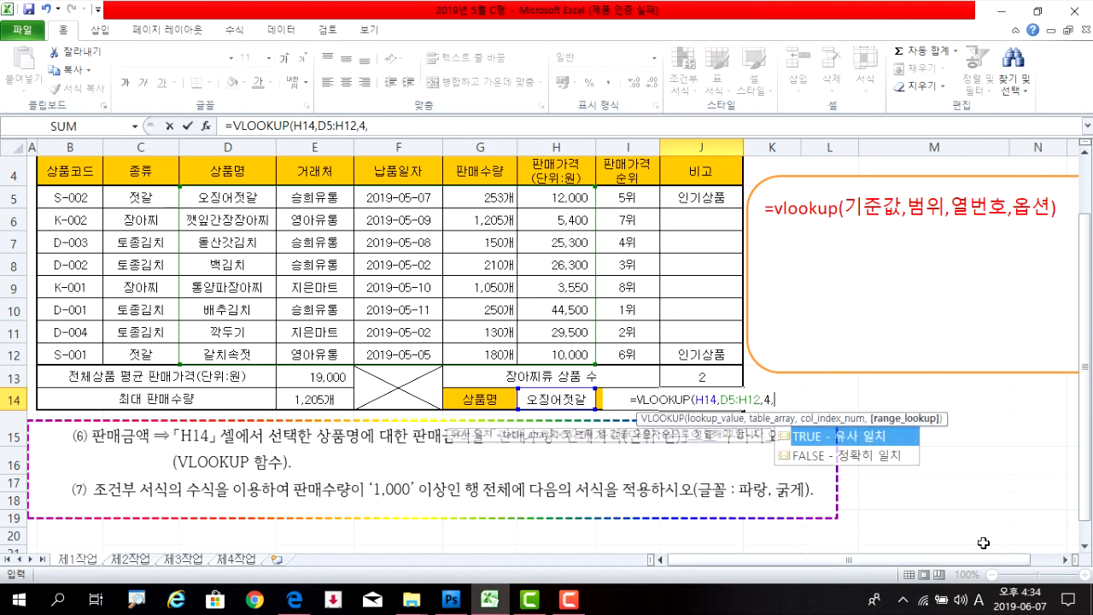
double_click(801, 457)
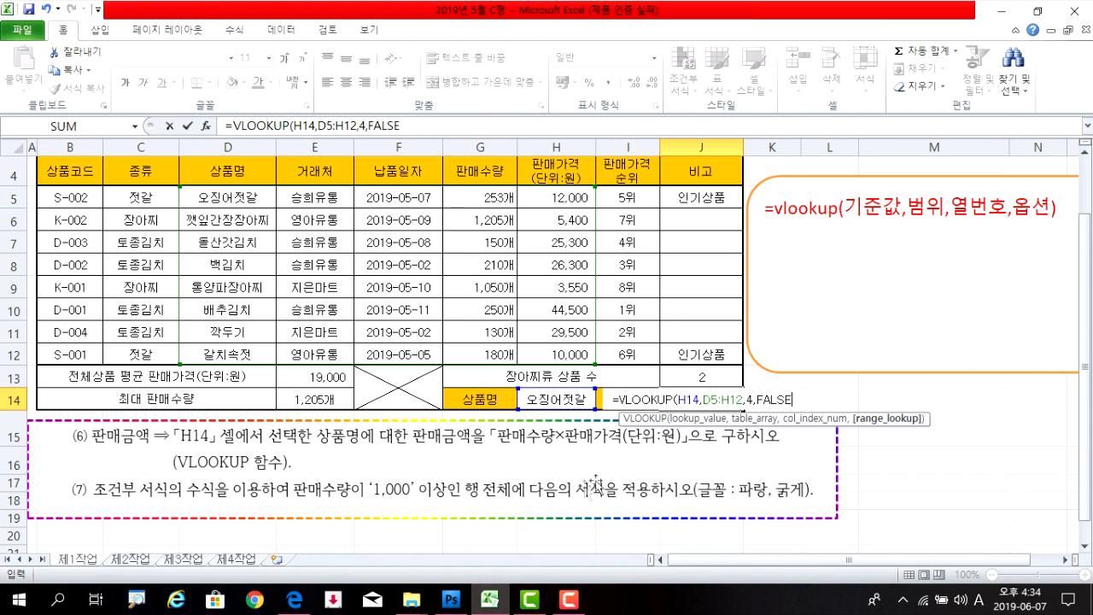
text())
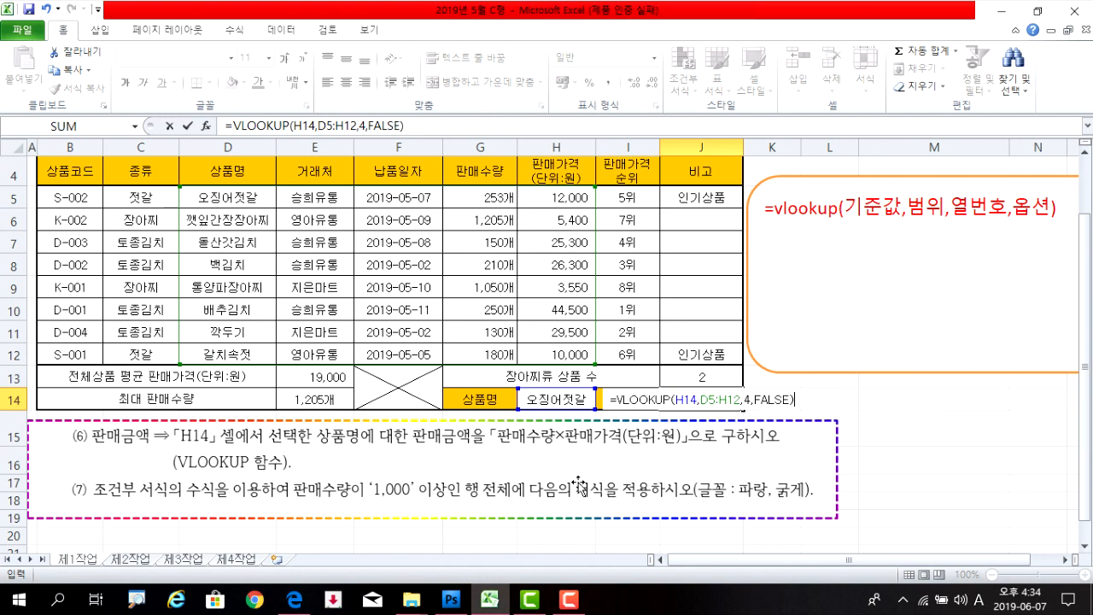
key(Return)
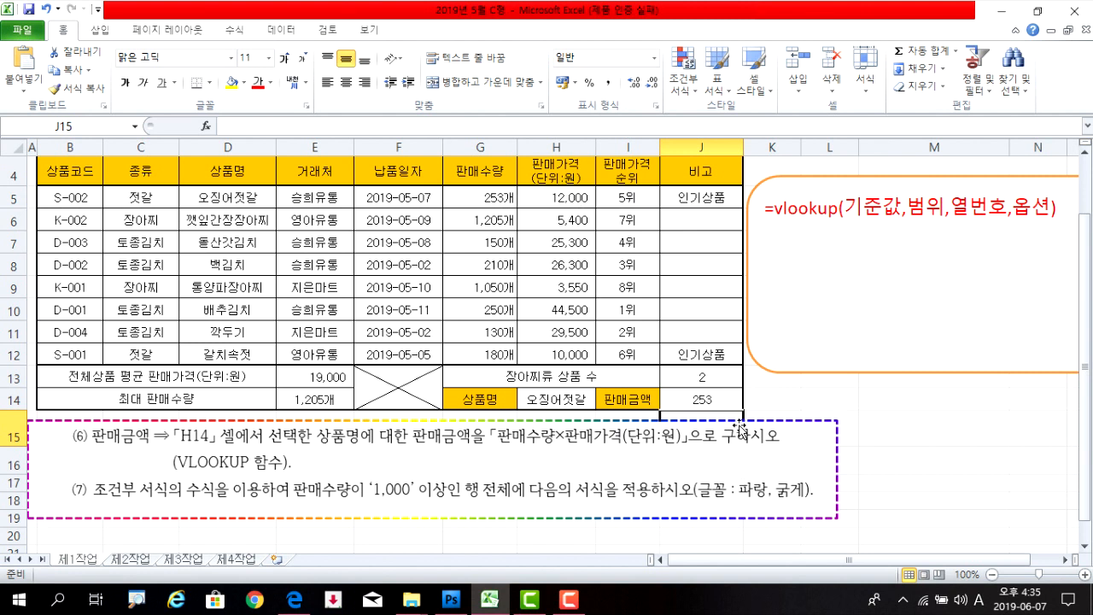
Step: Multiply the J14 VLOOKUP by a copy of itself that uses column number 5, and enter the formula
double_click(708, 394)
drag(616, 399, 794, 395)
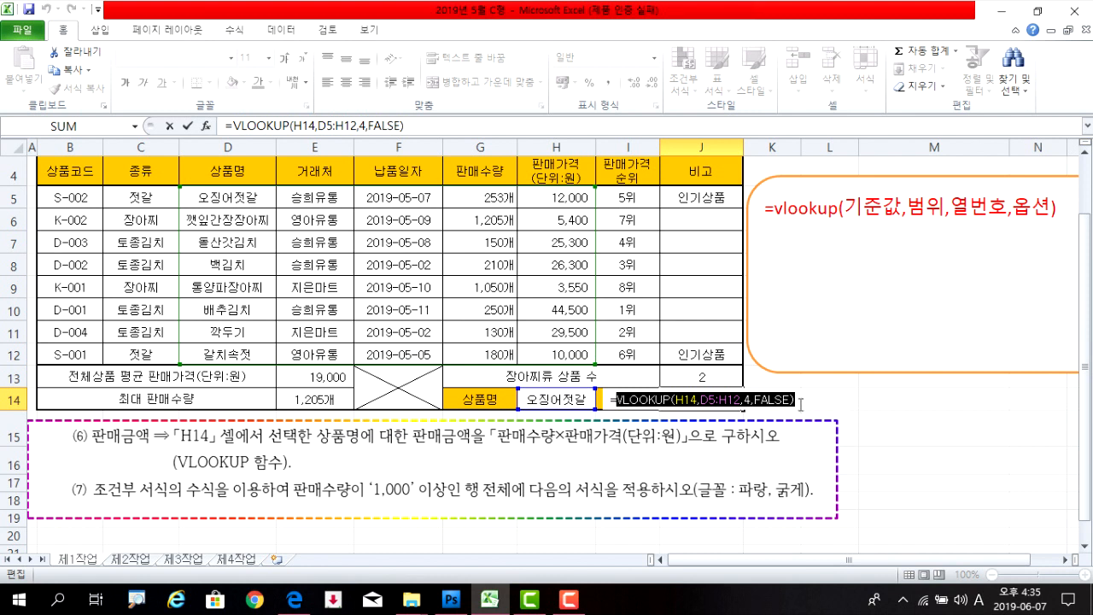
key(ctrl+c)
click(796, 399)
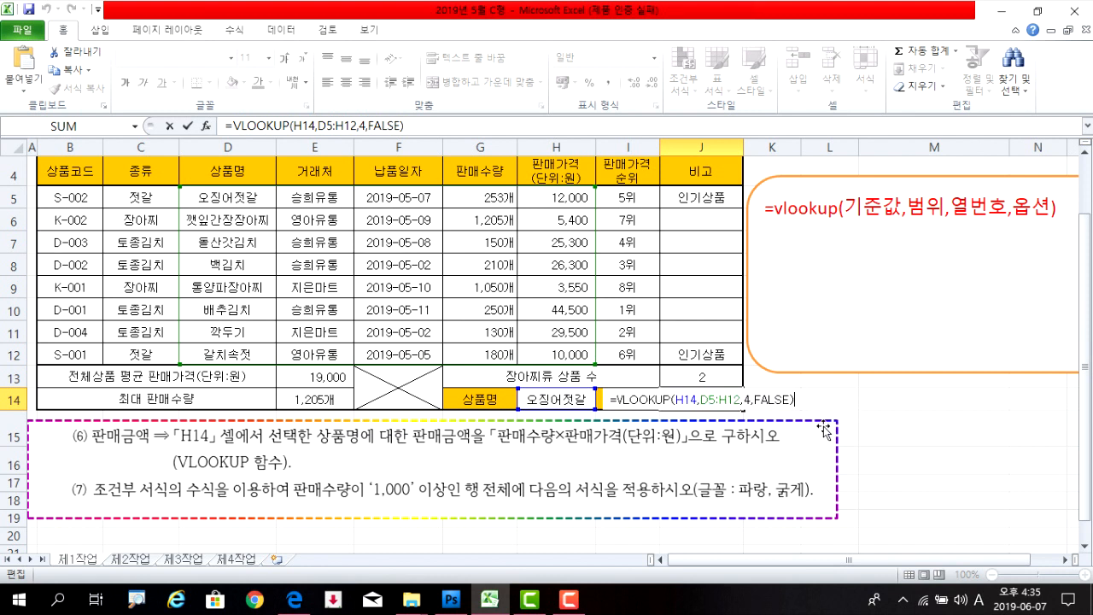
text(*)
key(ctrl+v)
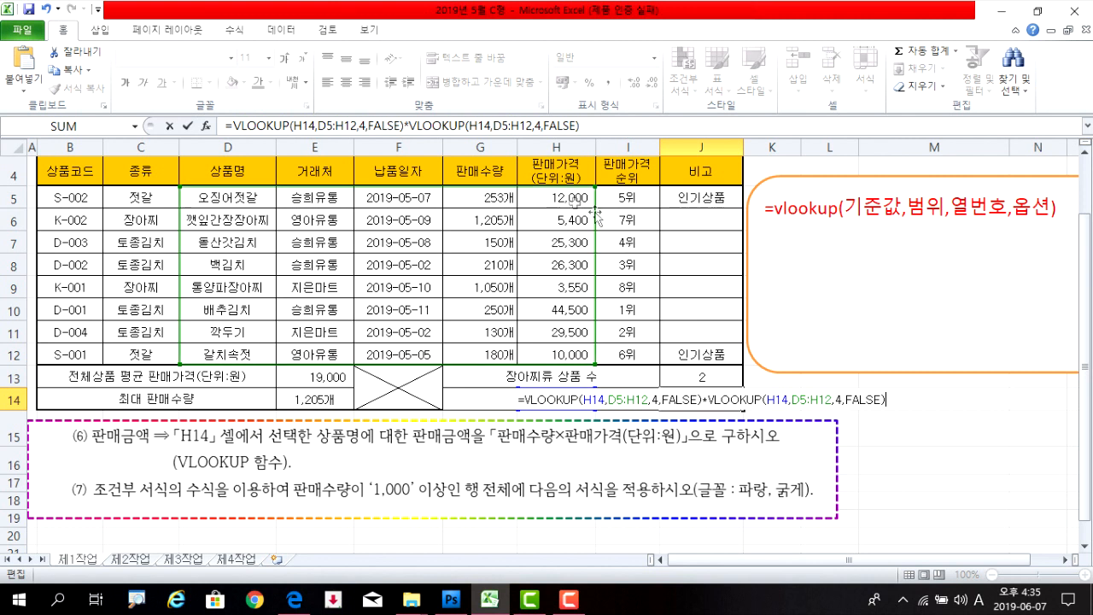
double_click(840, 400)
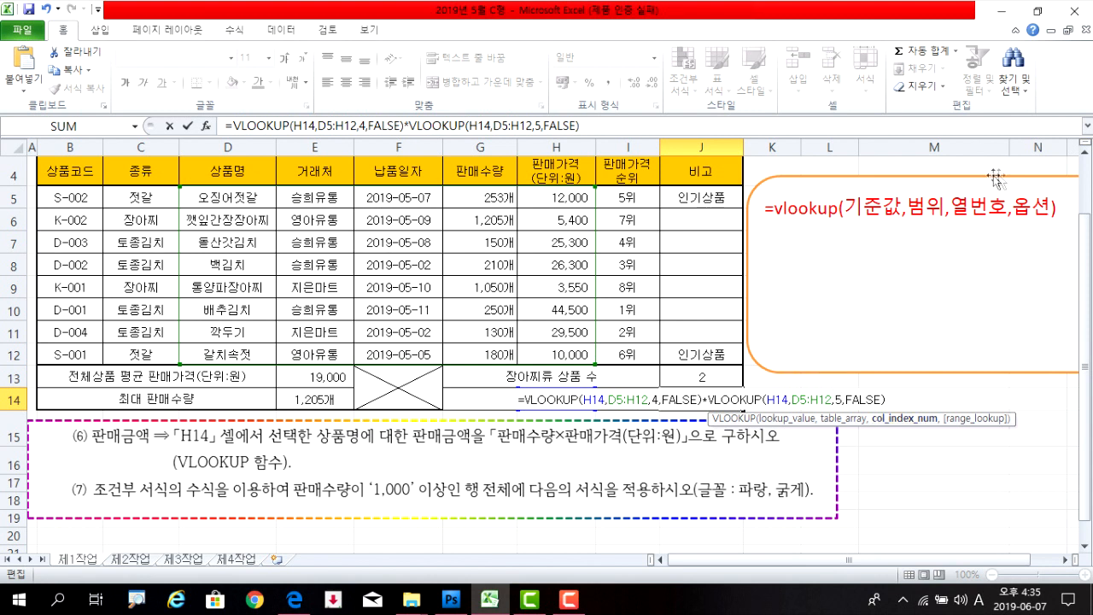
key(Return)
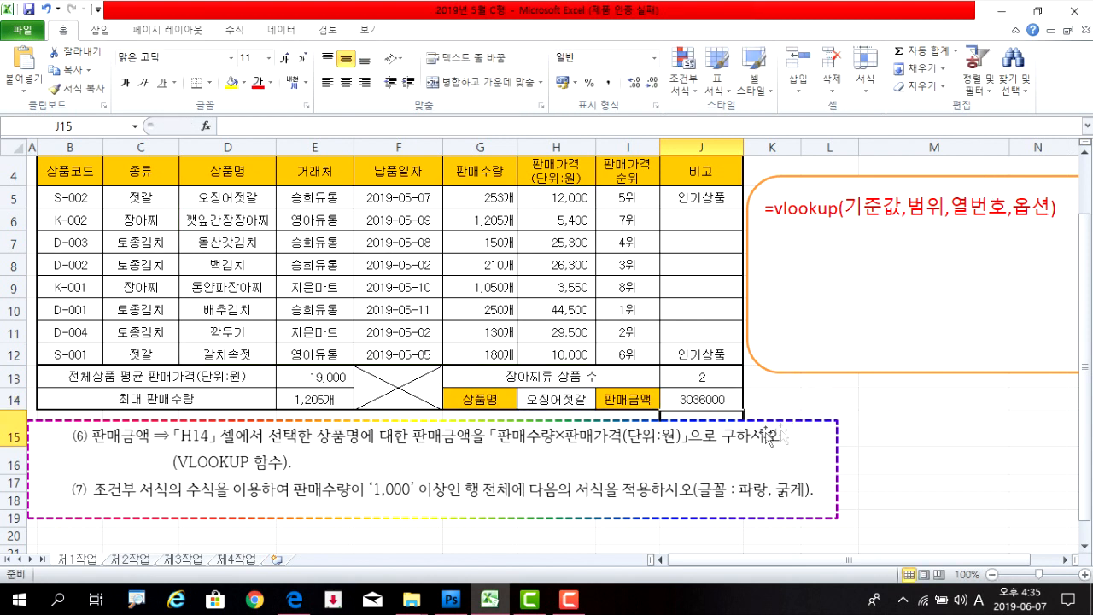
Step: Apply the comma number style to the sales amount in J14
click(709, 401)
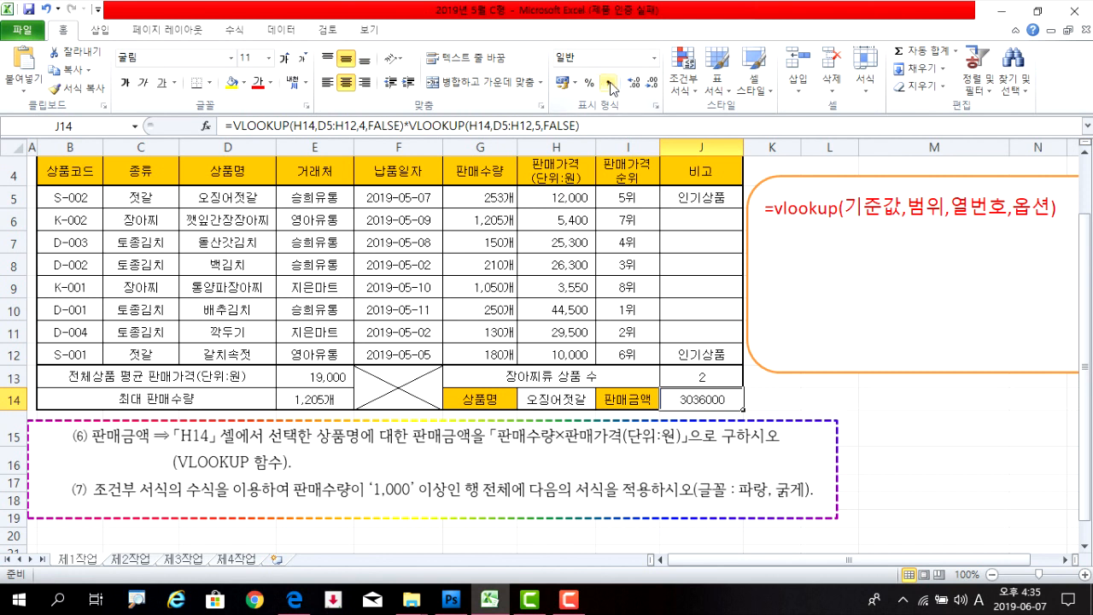
click(608, 83)
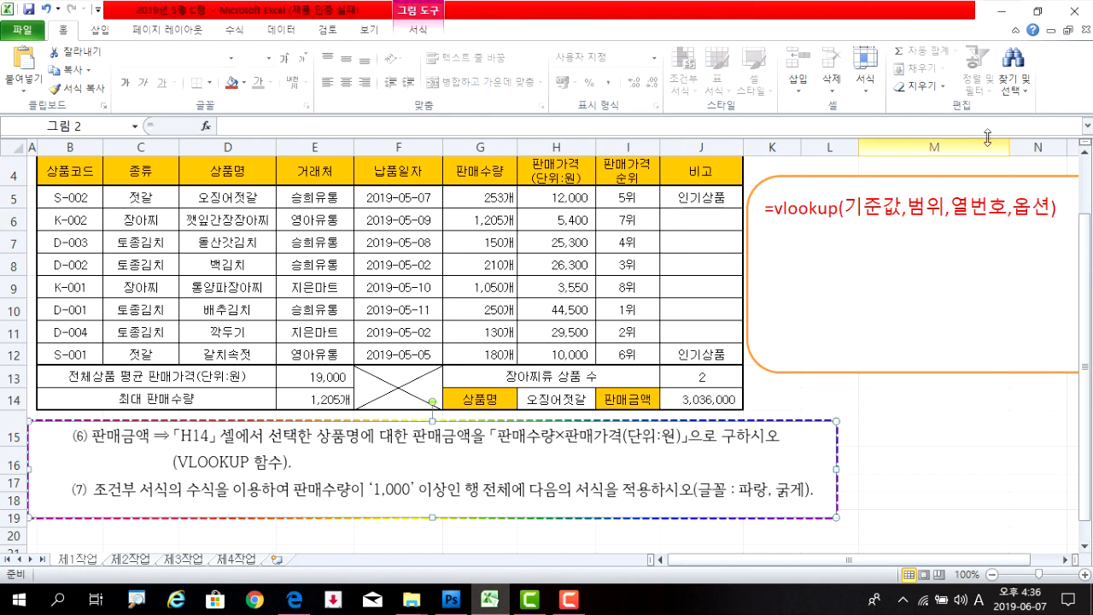
click(405, 534)
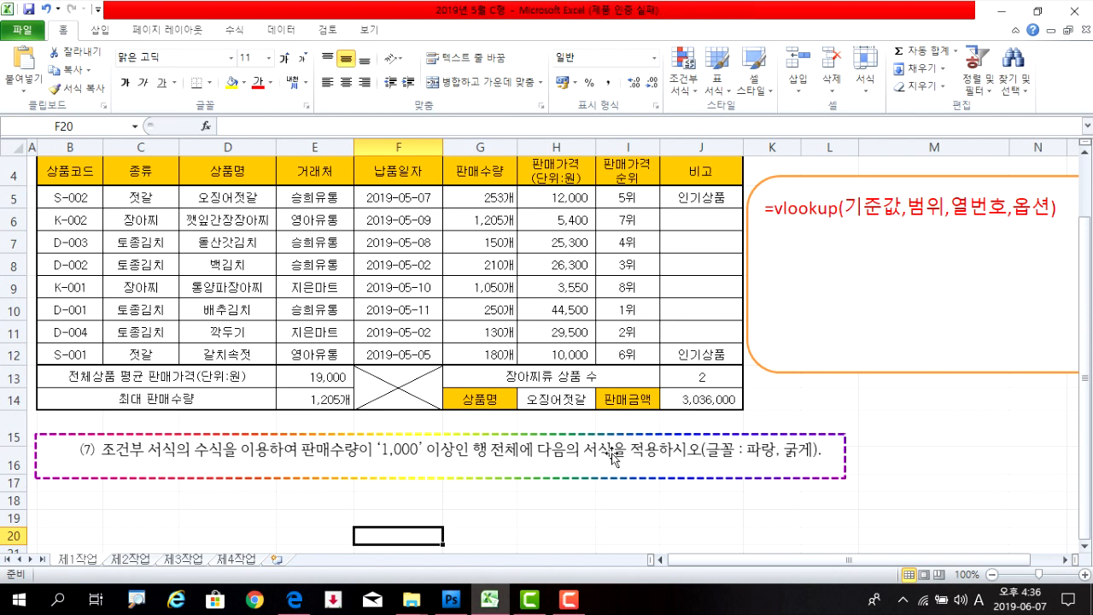
Step: Start a new conditional formatting rule for B5:J12 that uses a formula to determine which cells to format
drag(72, 198, 705, 350)
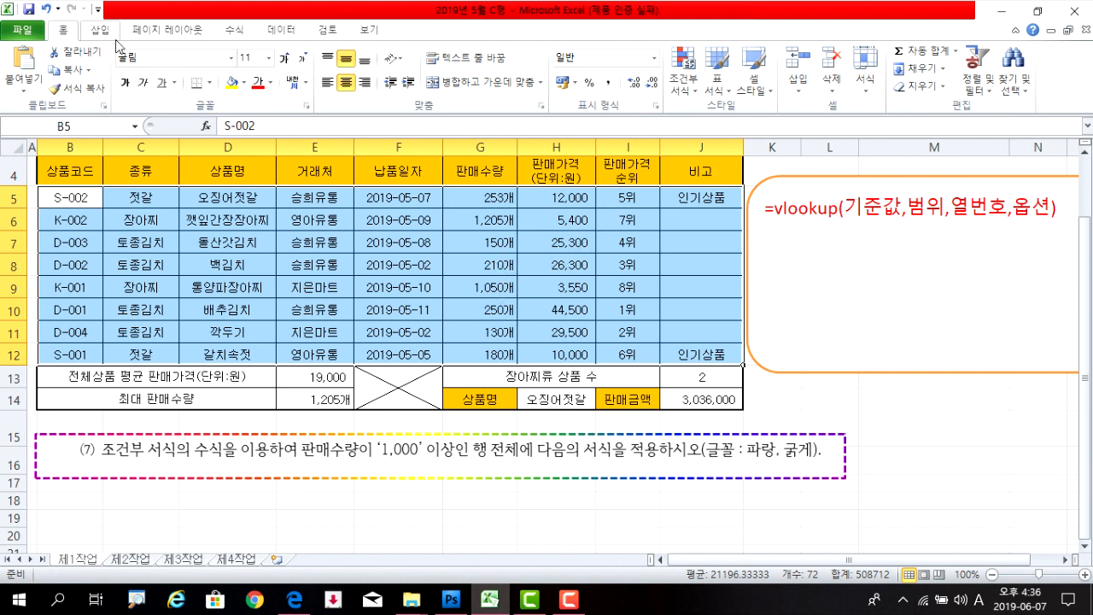
click(691, 93)
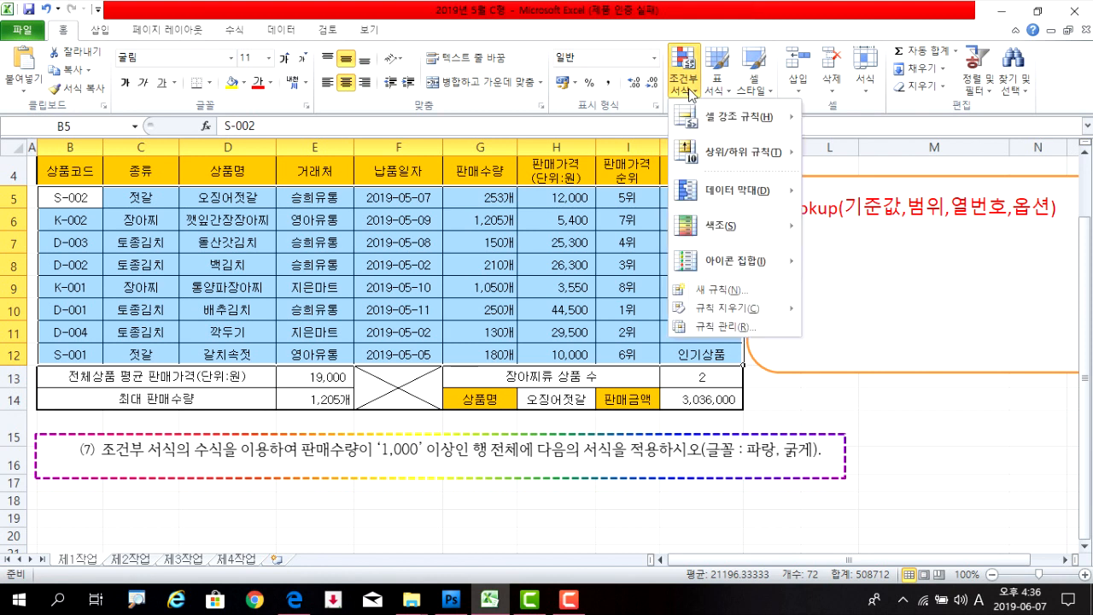
click(693, 290)
drag(706, 239, 721, 223)
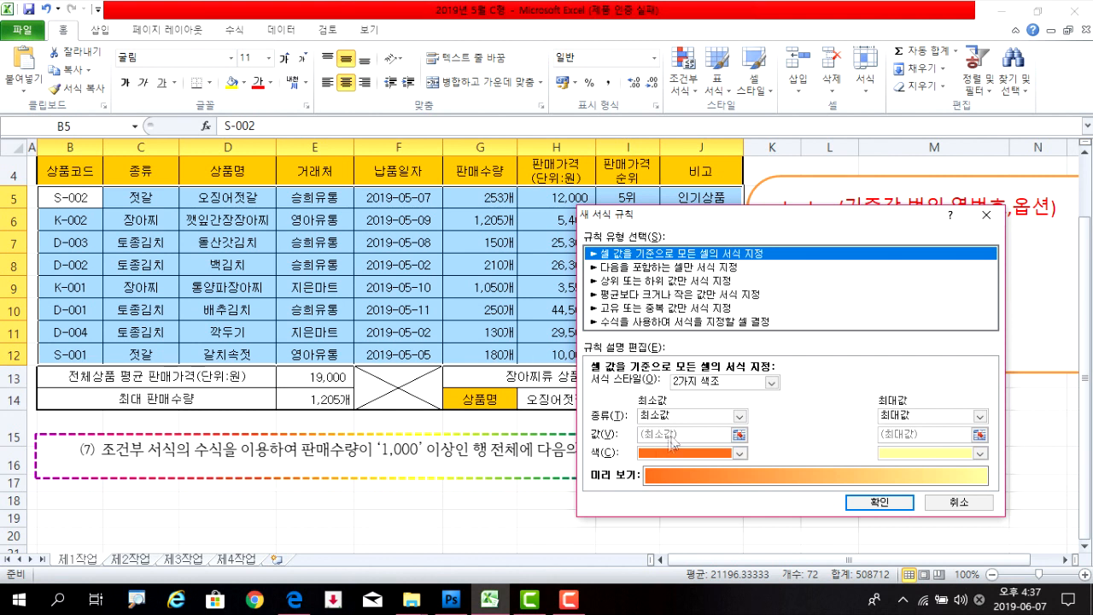
click(646, 323)
click(634, 385)
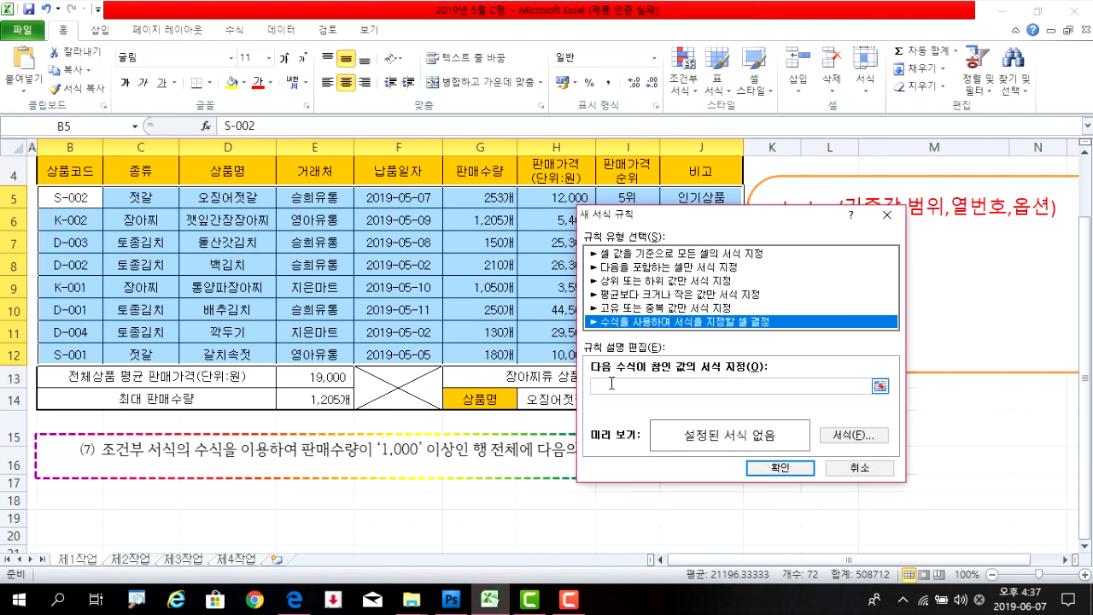
click(611, 380)
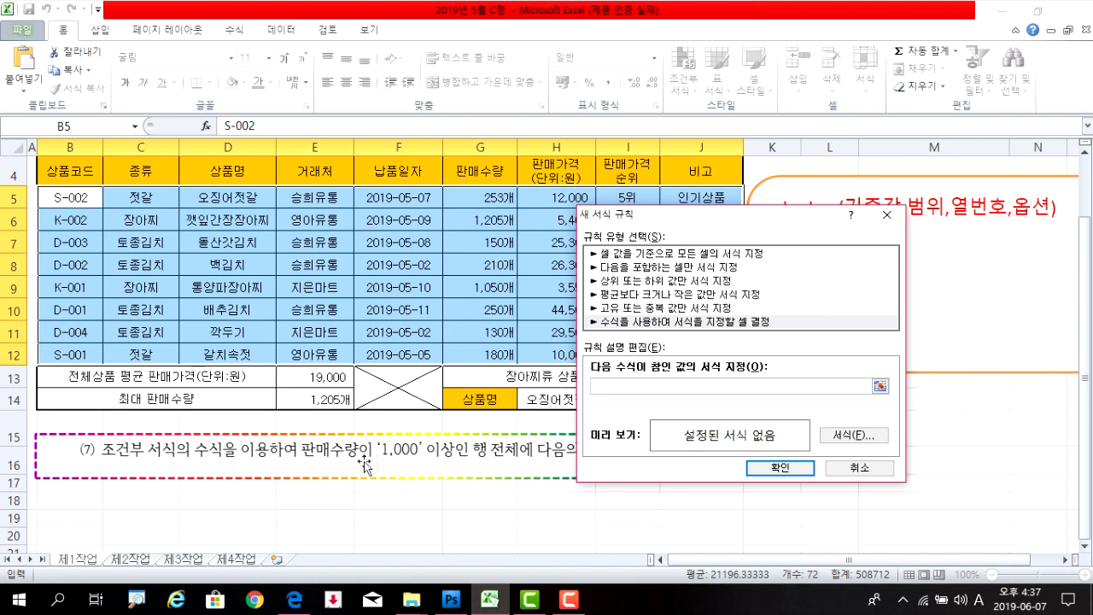
Step: Reference the first 판매수량 cell, G5, in the new rule's formula
drag(674, 223, 625, 134)
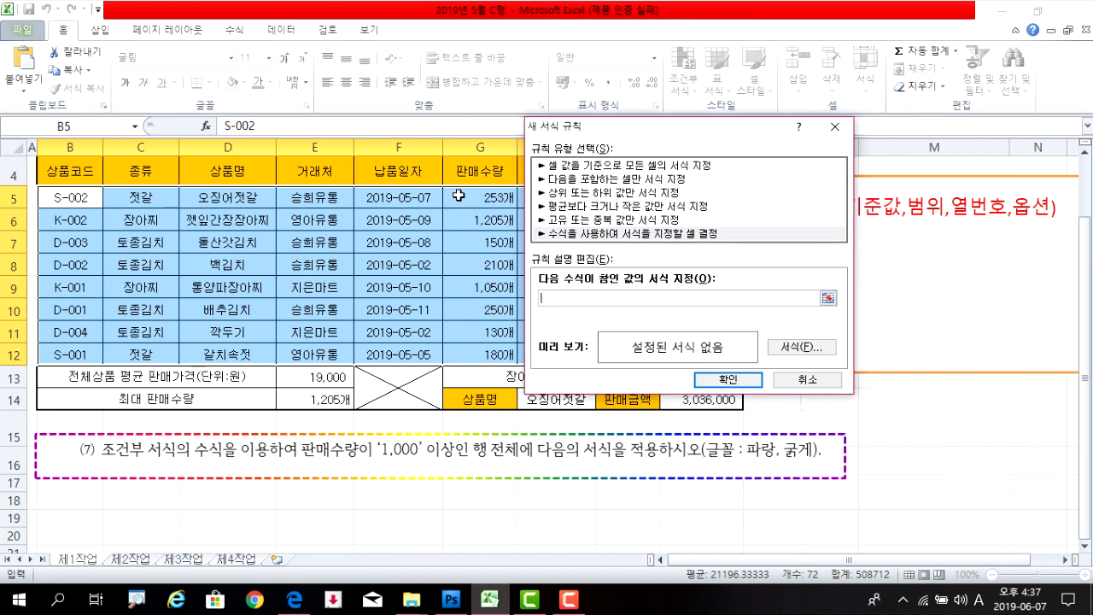
click(458, 196)
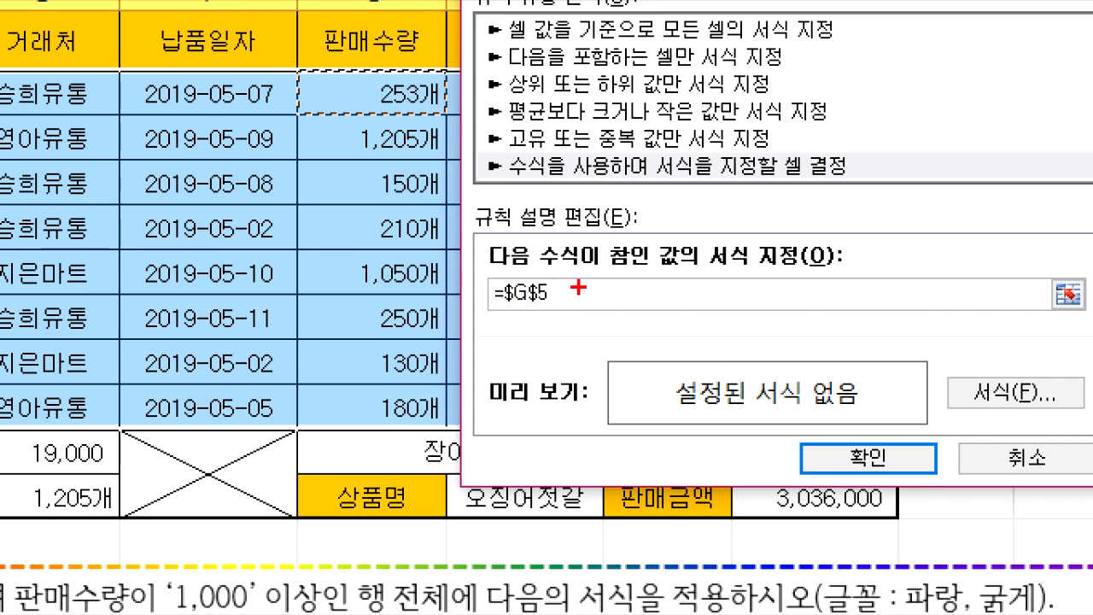
drag(502, 307, 565, 314)
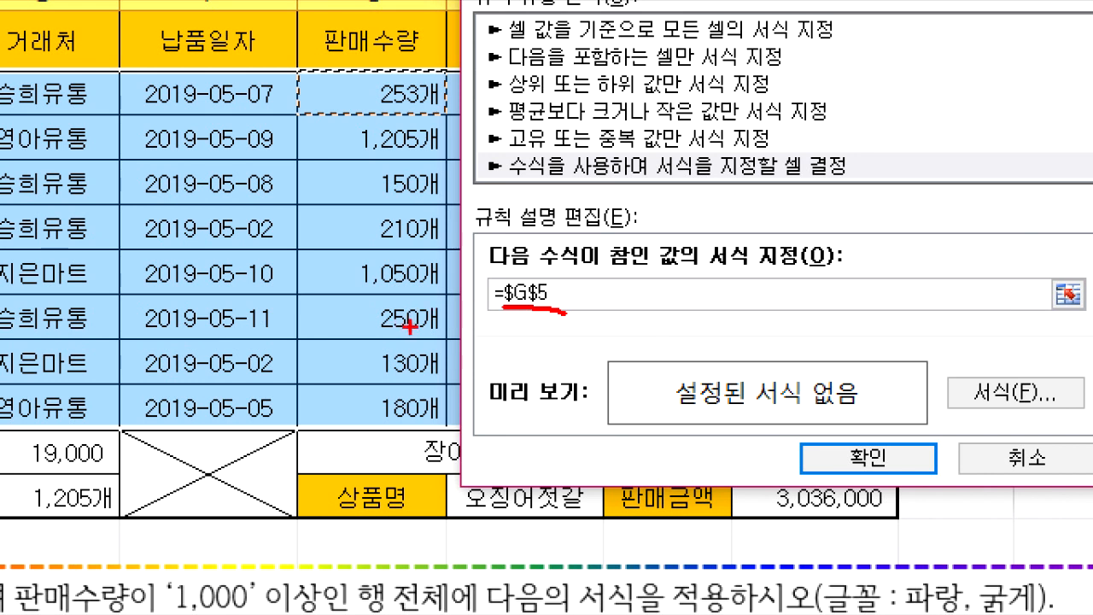
mouse_move(310, 70)
mouse_down()
mouse_move(469, 119)
mouse_move(452, 112)
mouse_up()
drag(333, 112, 441, 157)
drag(340, 161, 437, 201)
drag(346, 212, 443, 252)
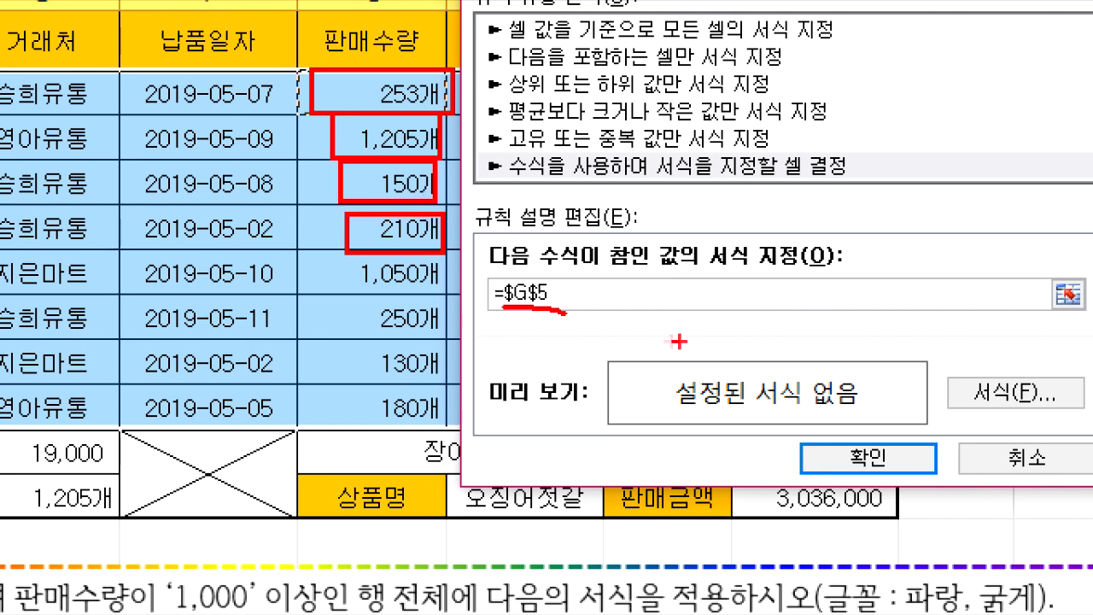
mouse_move(502, 301)
mouse_down()
mouse_move(538, 303)
mouse_move(501, 307)
mouse_up()
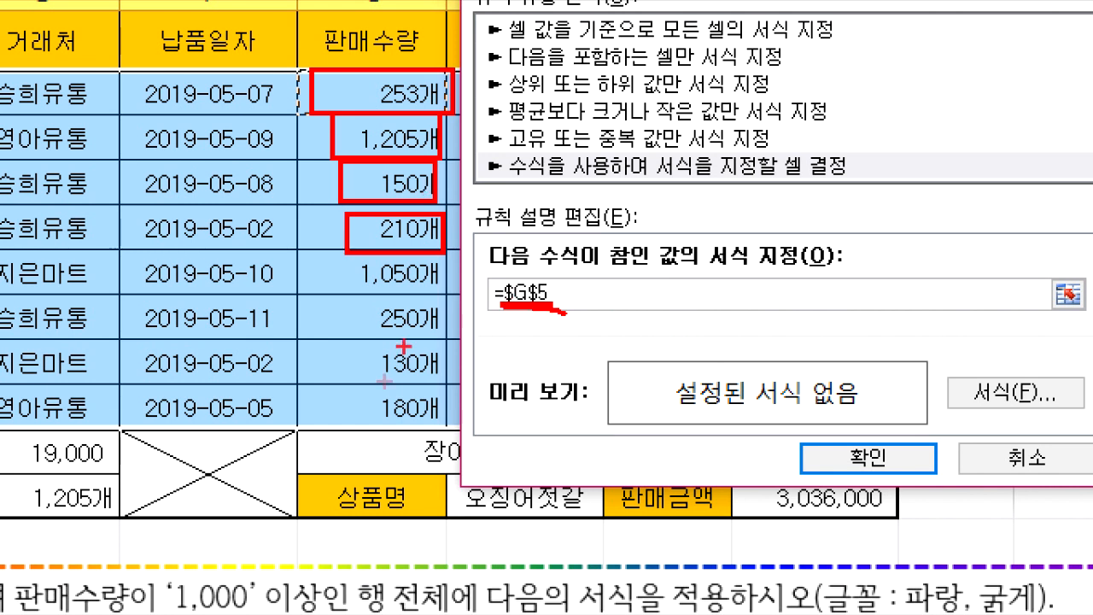
key(Escape)
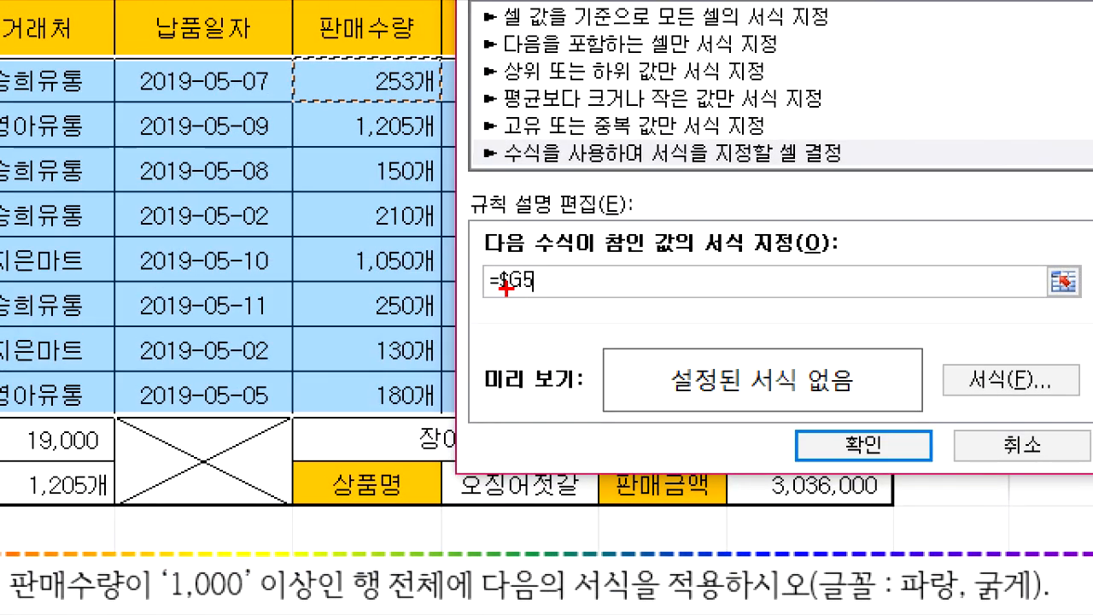
drag(517, 290, 522, 288)
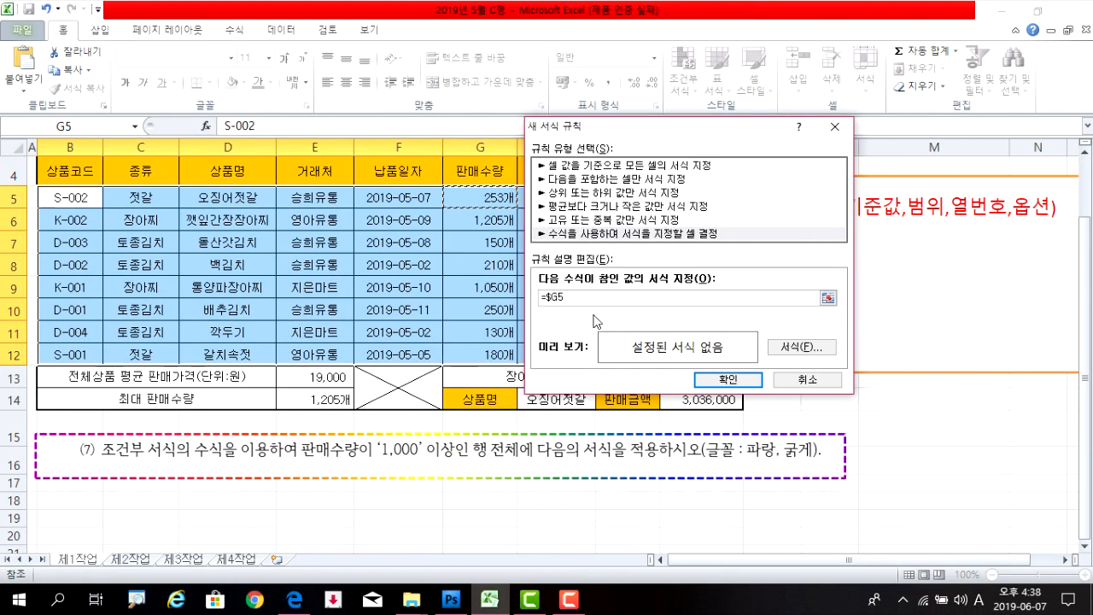
Step: Complete the rule's formula as =$G5>=1000 and apply the rule with a bold (굵게), standard blue font
text(>=1000)
click(801, 346)
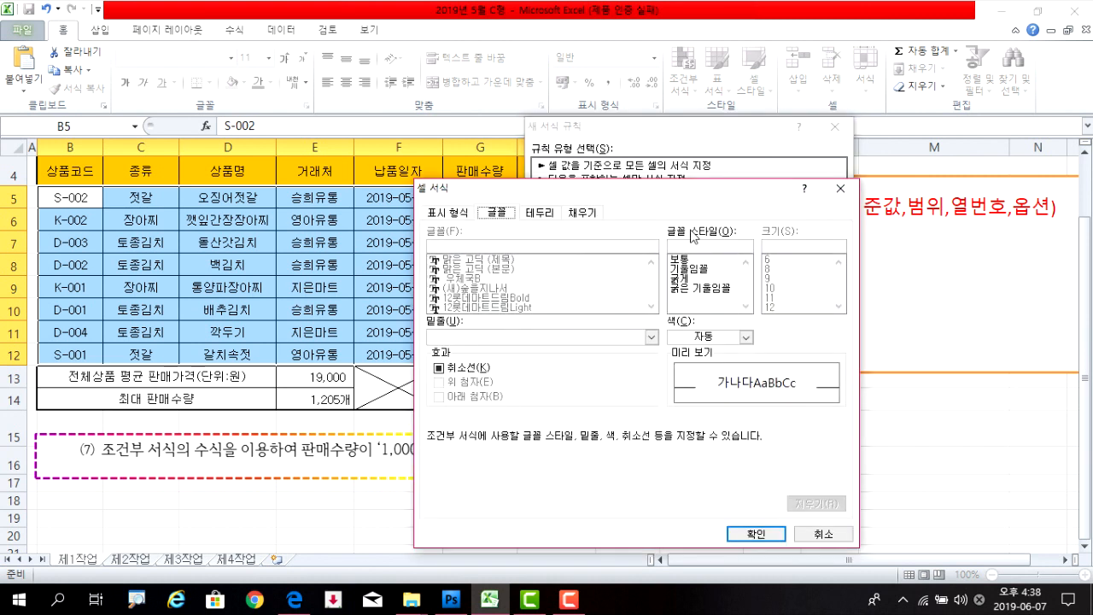
click(683, 279)
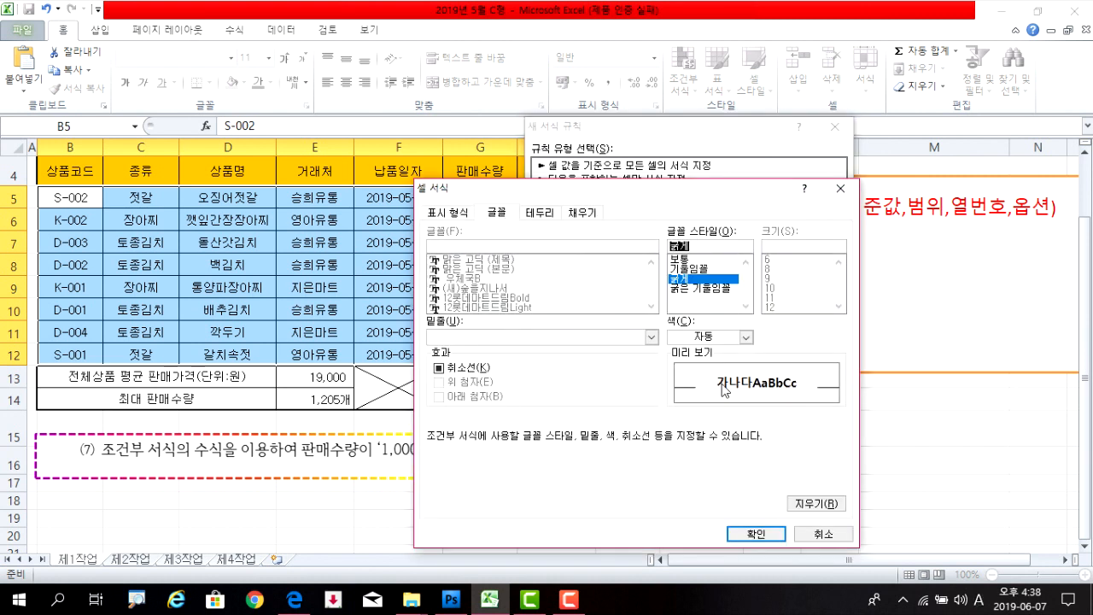
click(745, 338)
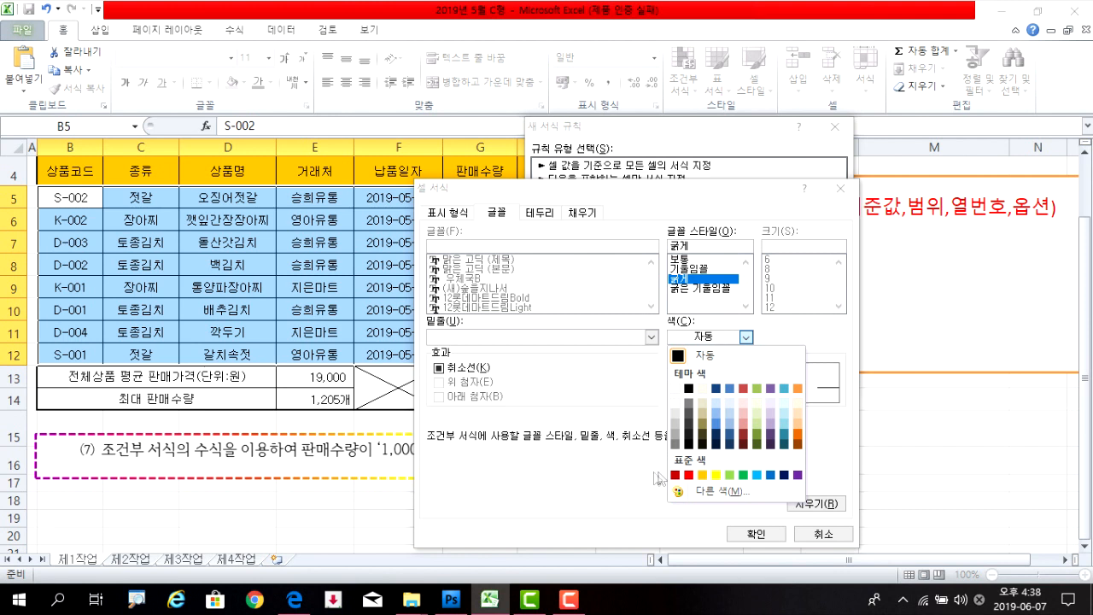
click(770, 476)
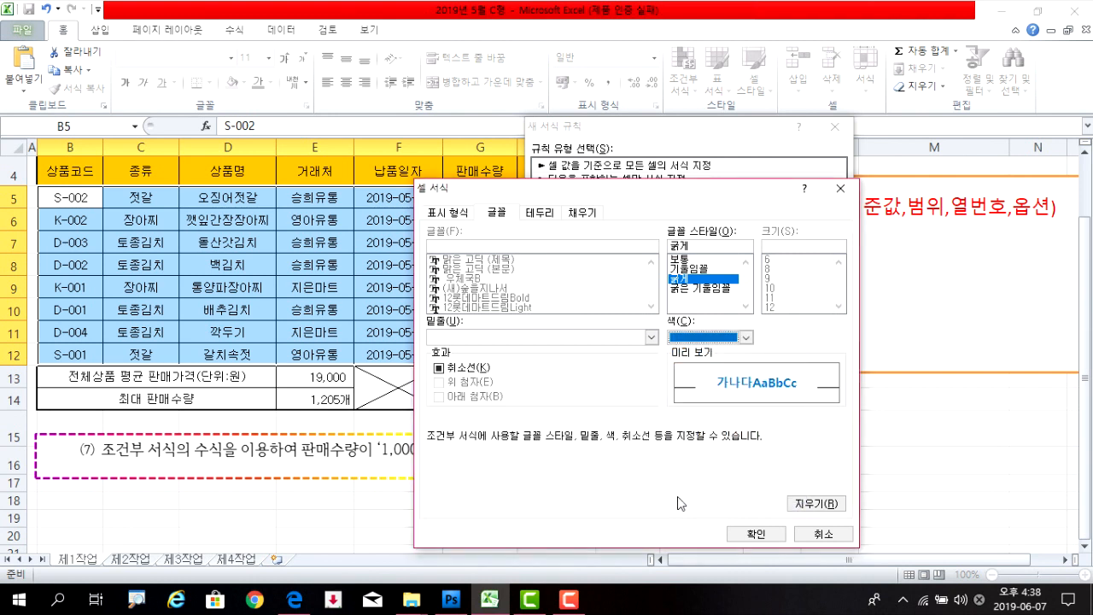
click(742, 536)
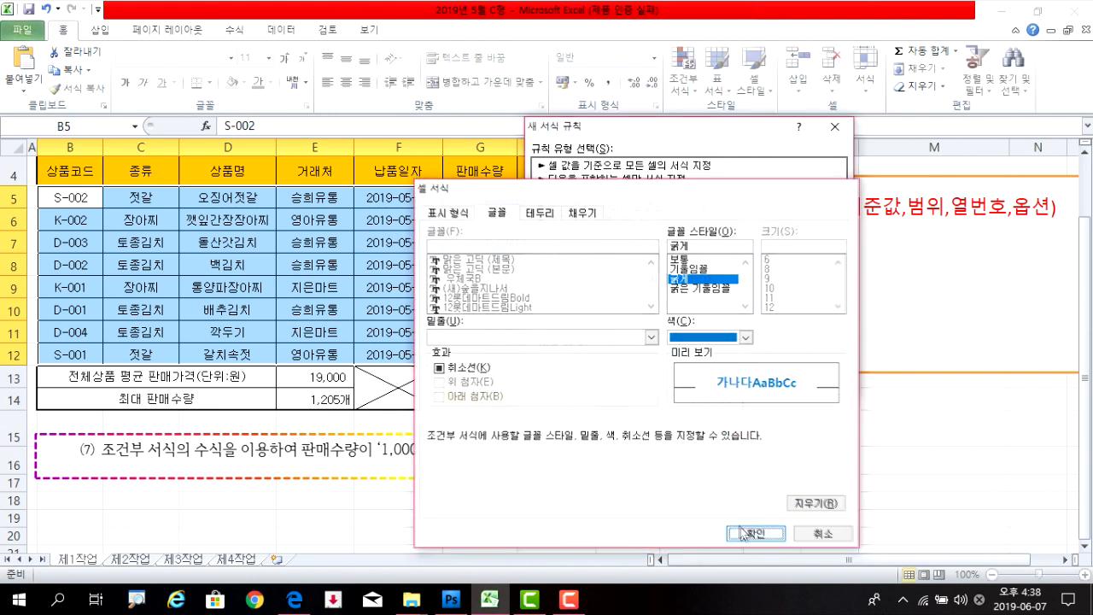
click(734, 378)
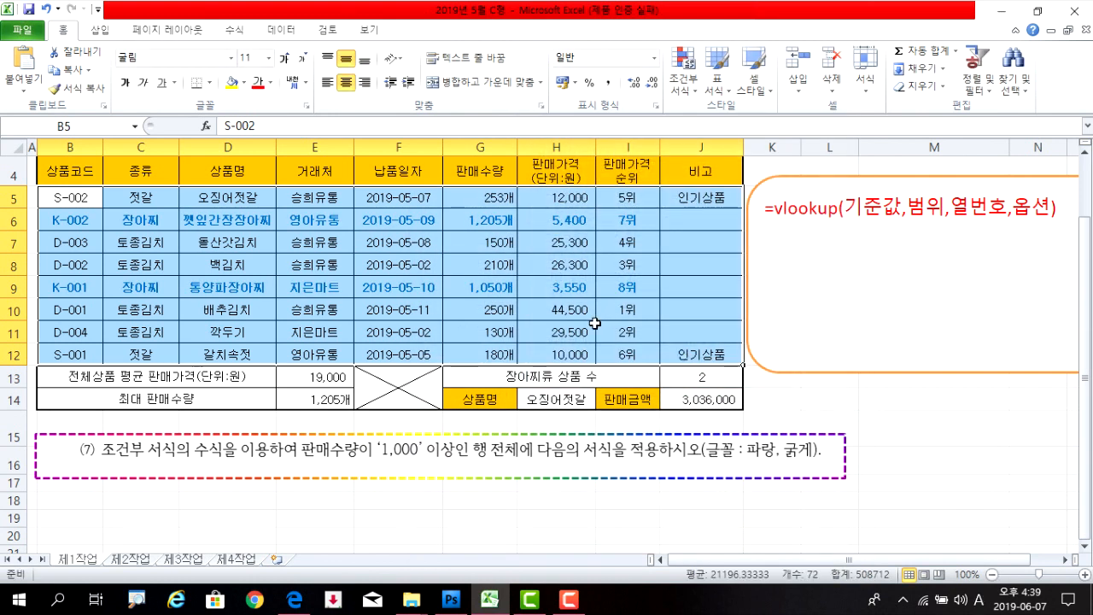
click(504, 285)
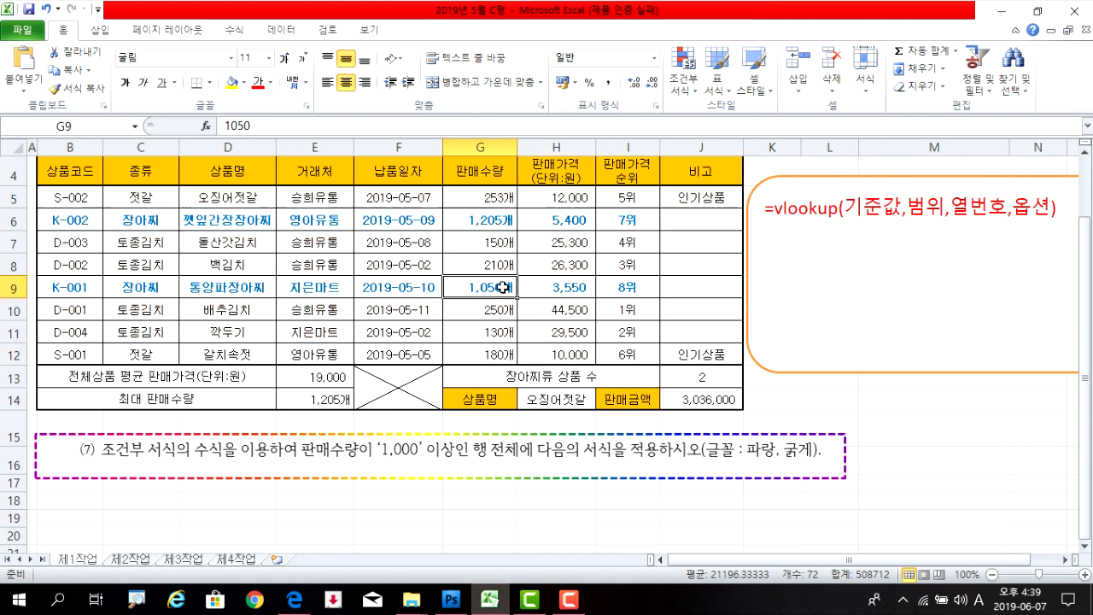
click(484, 214)
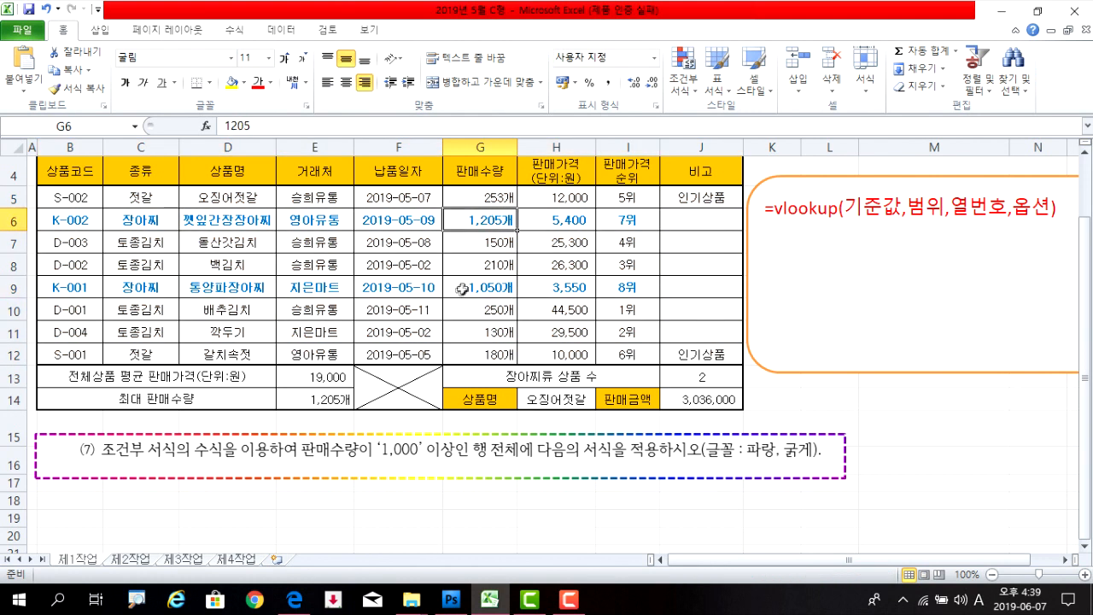
click(454, 286)
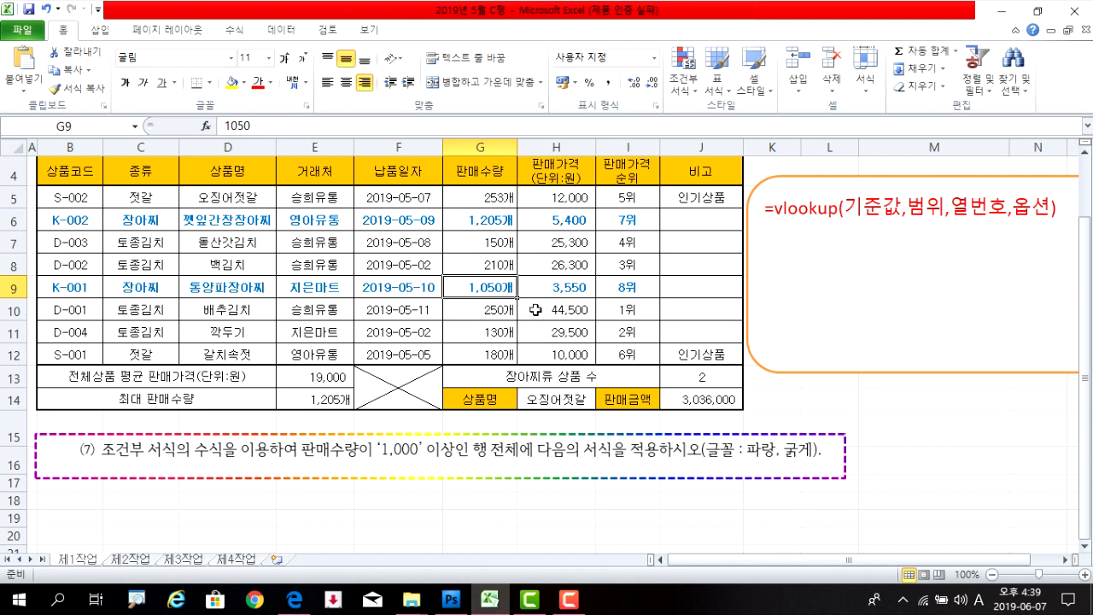